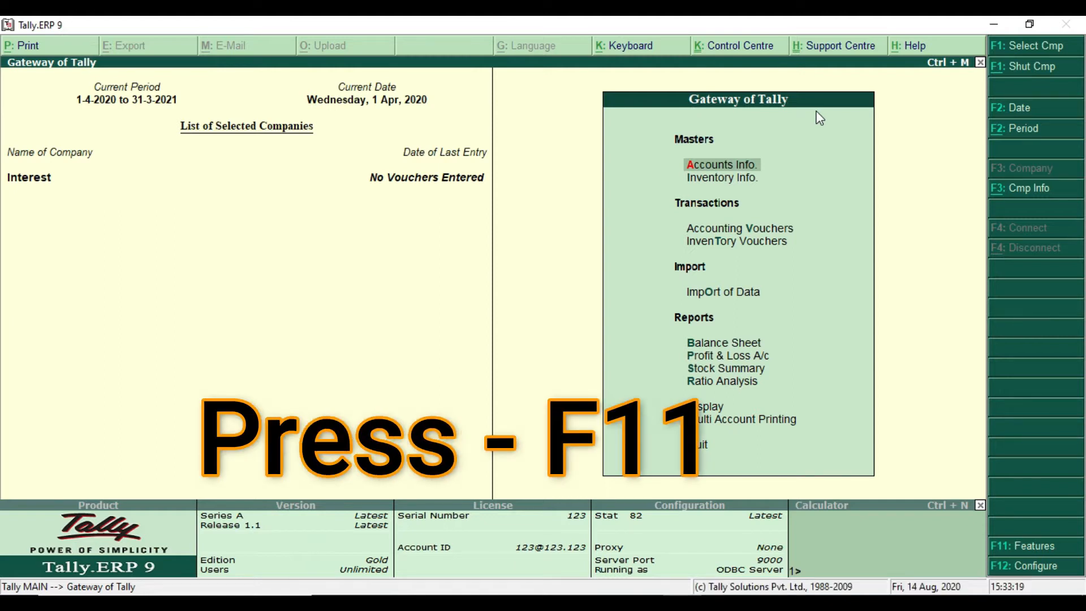
- Activate interest calculation in the company's accounting features
key(F11)
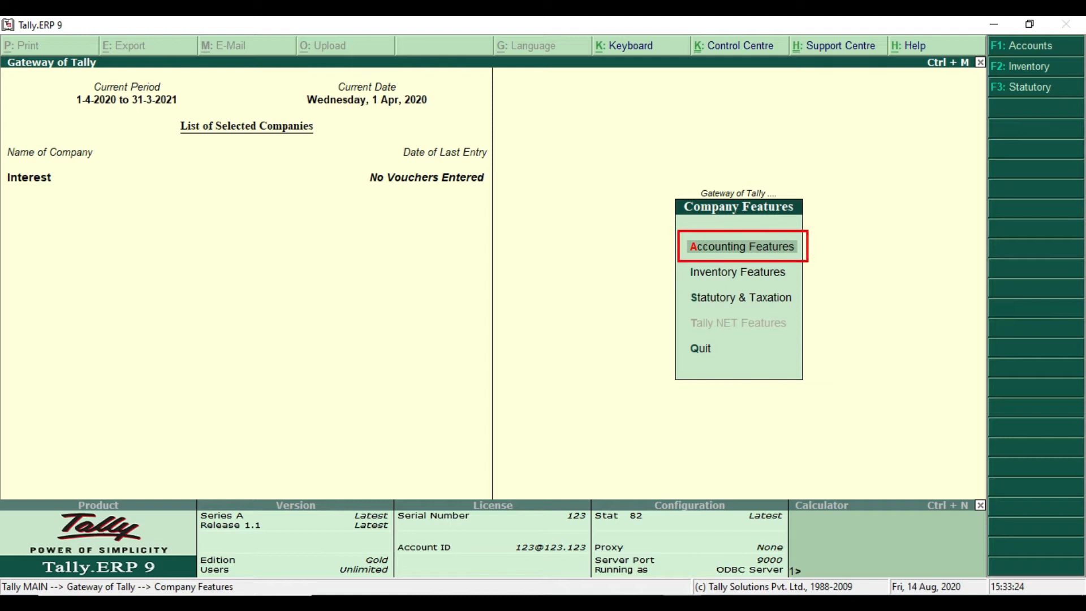
key(Return)
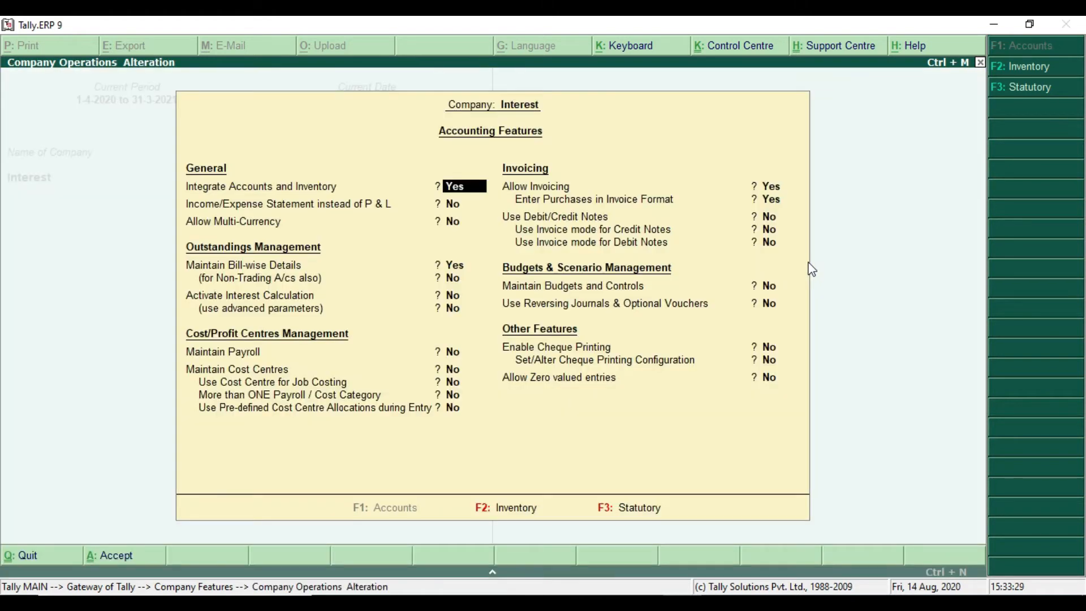
key(Down)
key(Down)
key(Down)
key(Down)
key(Down)
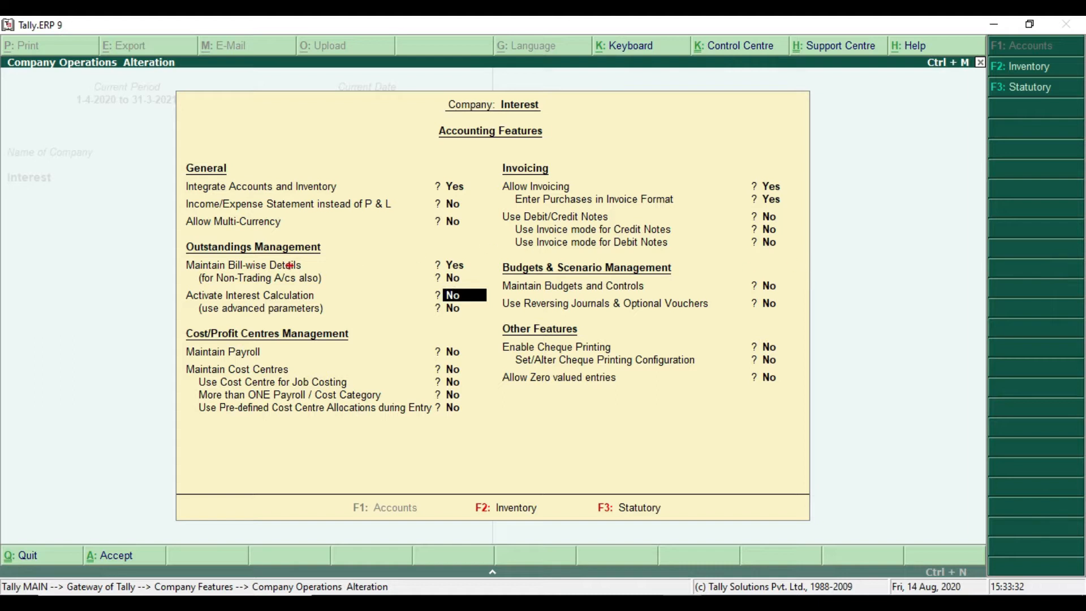
mouse_move(179, 285)
mouse_down()
mouse_move(285, 302)
mouse_move(495, 306)
mouse_up()
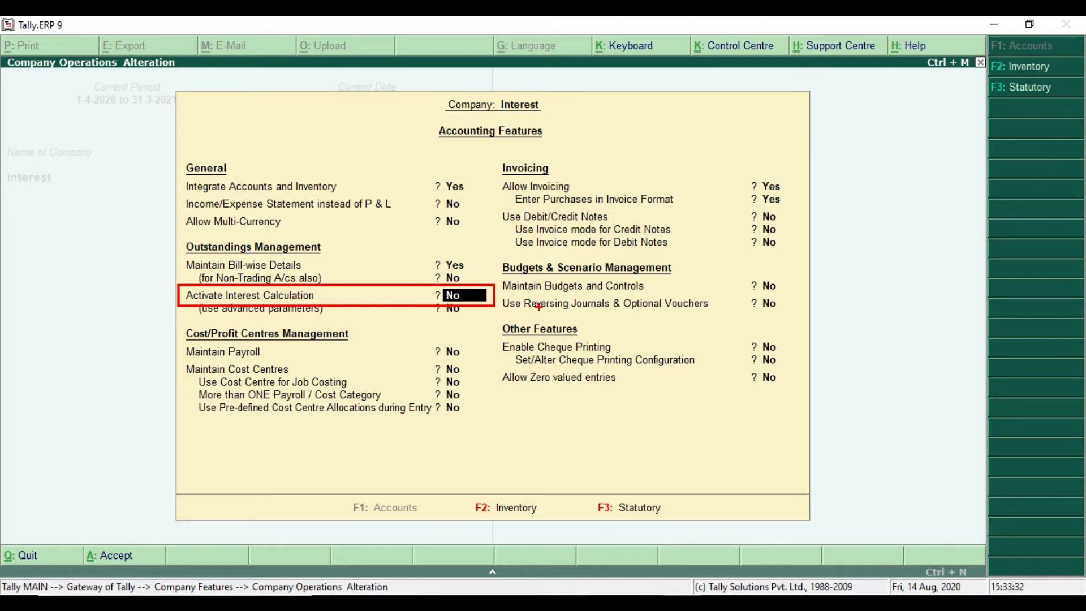
key(Escape)
text(y)
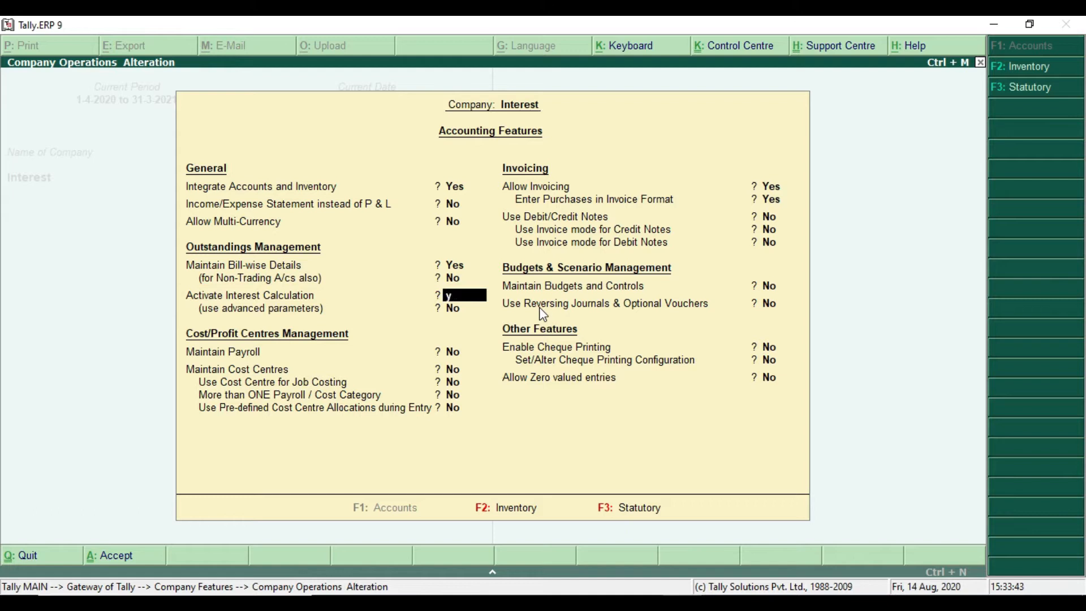
key(Return)
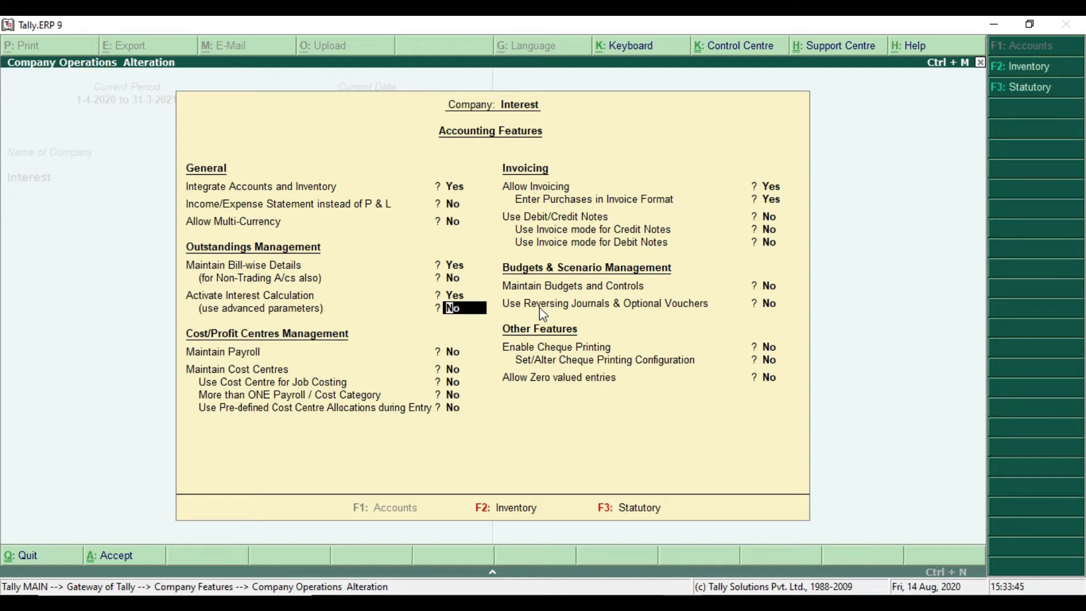
- Enable the use of debit/credit notes and accept the accounting features, returning to the Gateway of Tally
key(Return)
key(Return)
key(Return)
key(Return)
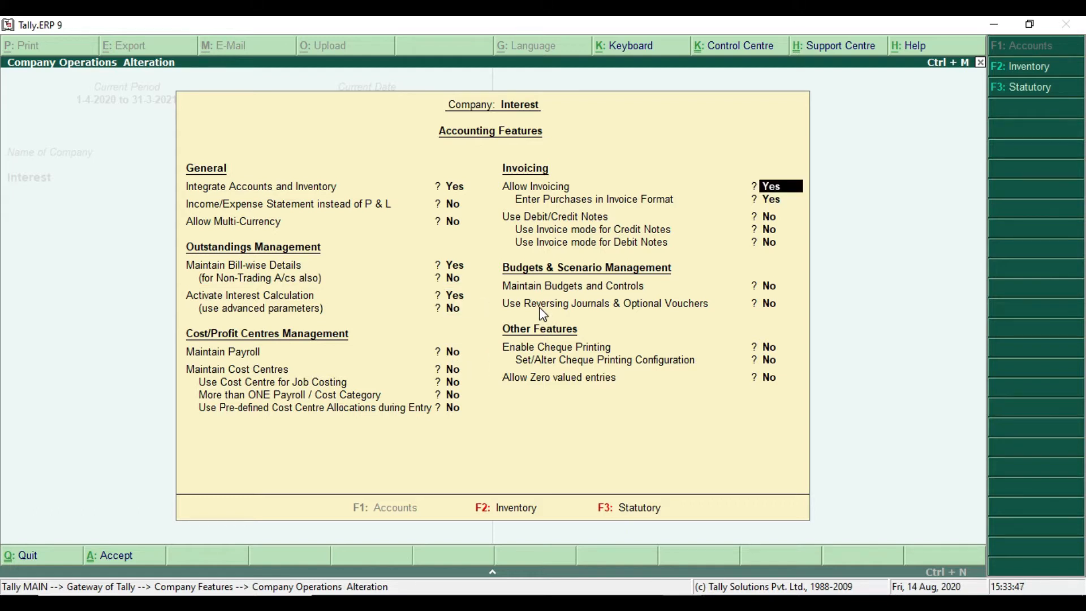
key(Return)
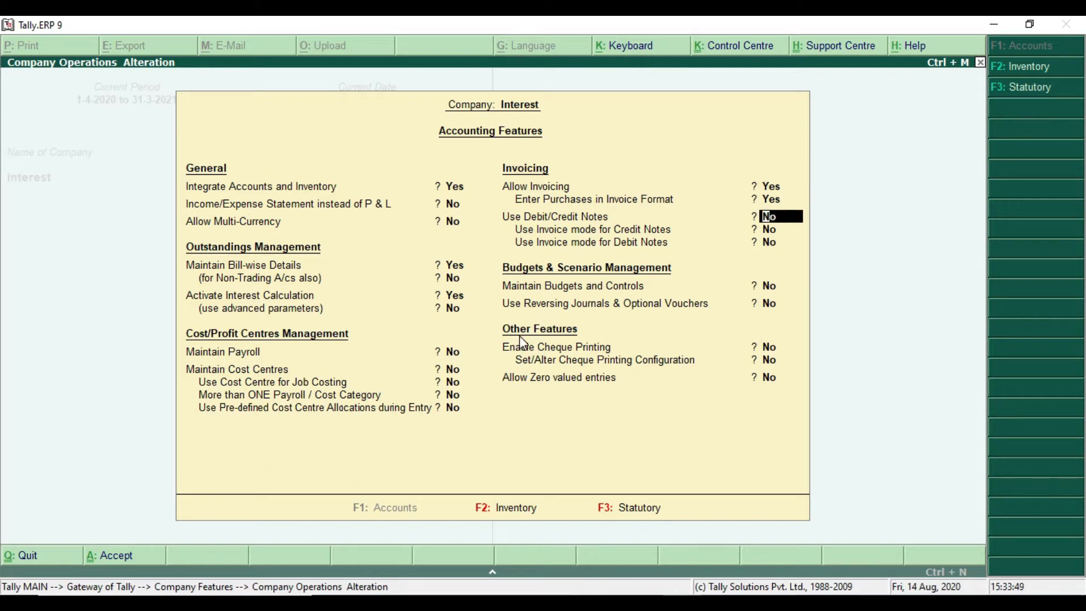
mouse_move(497, 206)
mouse_down()
mouse_move(651, 225)
mouse_move(803, 224)
mouse_up()
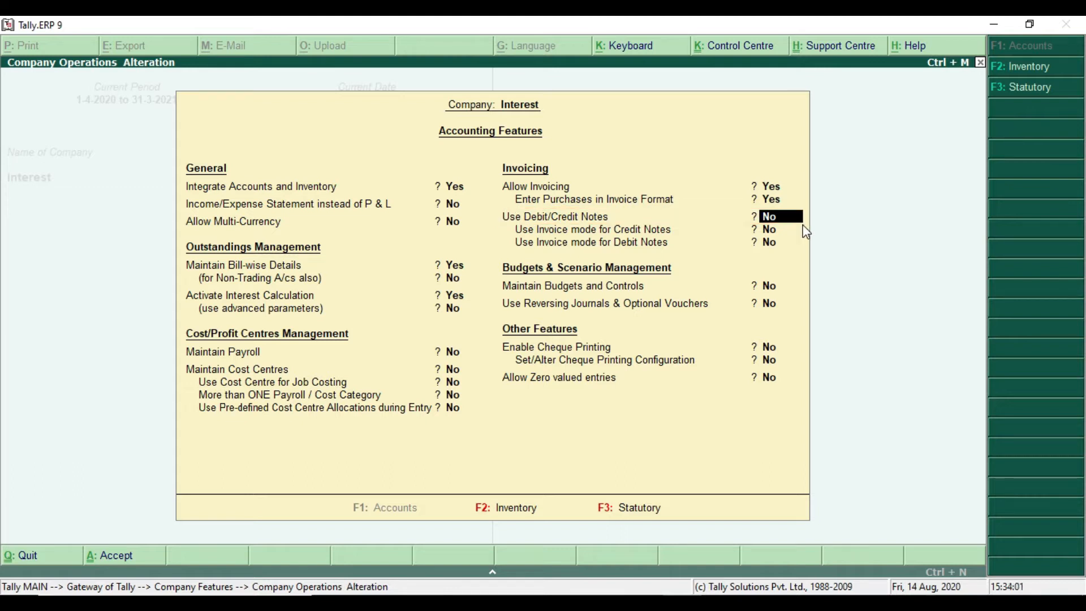
key(y)
key(Return)
key(Return)
key(Return)
key(Return)
key(Return)
key(Return)
key(Return)
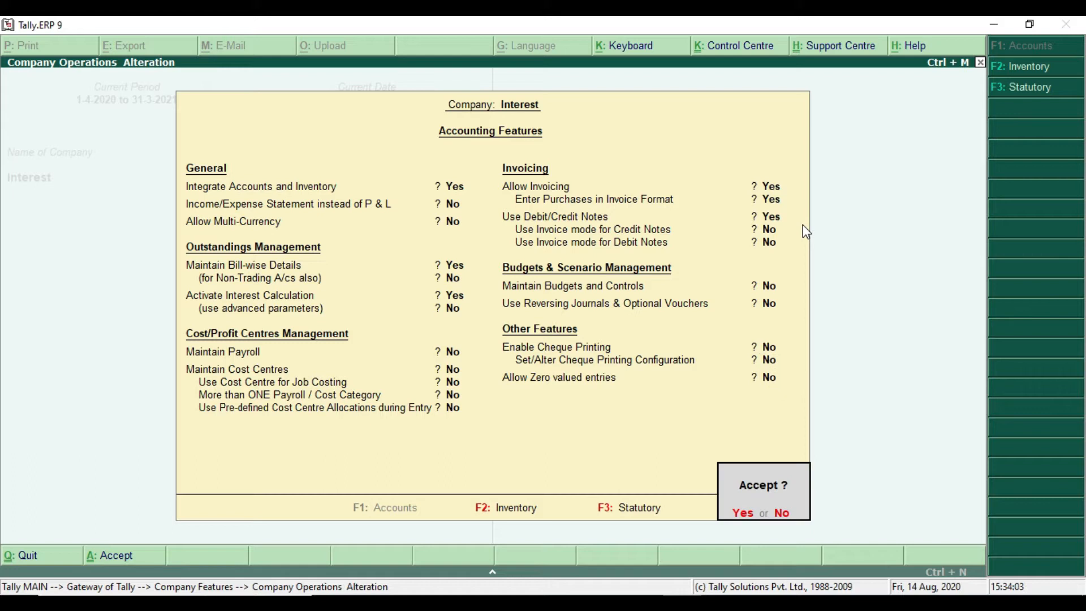
key(y)
key(Escape)
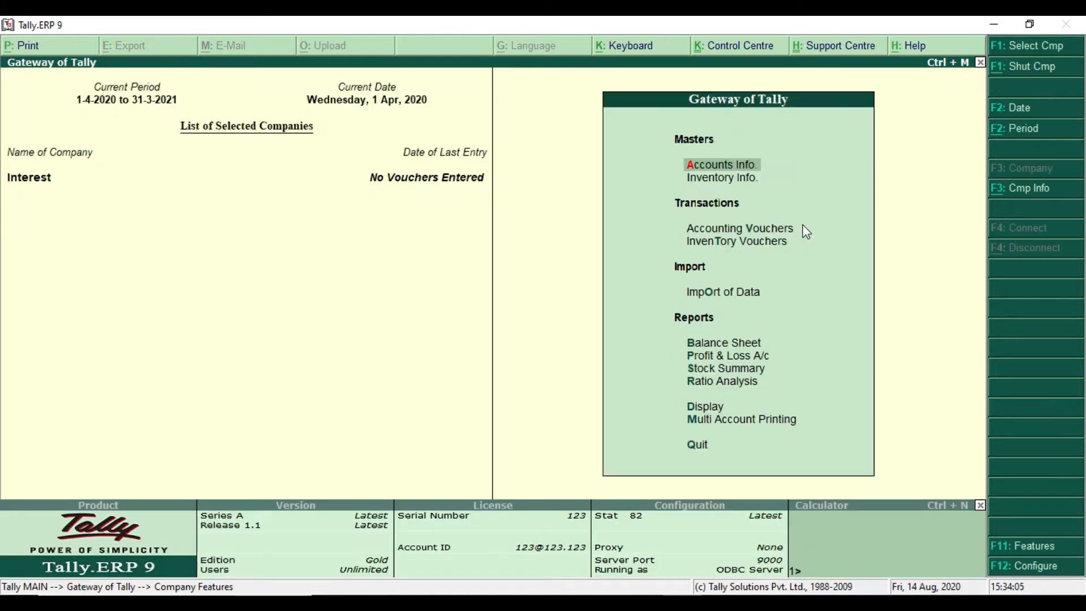
- Check the cash deposit in the Interest Calculation PDF, and back in Tally.ERP 9 start a single ledger named Punjab National Bank
key(alt+Tab)
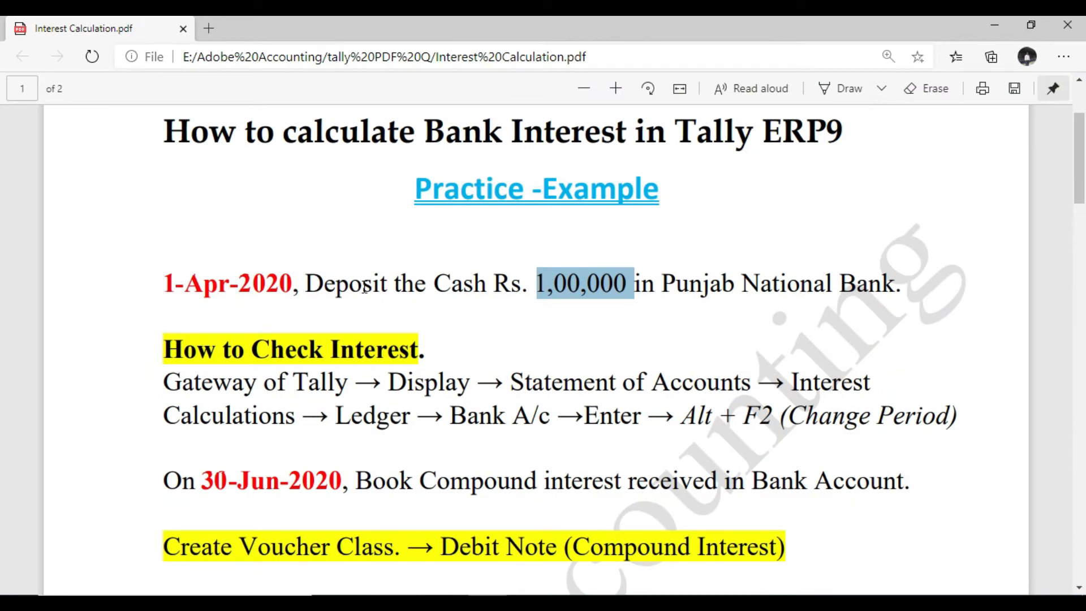
drag(440, 290, 486, 290)
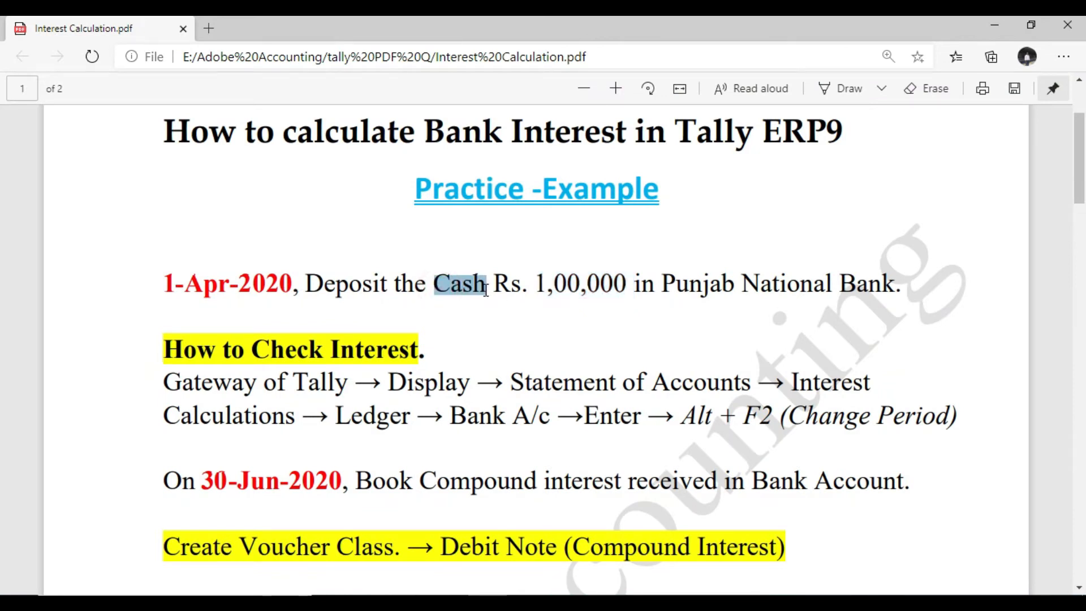
drag(660, 273, 909, 284)
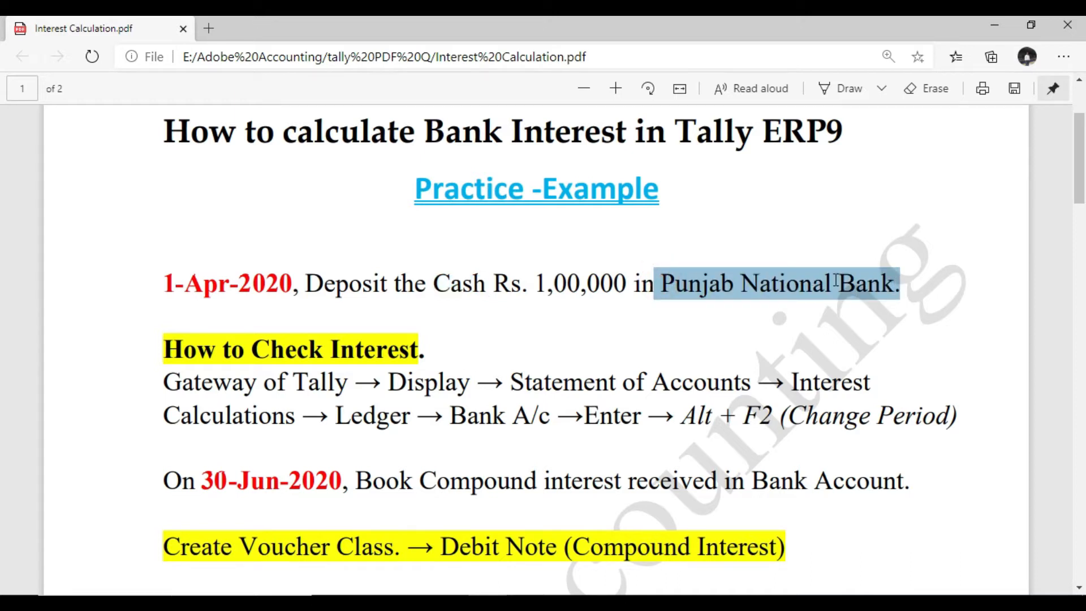
key(alt+Tab)
key(Down)
key(Up)
key(Return)
key(Down)
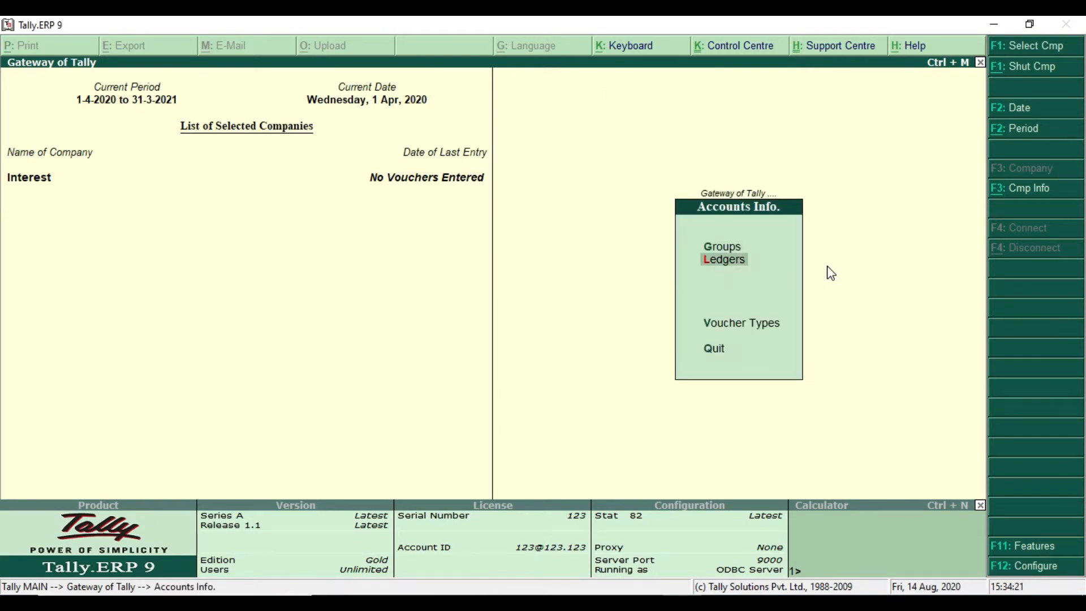
key(Return)
key(Return)
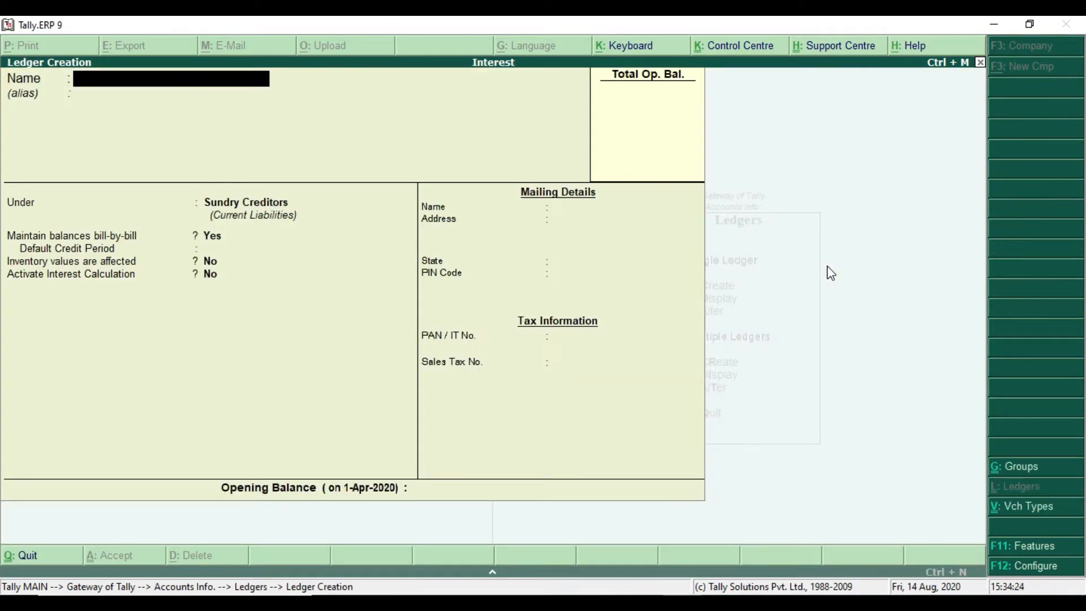
text(Punjab National)
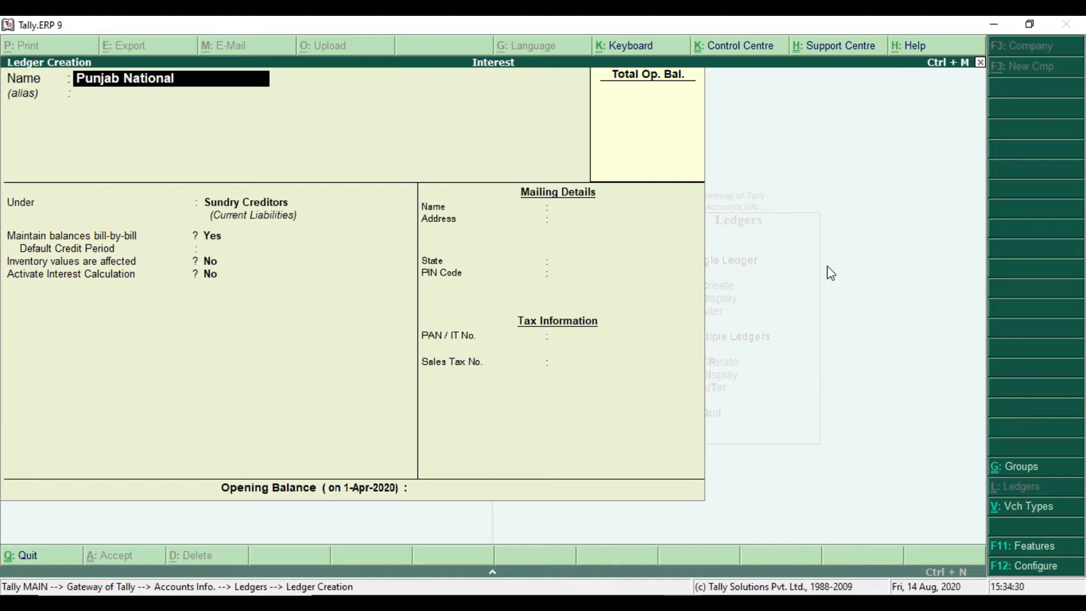
text( Bank)
key(Return)
key(Return)
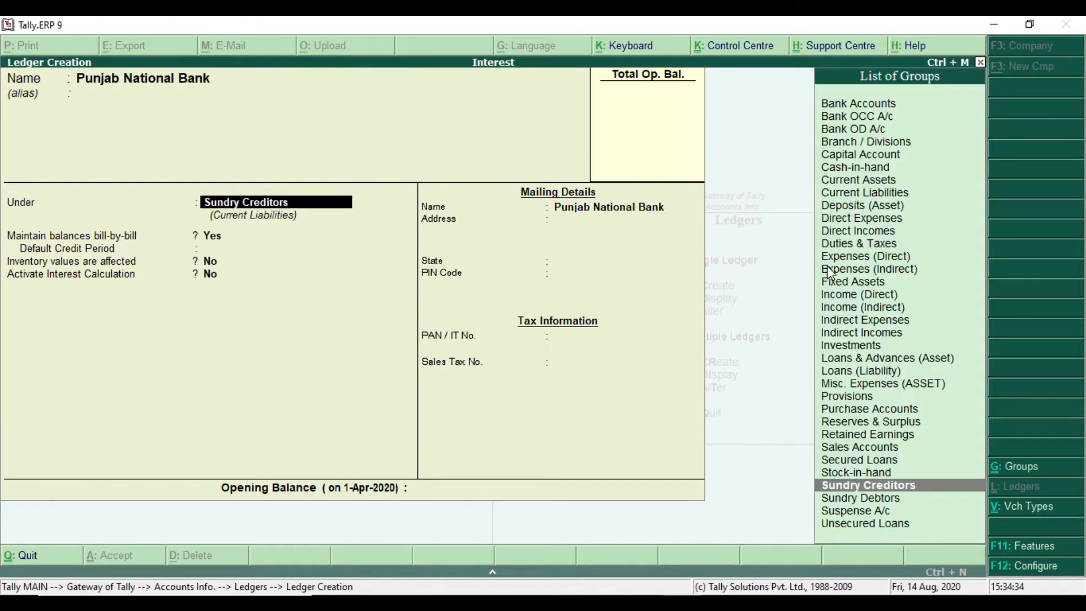
- Place the bank ledger under Bank Accounts, save it with interest calculation left at No, and return to the Gateway of Tally
text(B)
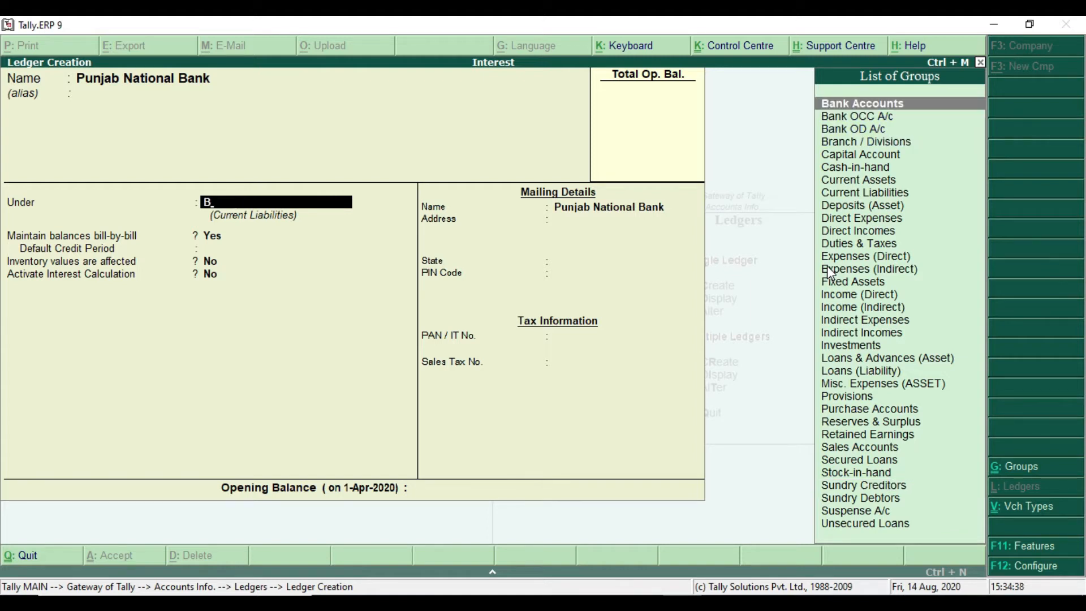
key(Return)
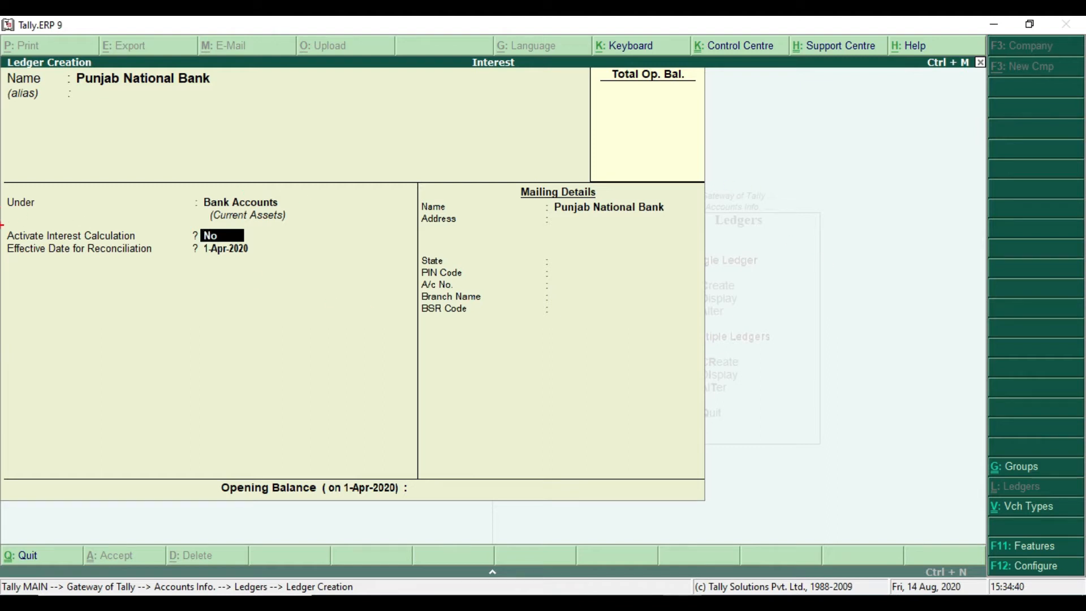
mouse_move(3, 225)
mouse_down()
mouse_move(46, 243)
mouse_move(258, 244)
mouse_up()
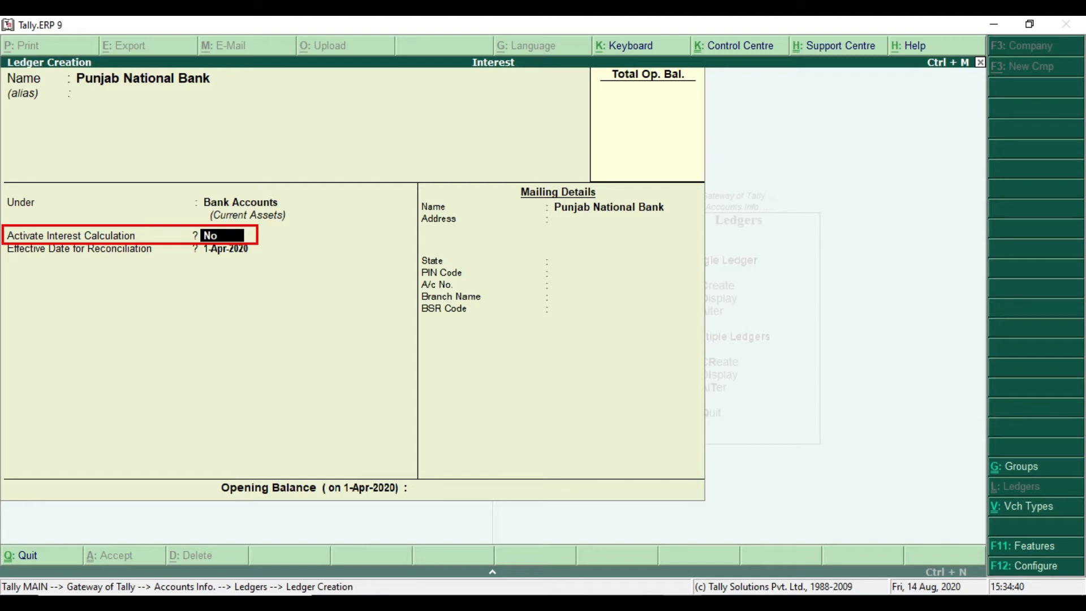
key(Return)
key(Return)
key(Return)
key(Return)
key(Return)
key(Return)
key(Return)
key(Return)
key(Return)
key(Return)
key(Return)
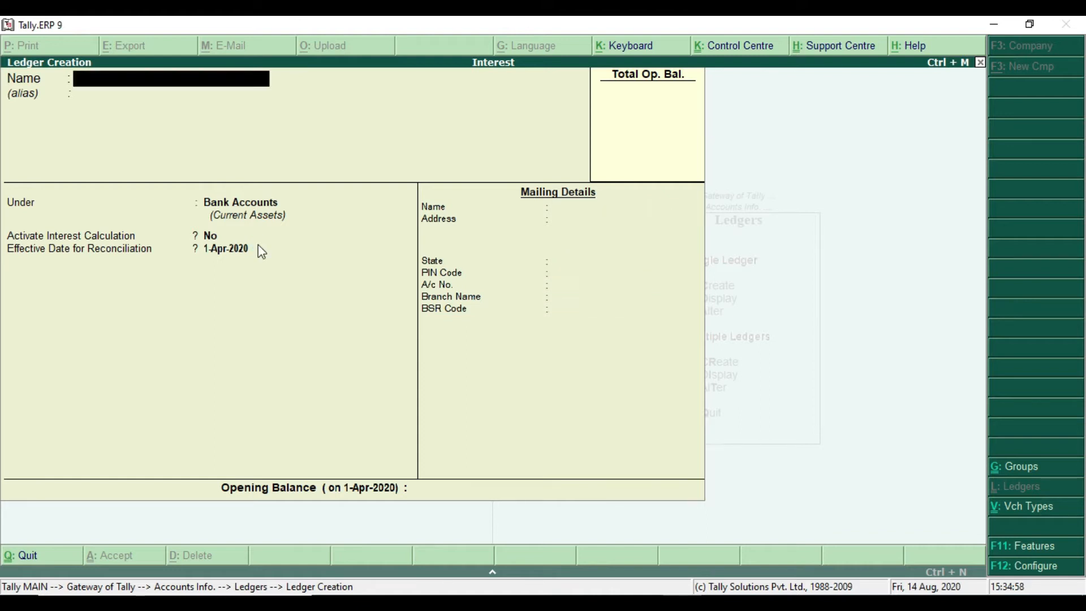
key(Escape)
key(Escape)
key(Escape)
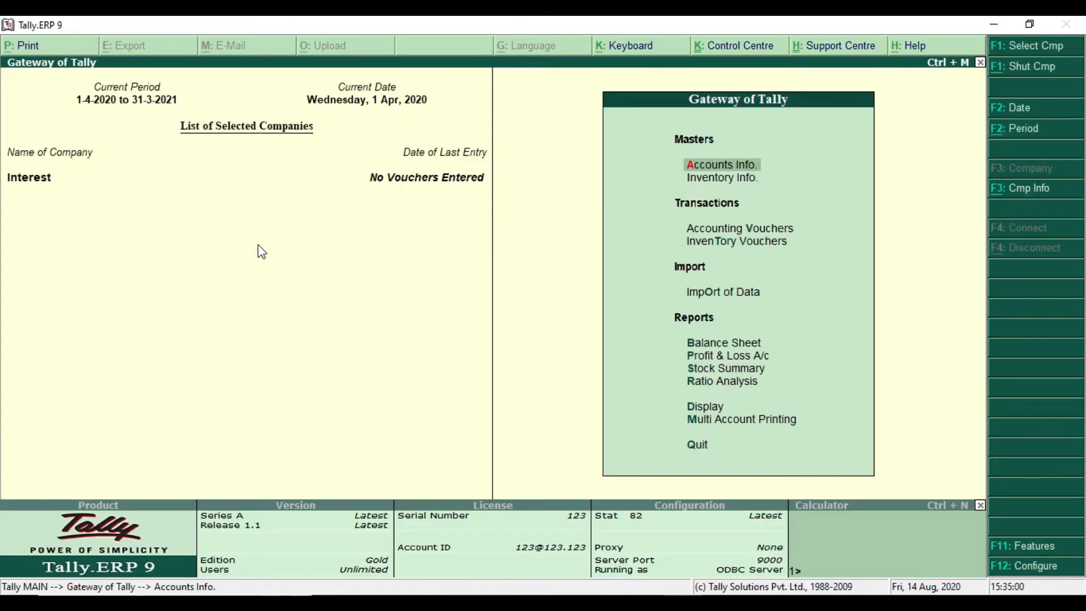
- Start a contra accounting voucher for the cash deposit described in the Interest Calculation PDF
key(Down)
key(Down)
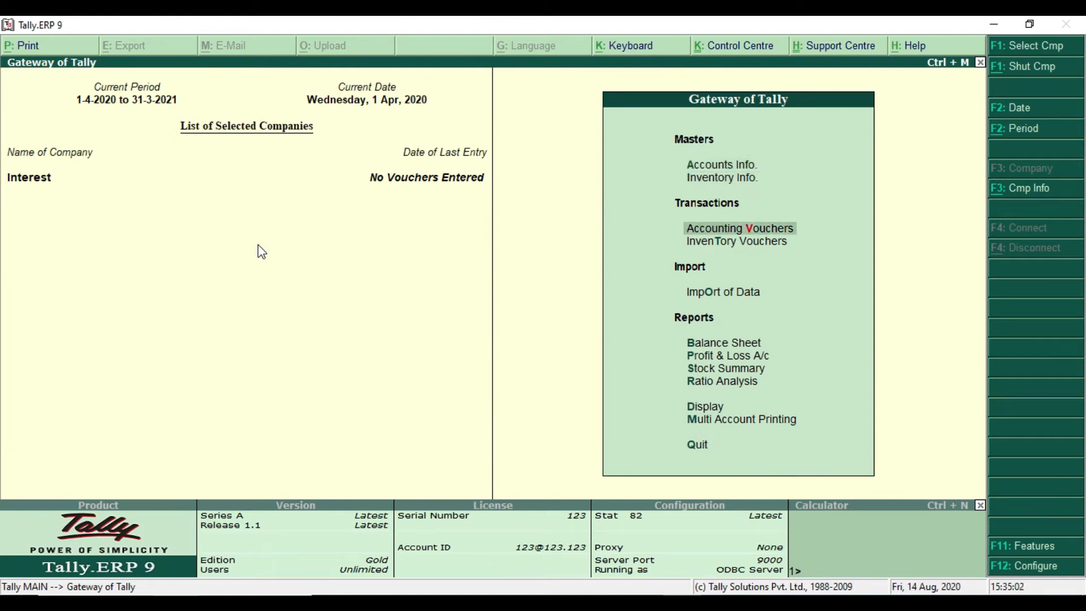
key(Return)
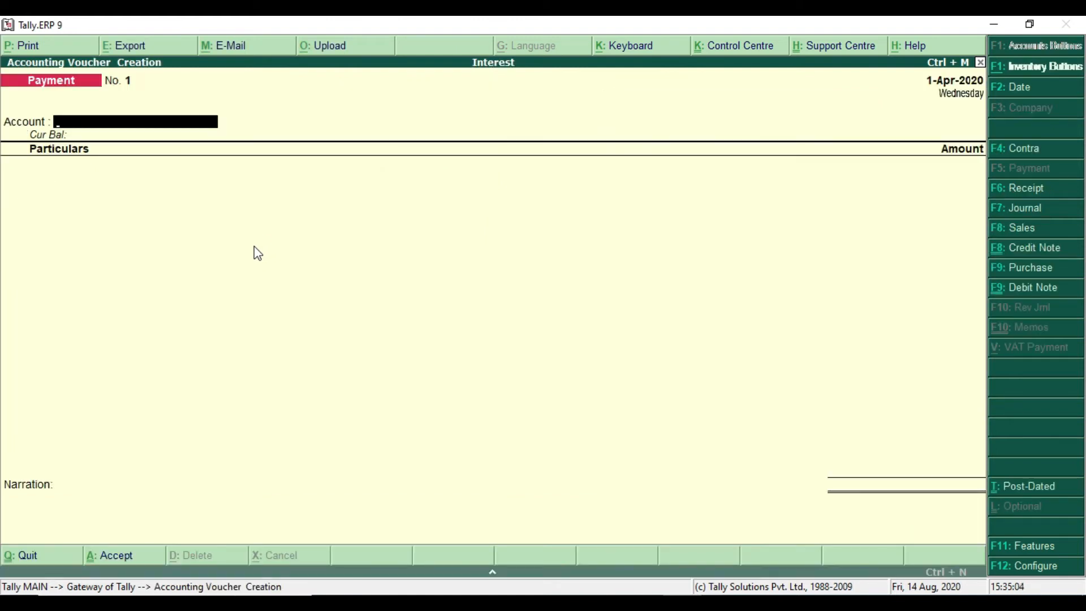
key(alt+Tab)
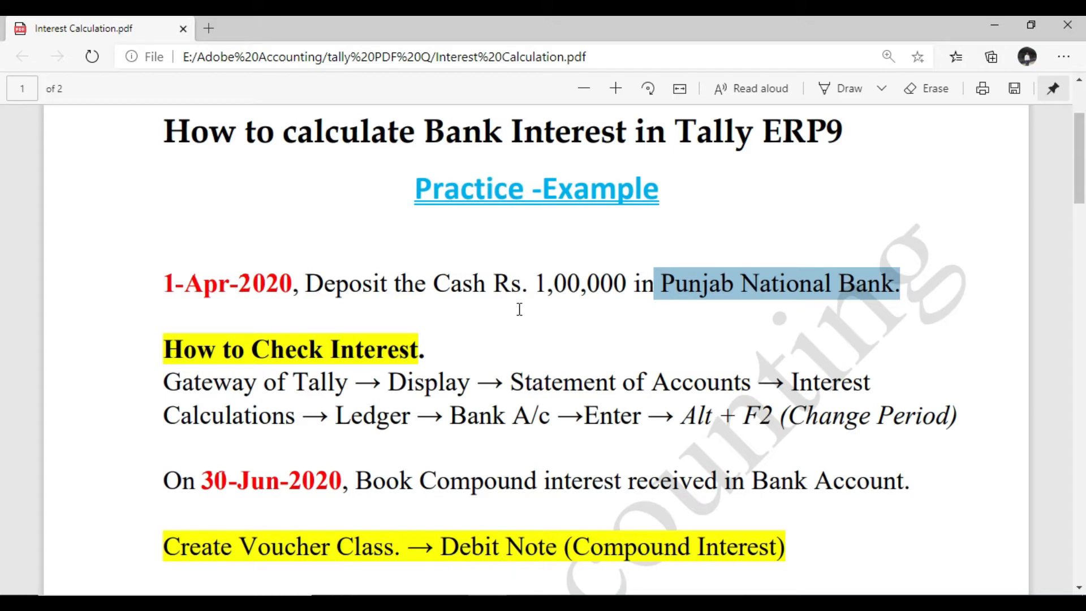
key(alt+Tab)
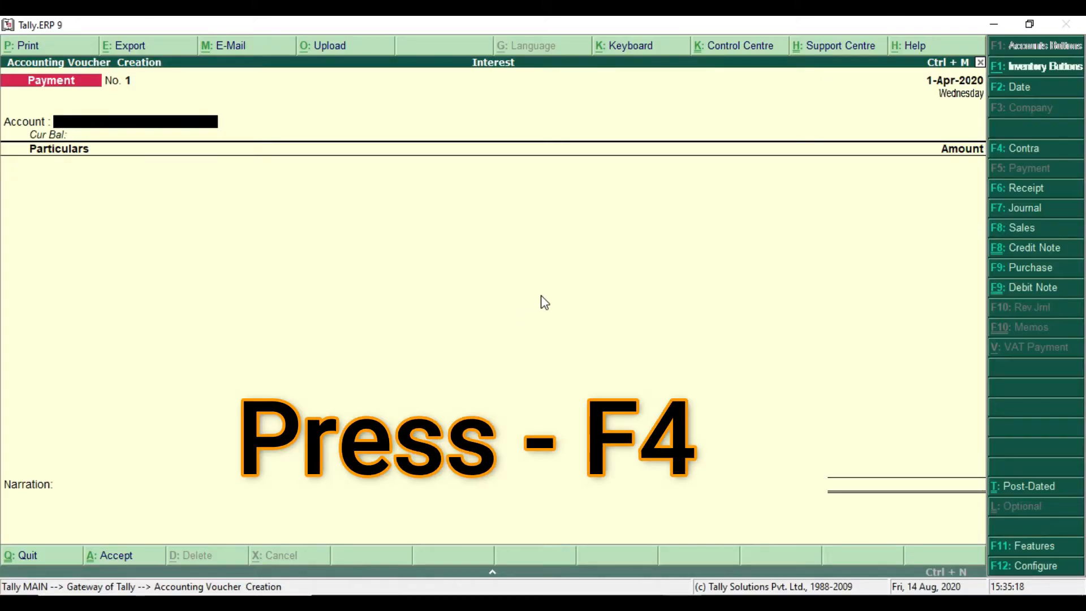
key(F4)
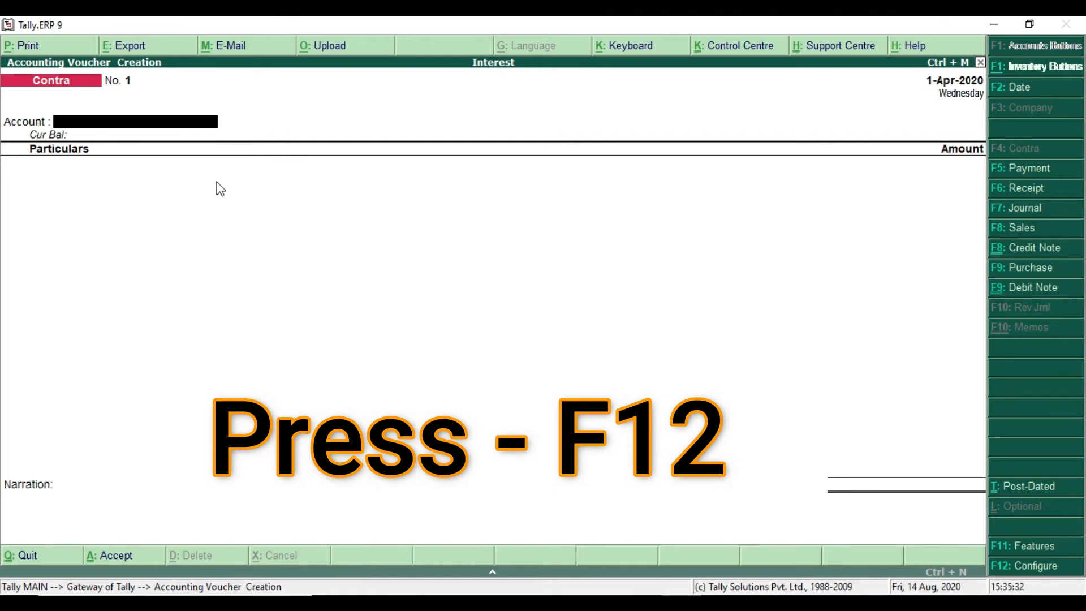
- Configure contra vouchers with single entry mode set to No and Cr/Dr instead of To/By set to Yes
key(F12)
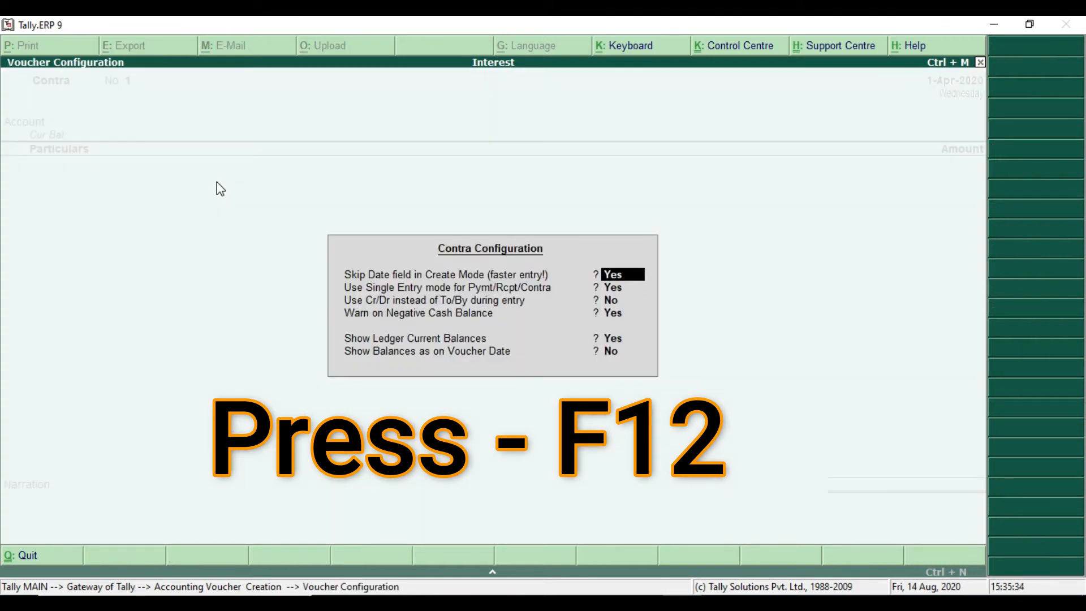
key(Return)
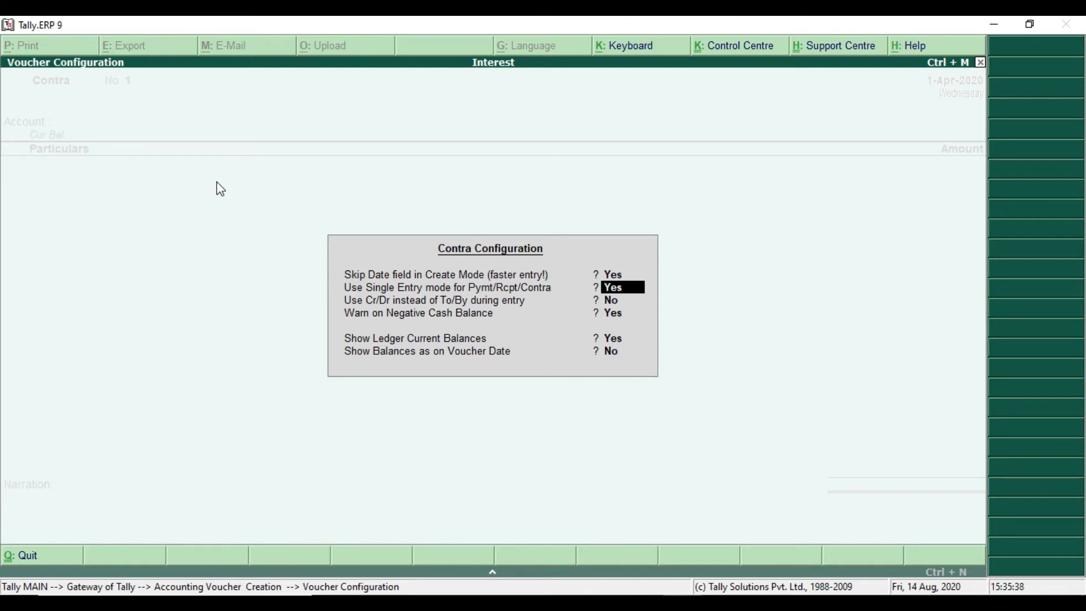
text(n)
key(Return)
text(y)
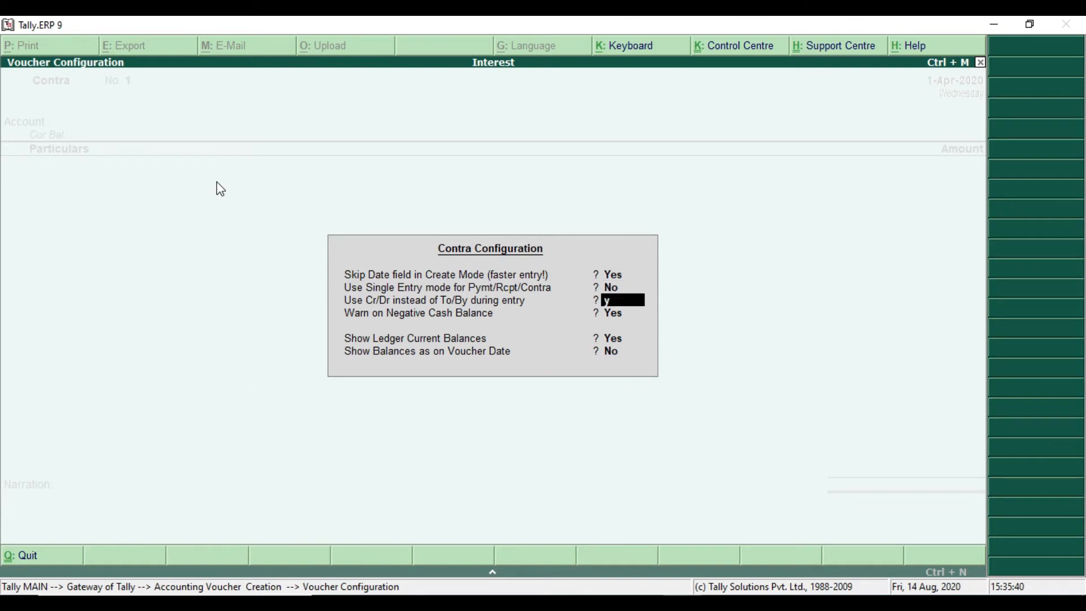
key(Return)
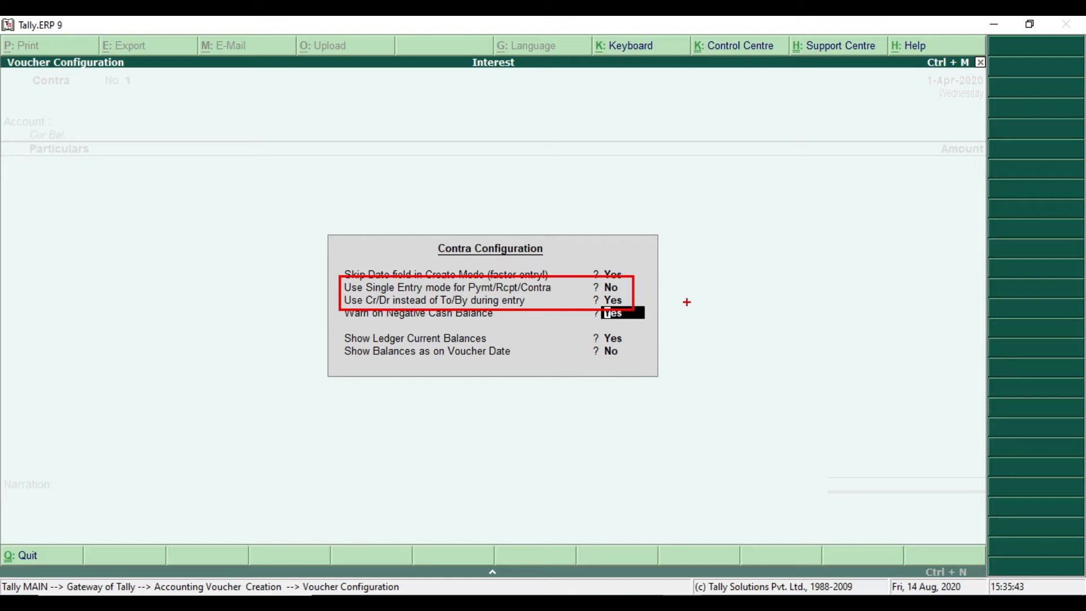
key(Return)
key(Return)
key(Return)
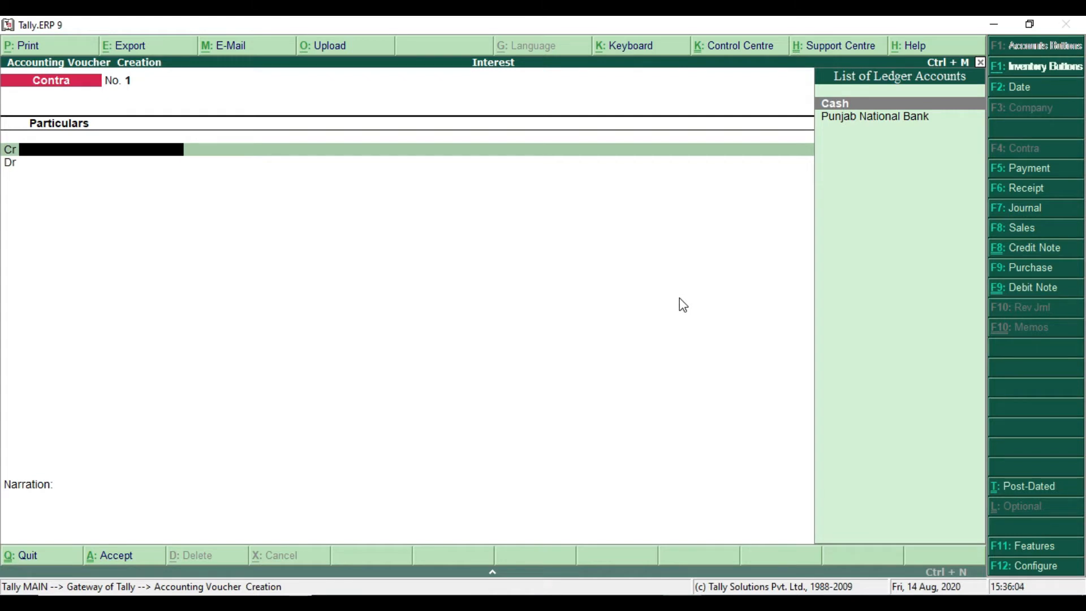
- Credit the Cash account with 100000 in the contra voucher
key(Return)
text(1)
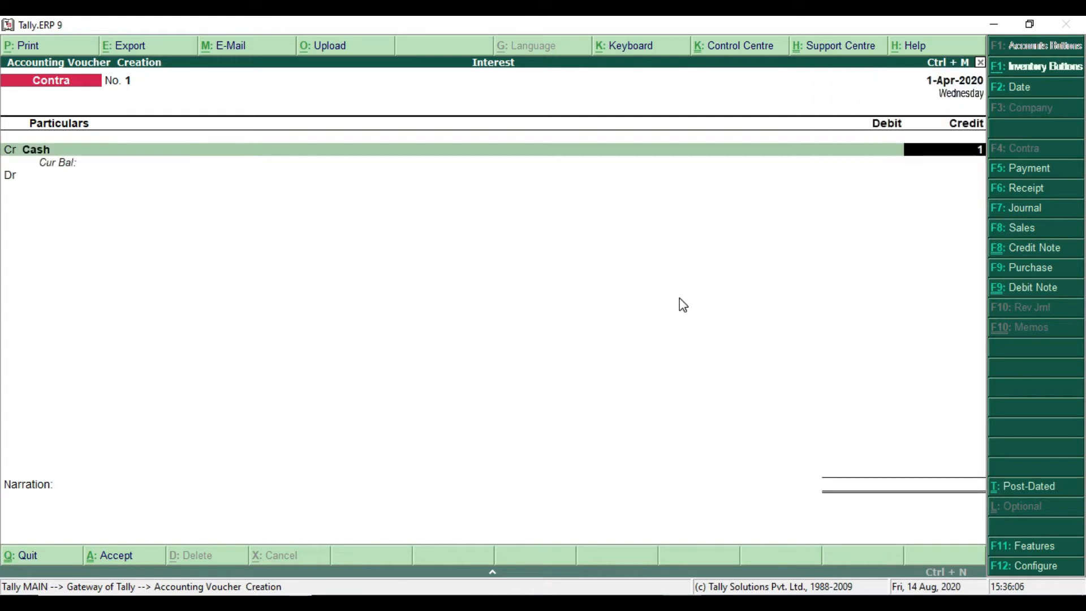
text(00000)
key(Return)
key(Return)
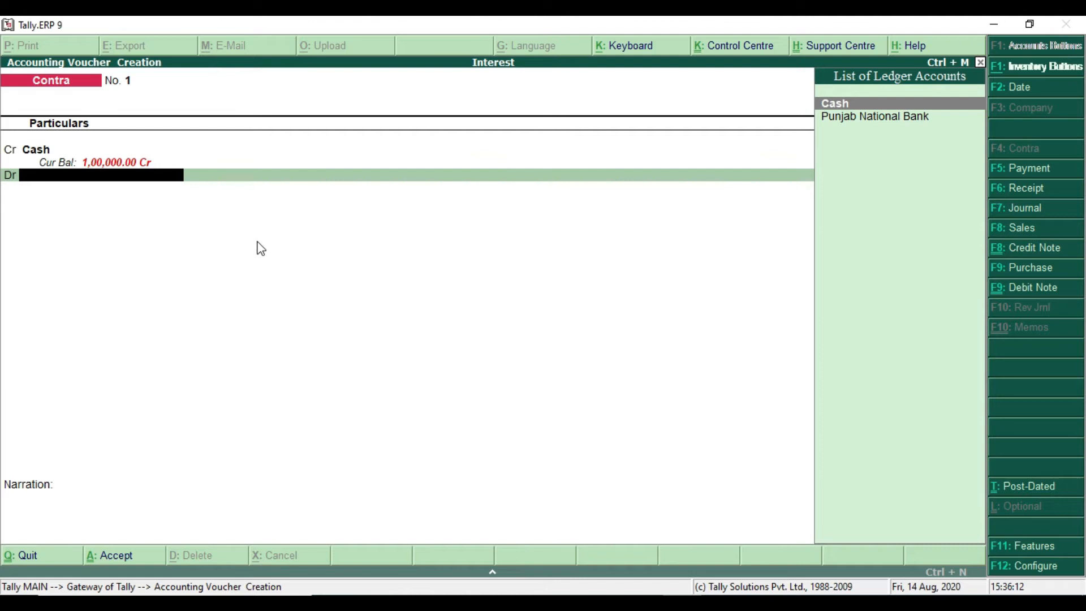
- Debit Punjab National Bank with 1,00,000, save the contra voucher without a narration, and return to the Gateway of Tally
click(883, 120)
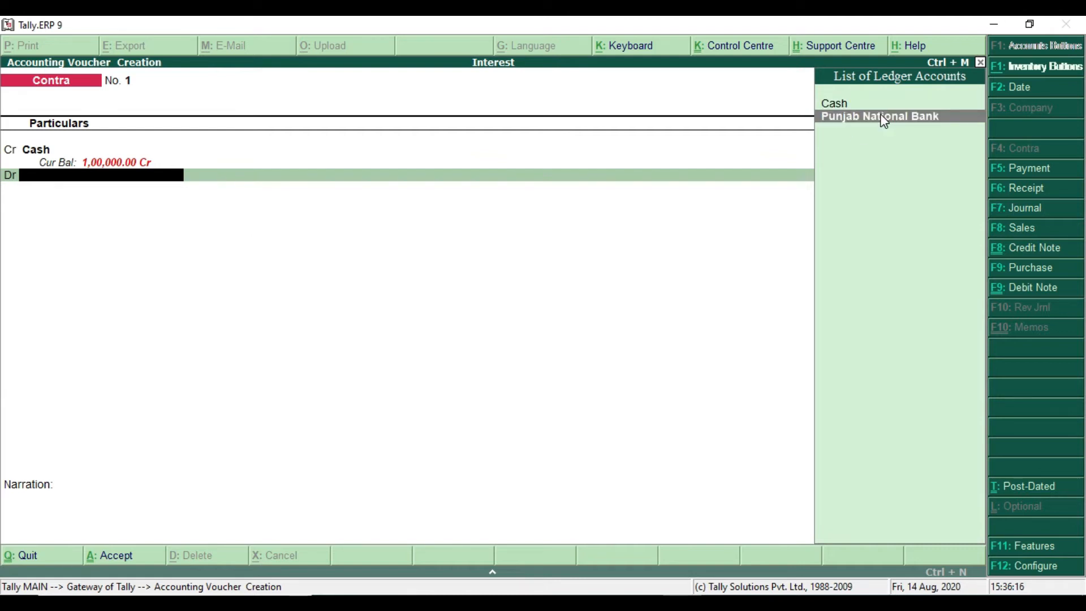
key(Return)
key(Return)
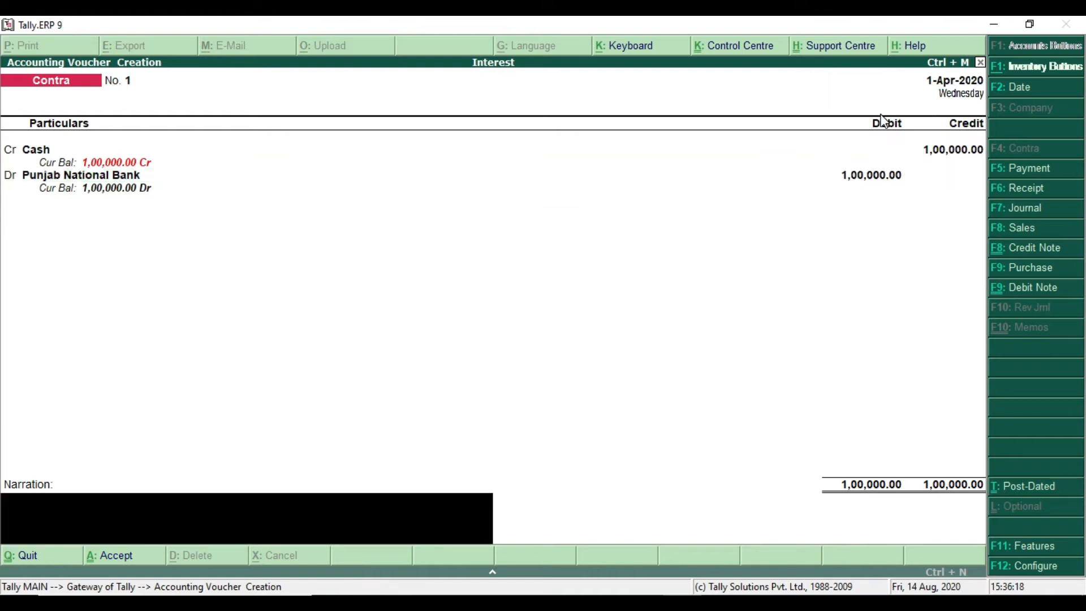
key(Return)
key(Return)
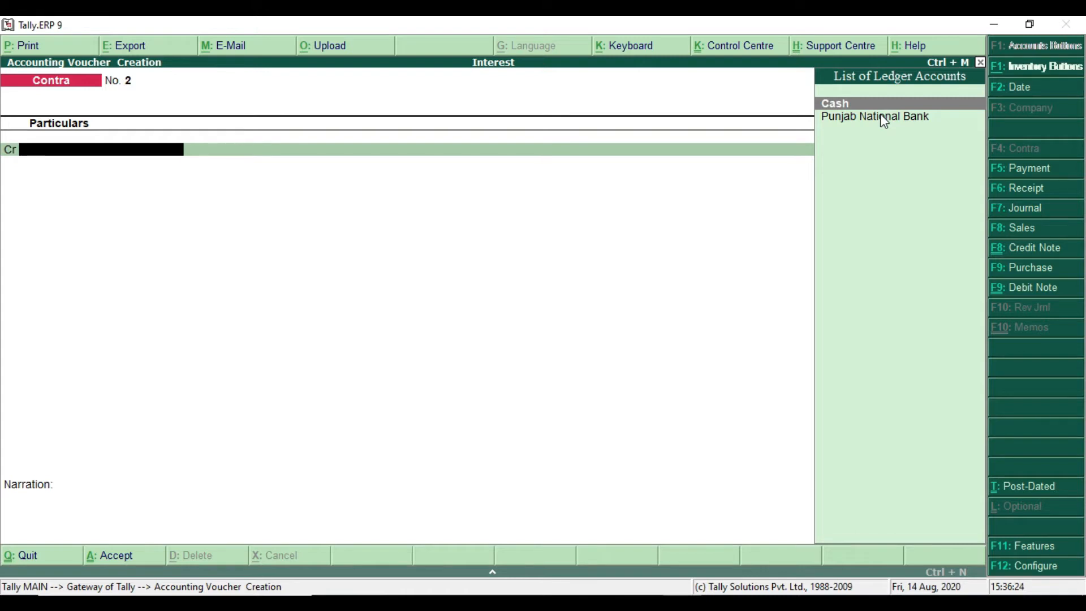
key(Escape)
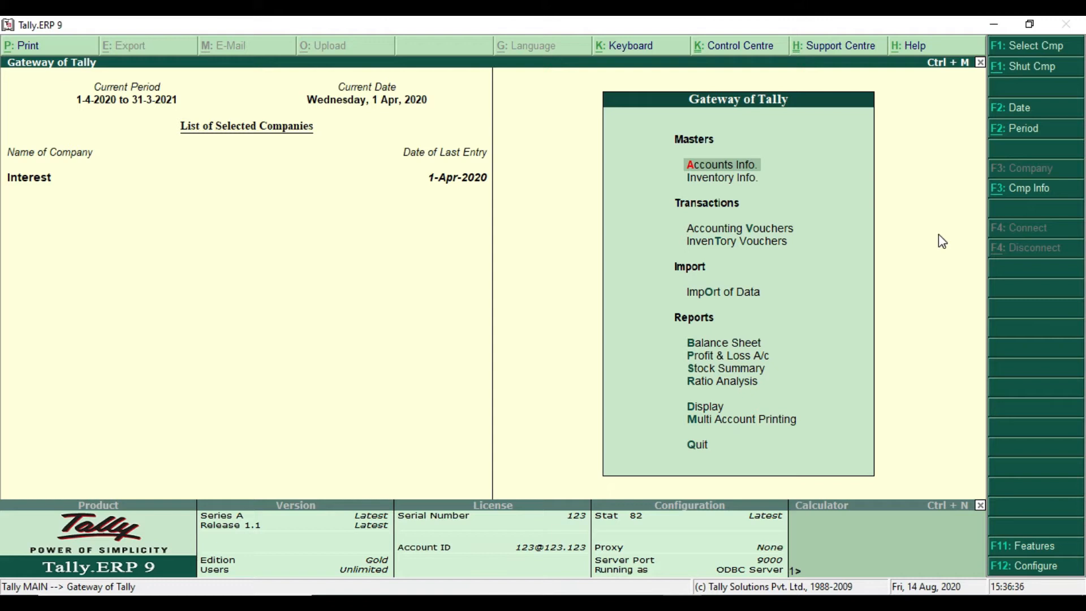
- Open the Punjab National Bank ledger for alteration as a single ledger
key(Down)
key(Up)
key(Return)
key(Down)
key(Down)
key(Up)
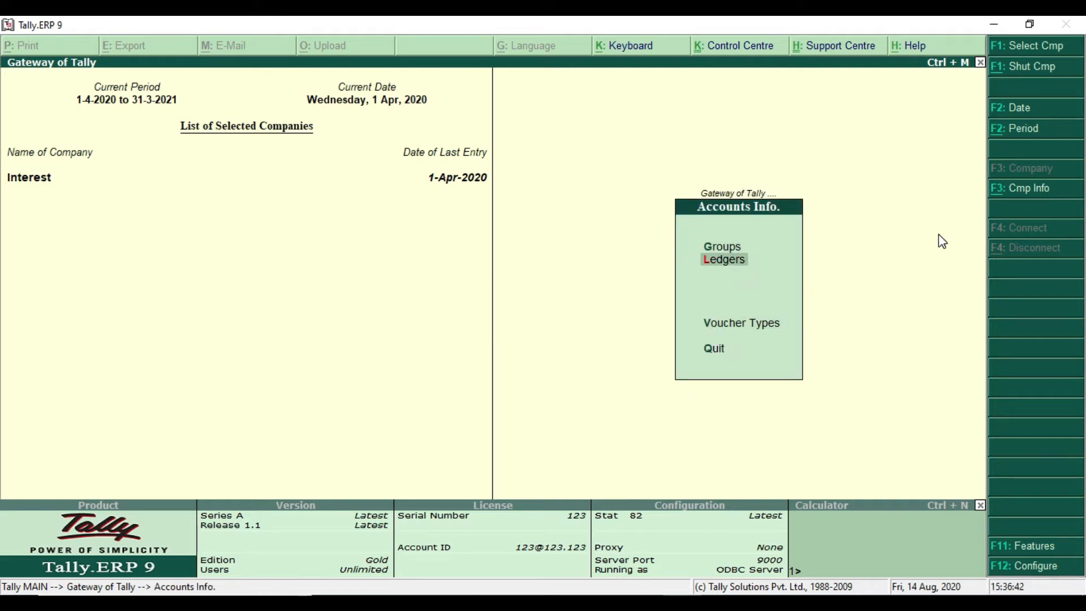
key(Return)
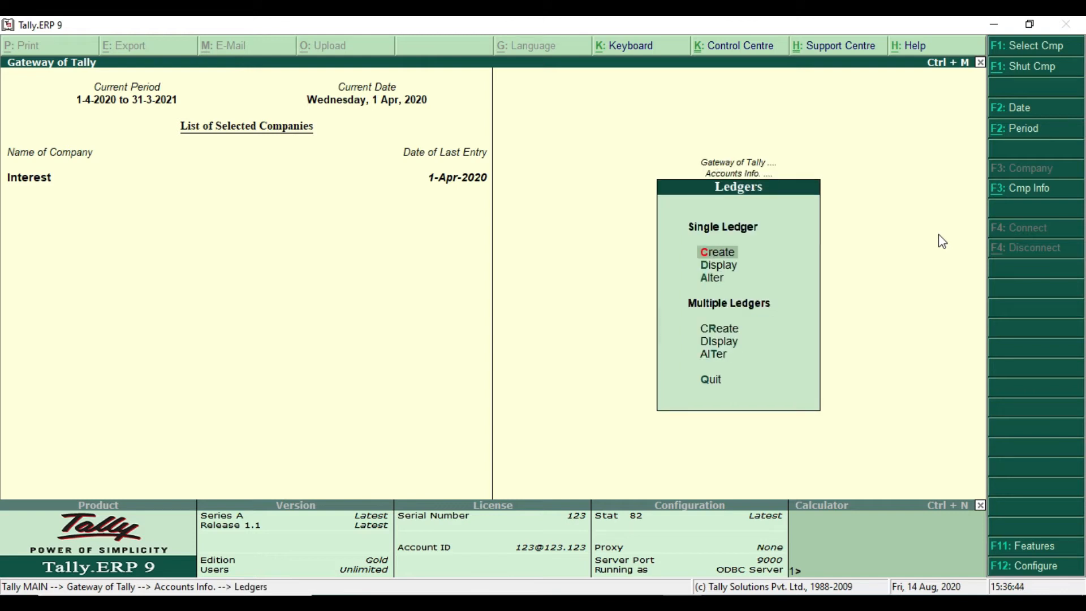
key(Down)
key(Down)
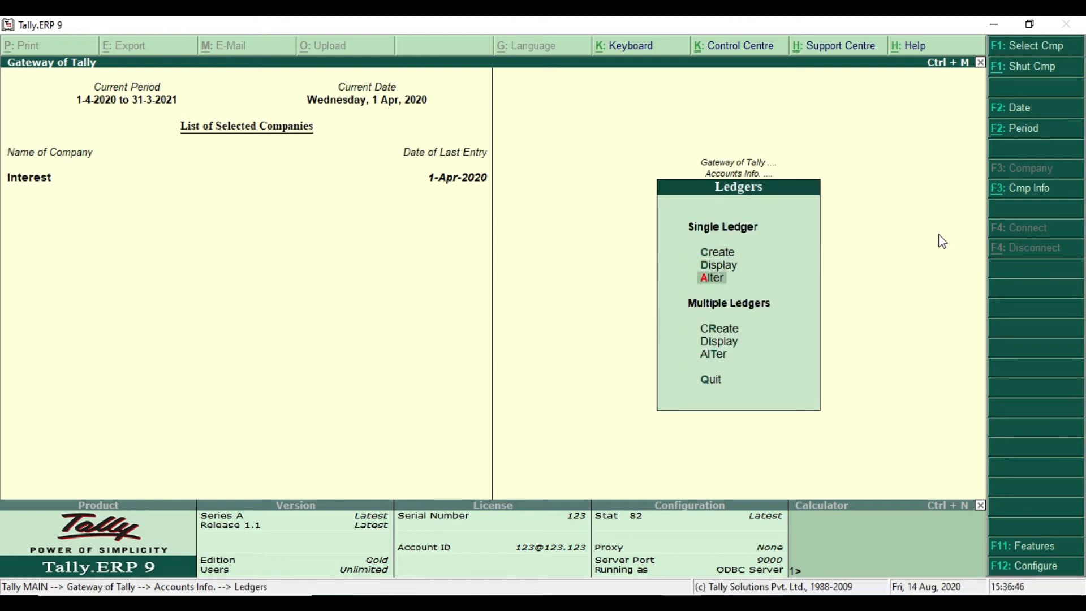
key(Return)
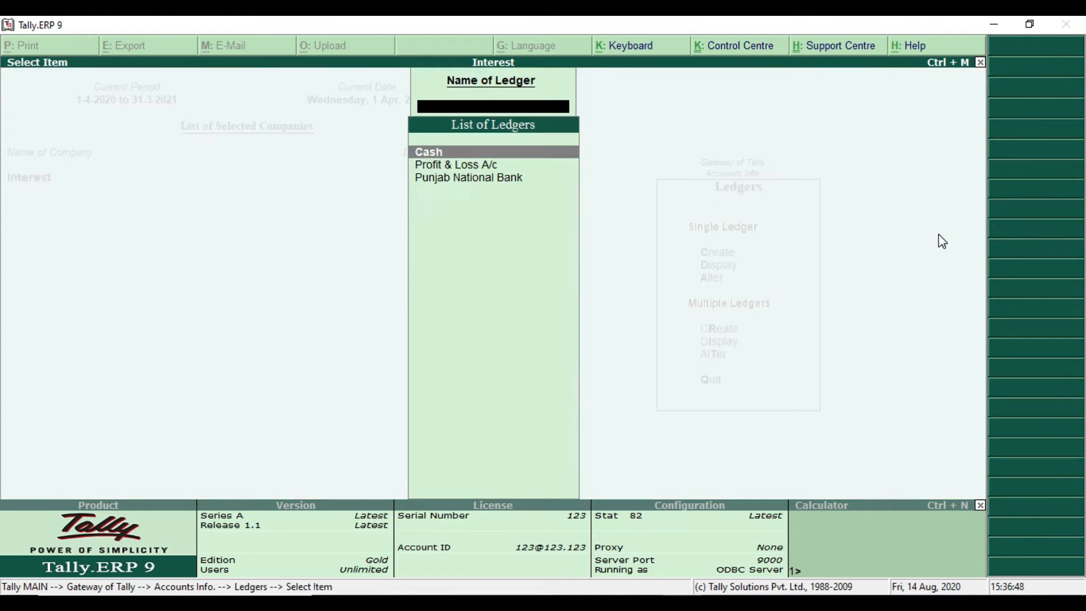
key(Down)
key(Down)
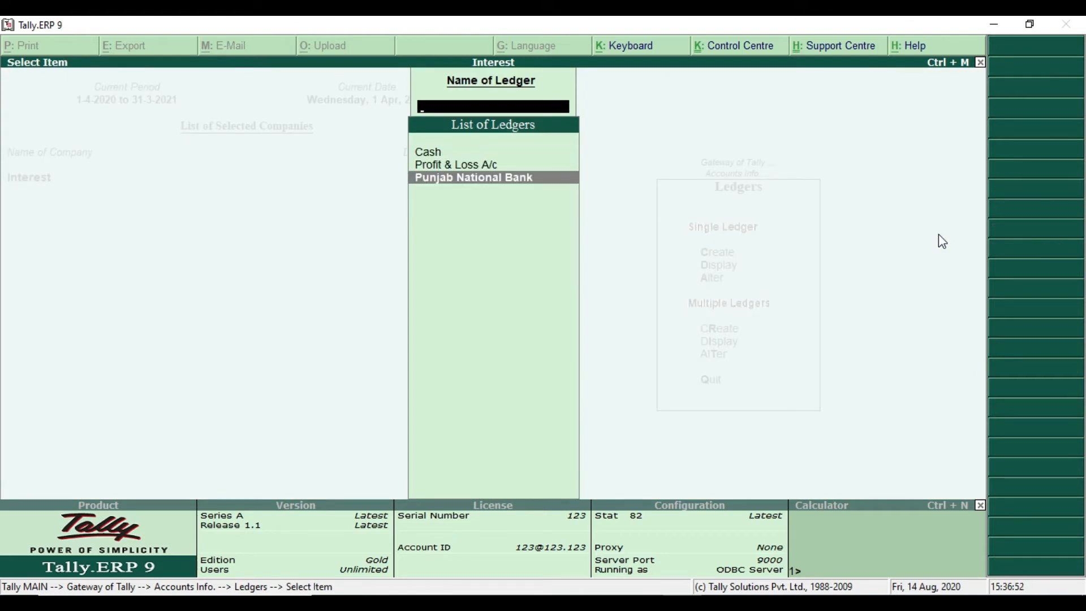
key(Return)
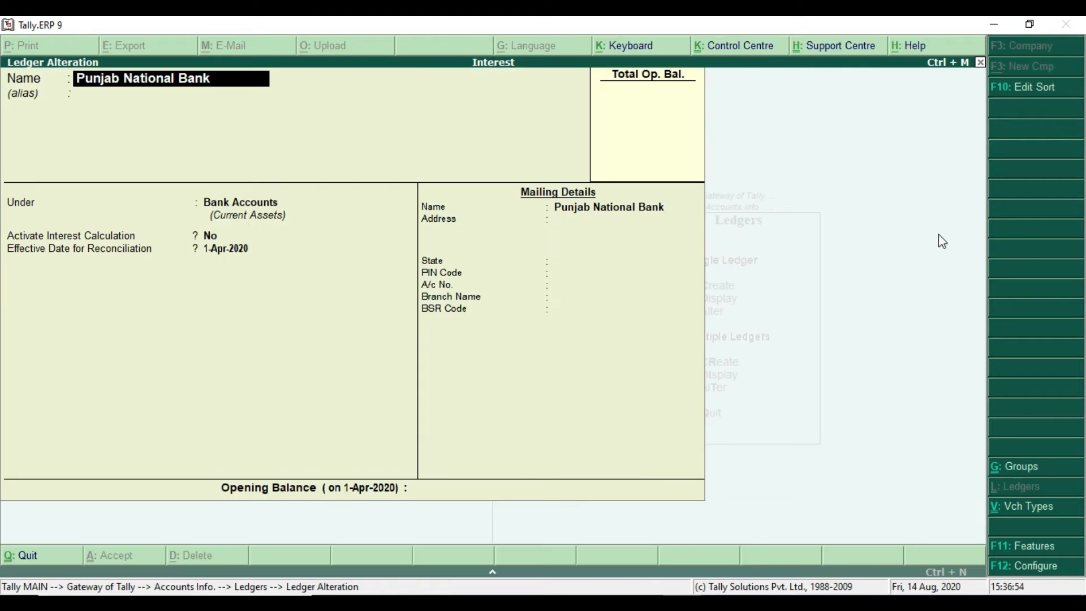
- Activate interest calculation for the bank ledger at a rate of 2% per 365-day Year
key(Return)
key(Return)
key(Return)
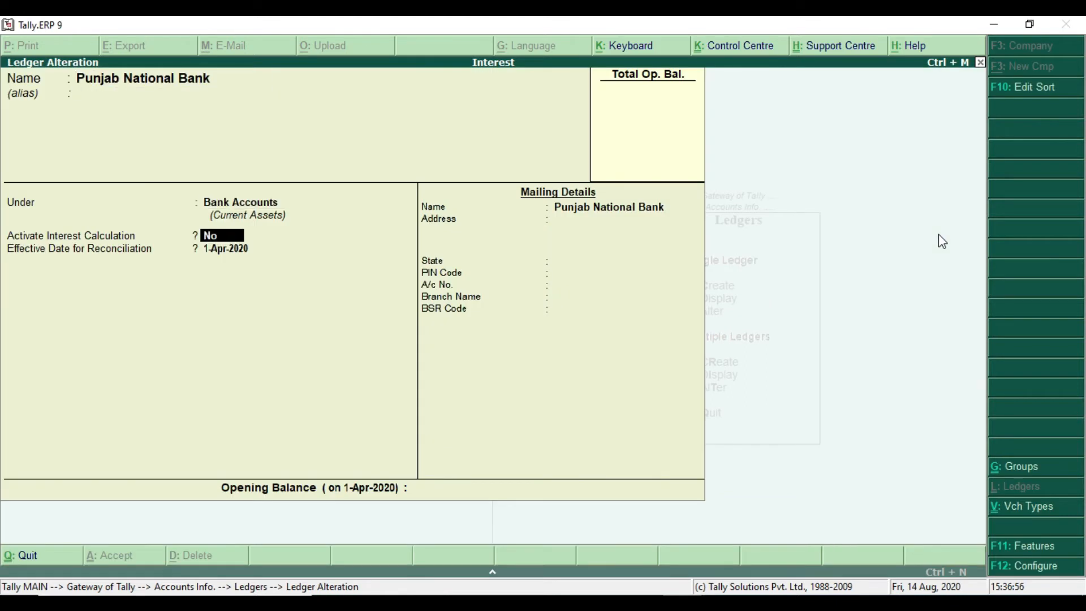
text(y)
drag(2, 226, 279, 250)
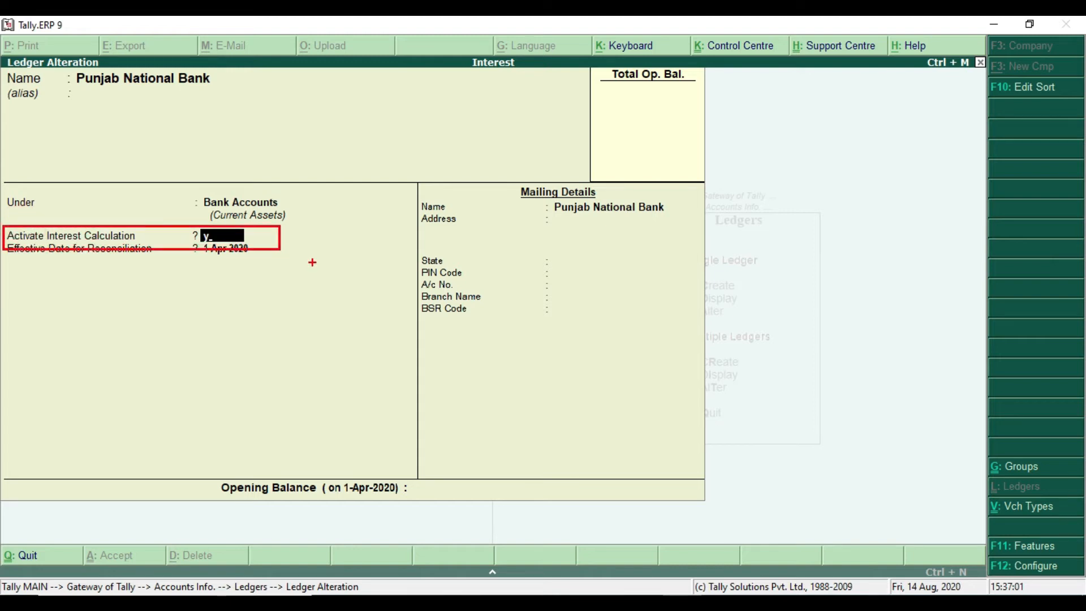
key(Return)
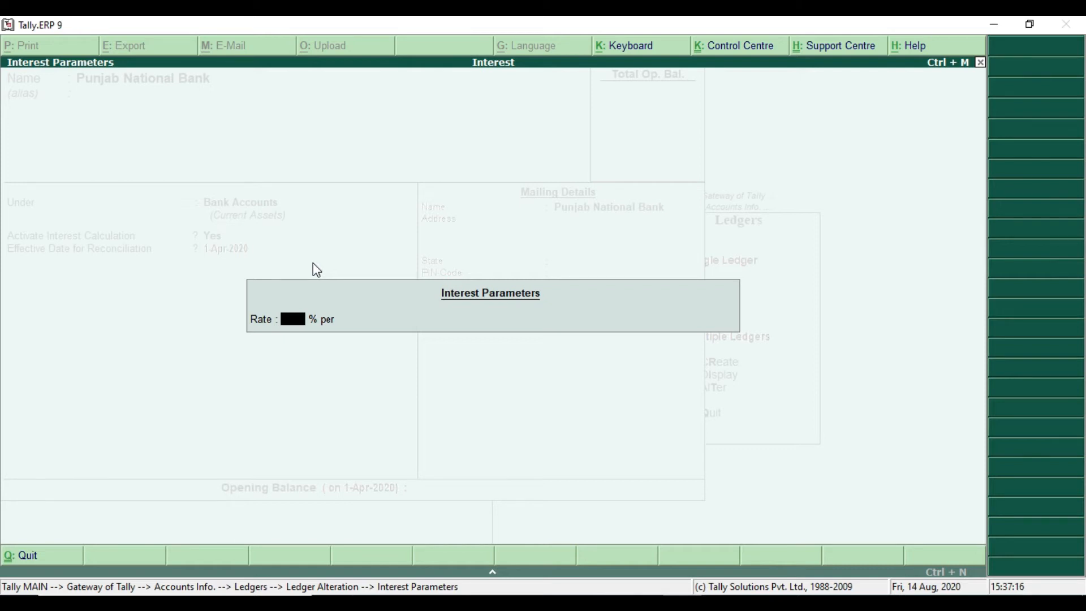
text(2)
key(Return)
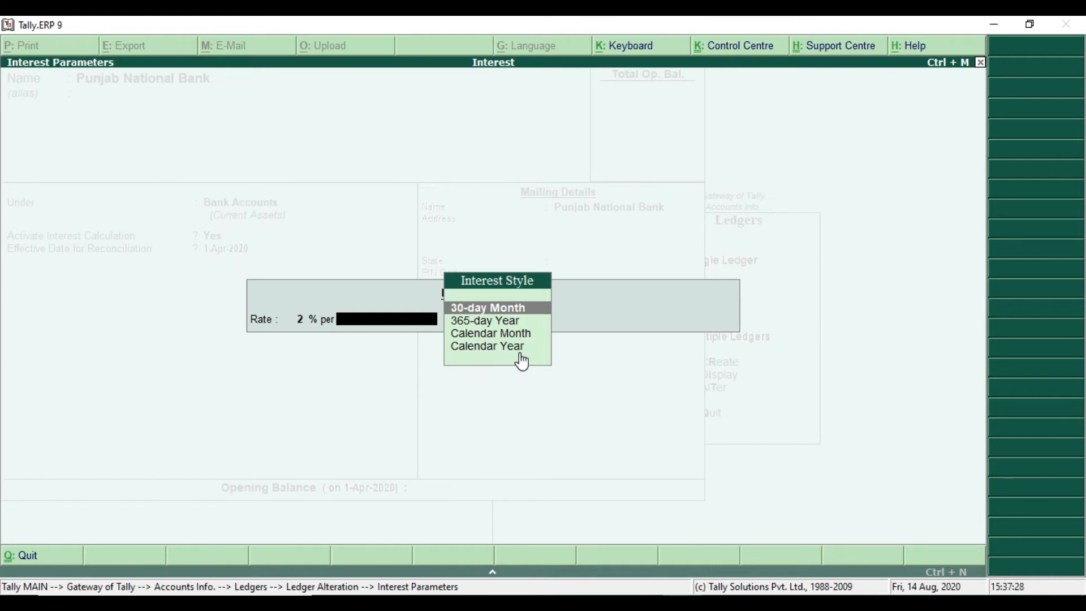
key(Down)
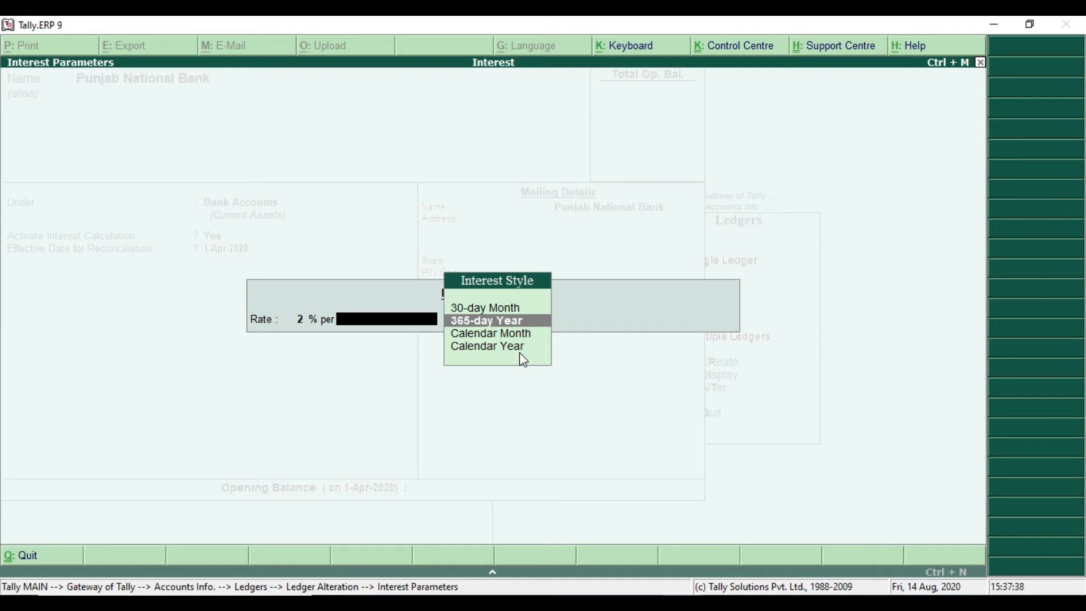
key(Escape)
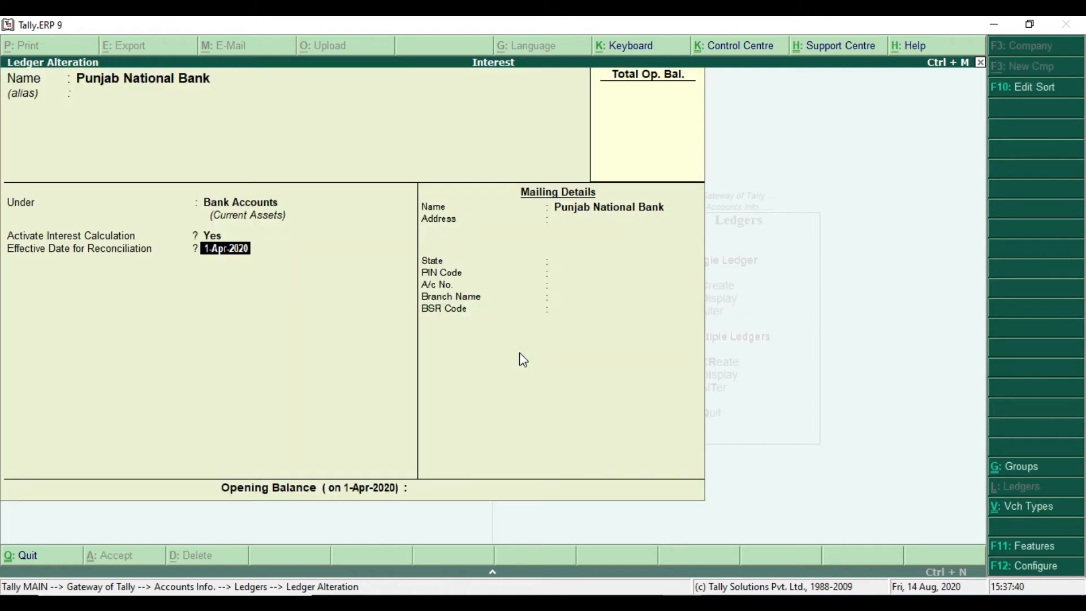
- Save the bank ledger with state Not Applicable and the remaining details blank, and return to the Gateway of Tally
key(Return)
key(Return)
key(Return)
key(Return)
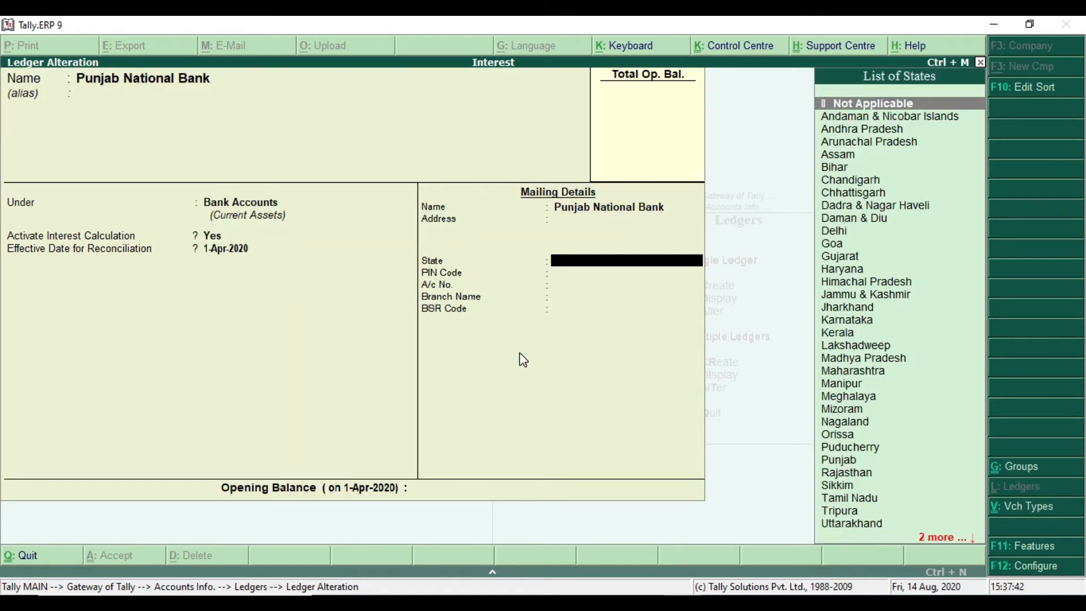
key(Return)
key(Return)
key(Return)
key(Return)
key(Return)
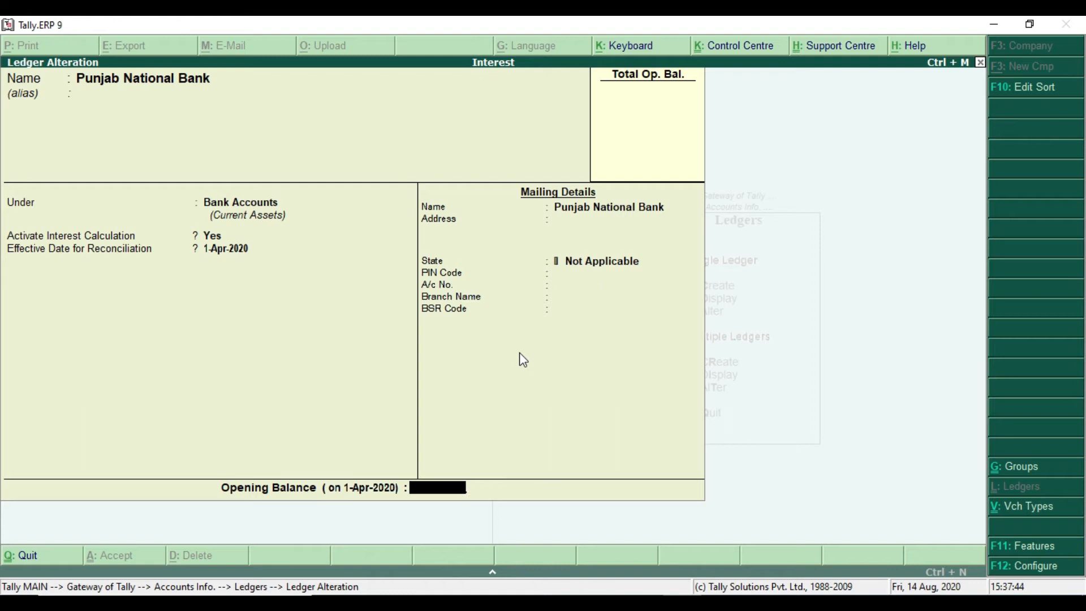
key(Return)
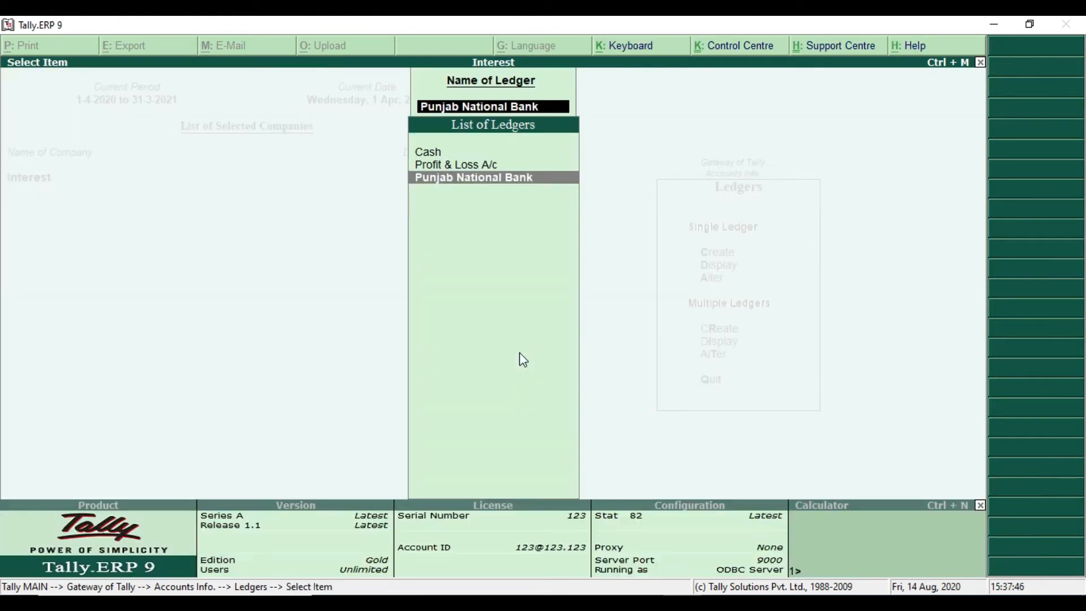
key(Escape)
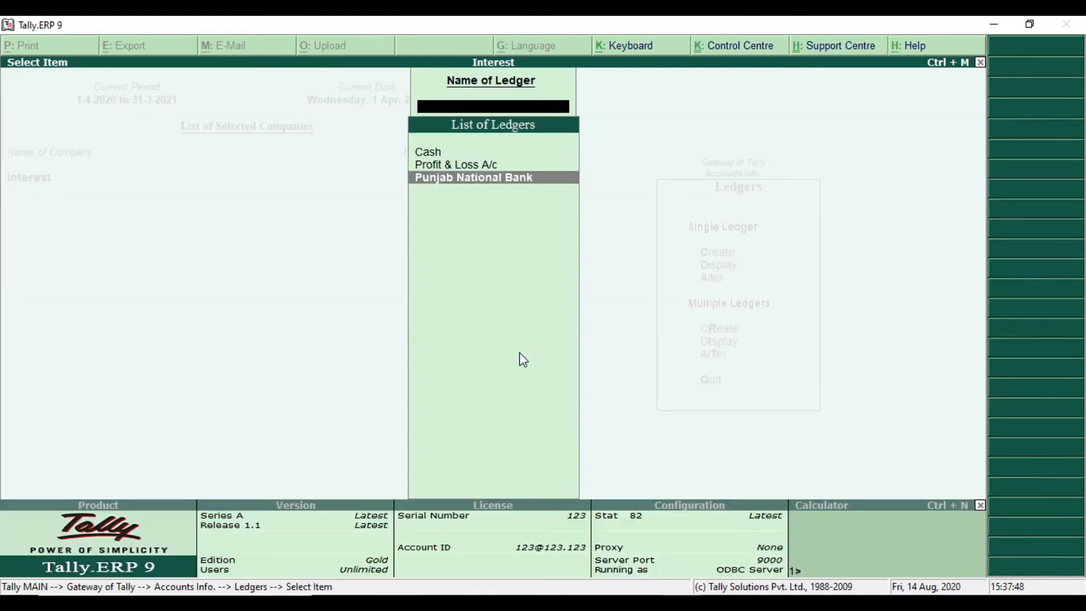
key(Escape)
key(Escape)
key(Escape)
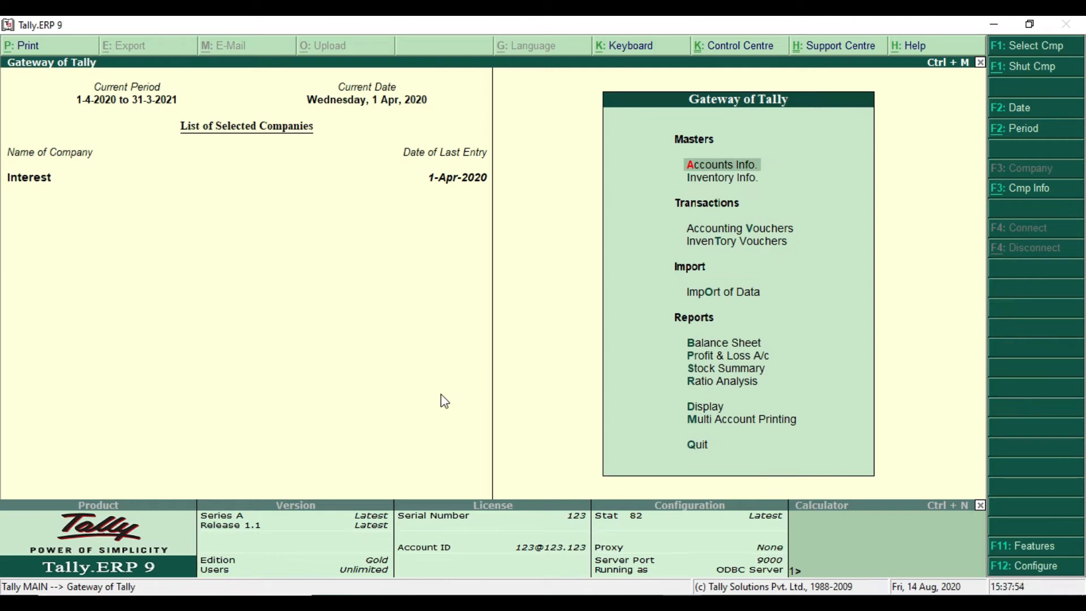
- Consult the Interest Calculation PDF on how to check interest, and open Statements of Accounts among the display reports in Tally.ERP 9
key(alt+Tab)
scroll(239, 330, down, 1)
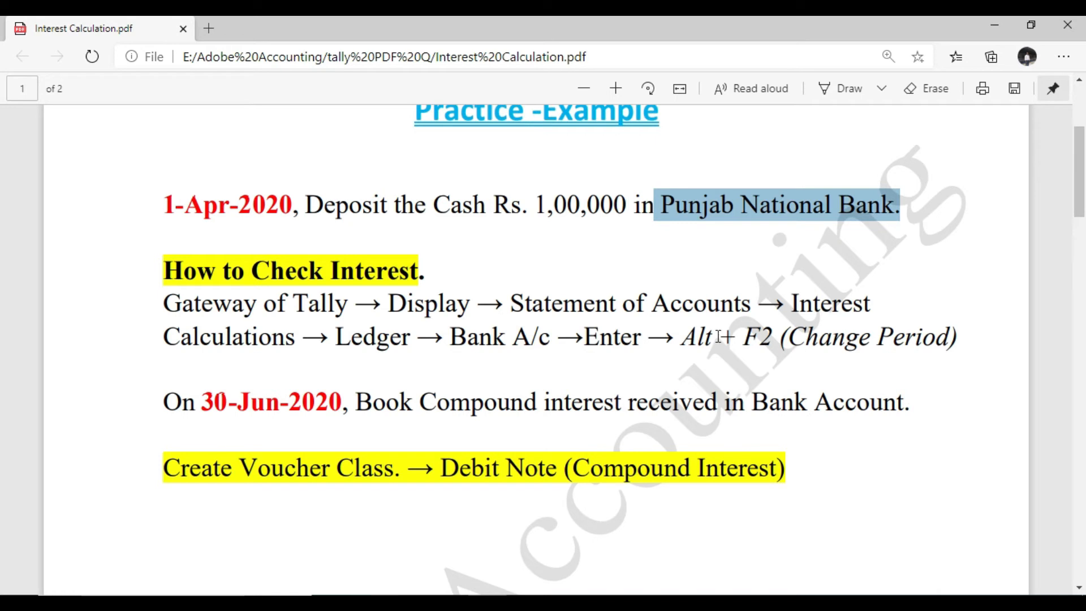
drag(680, 339, 956, 353)
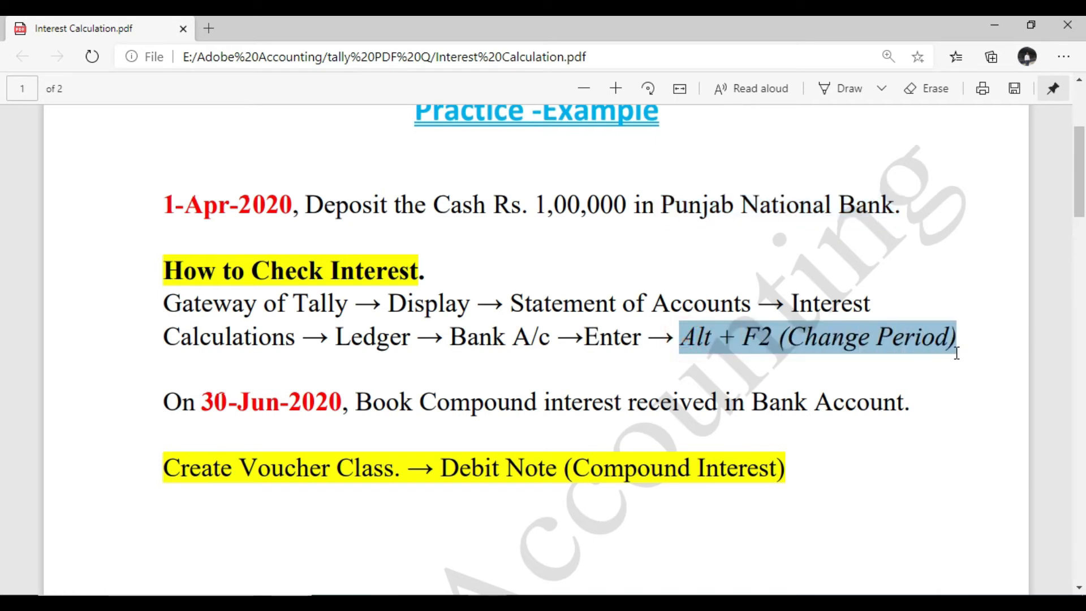
click(847, 352)
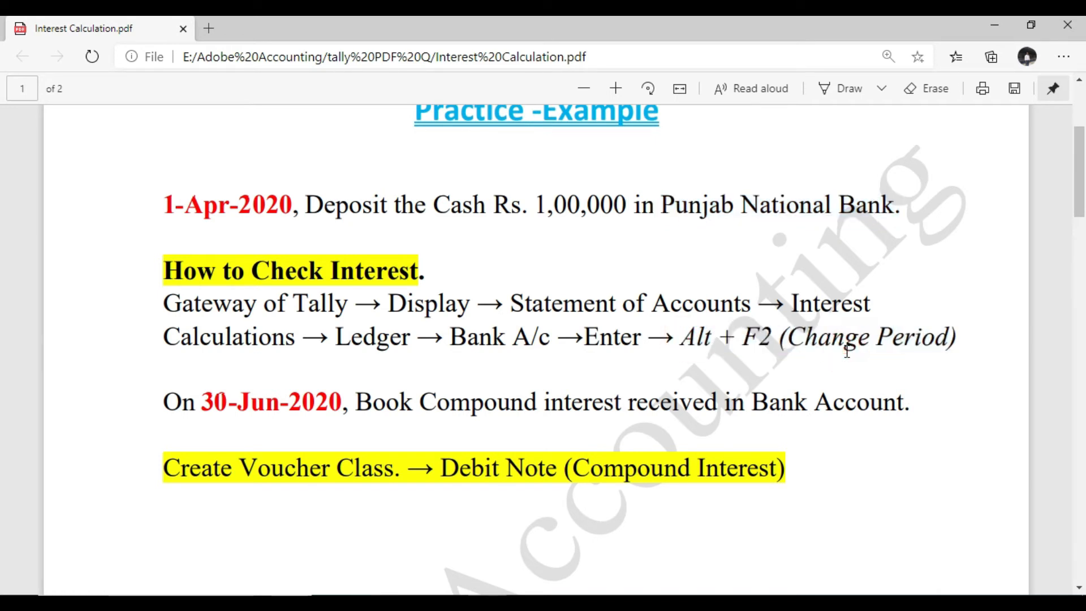
key(alt+Tab)
key(Down)
key(Down)
key(Down)
key(Down)
key(Down)
key(Down)
key(Down)
key(Down)
key(Down)
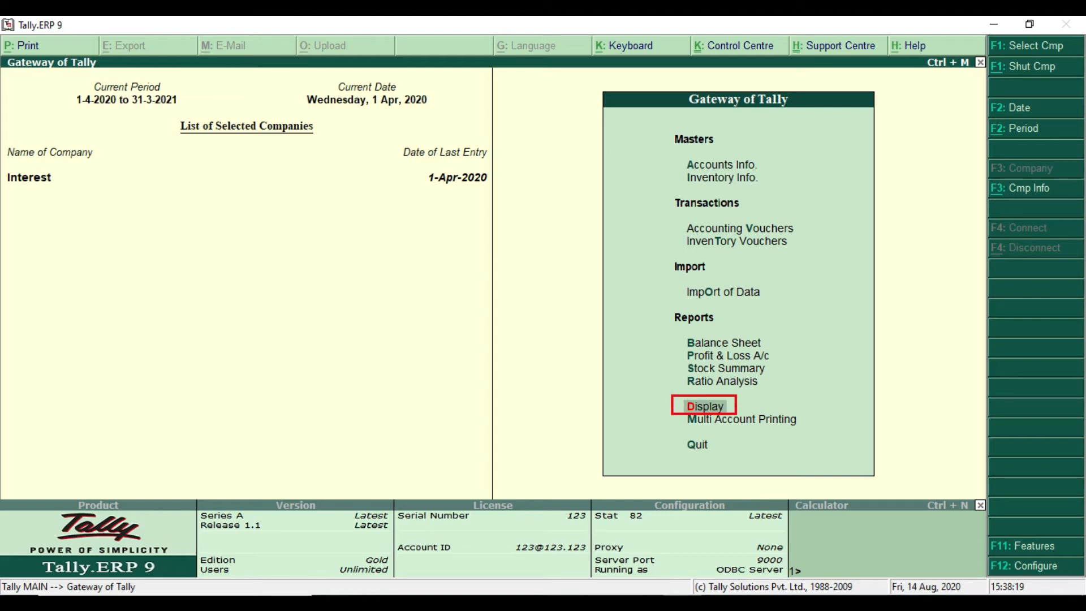
key(Return)
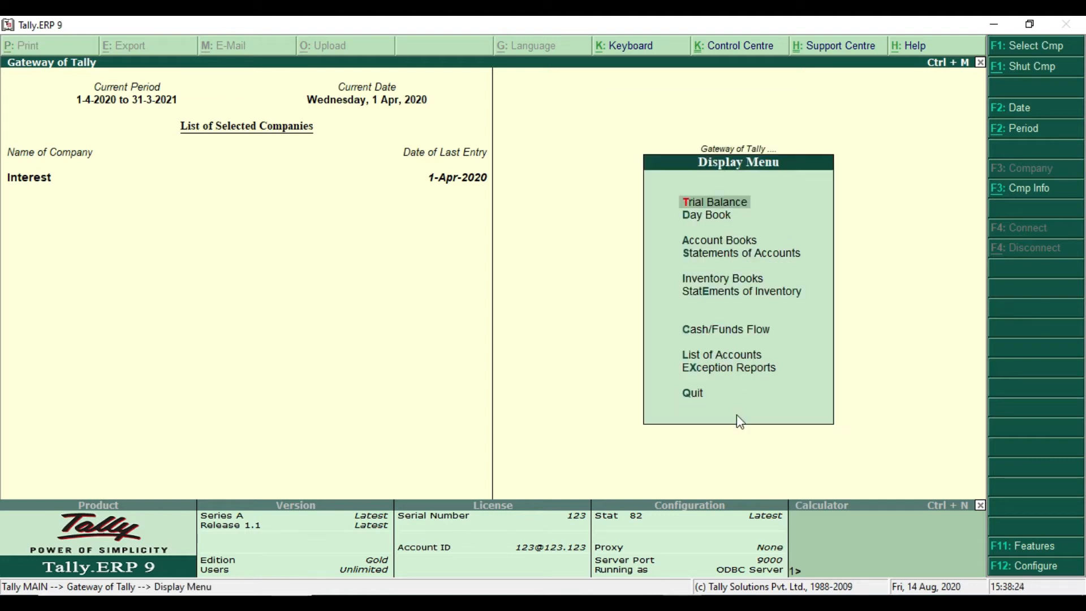
key(Down)
key(Down)
key(Down)
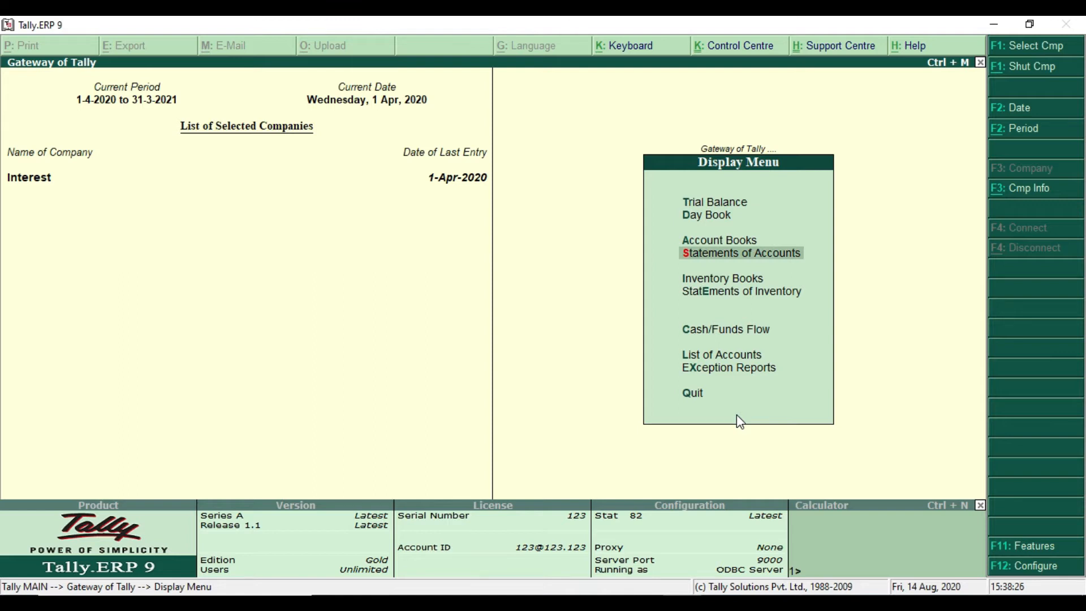
drag(670, 244, 821, 264)
key(Return)
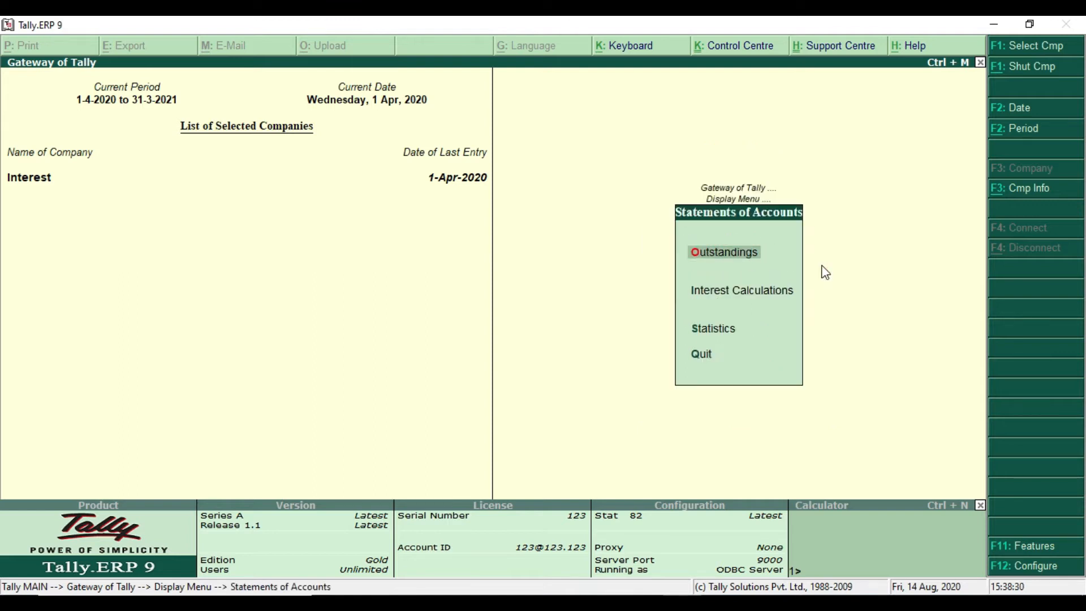
- Open the interest calculation report for the Punjab National Bank ledger
key(Down)
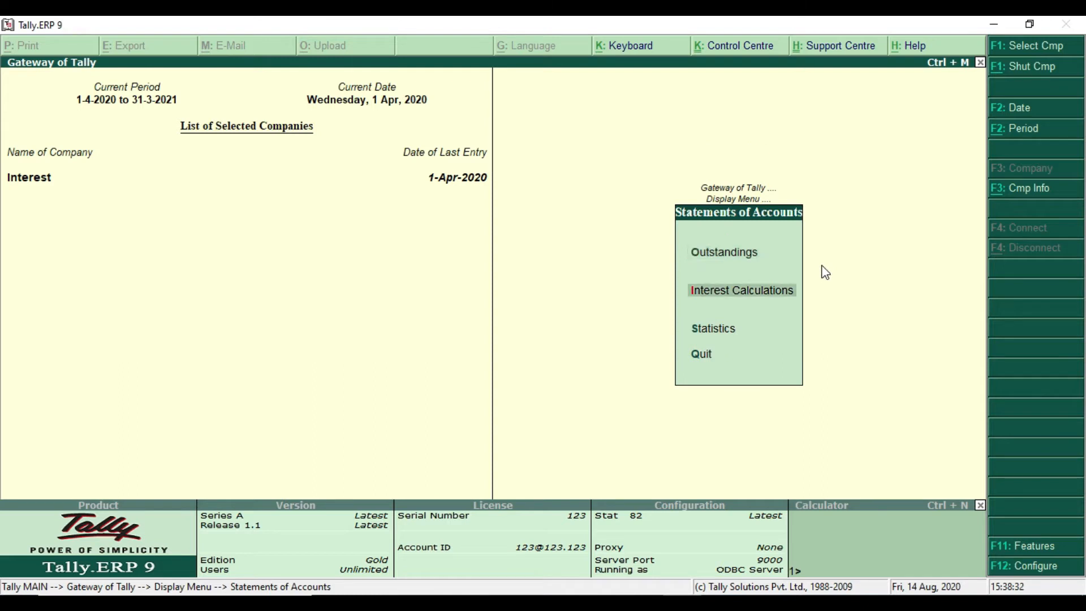
drag(679, 270, 809, 309)
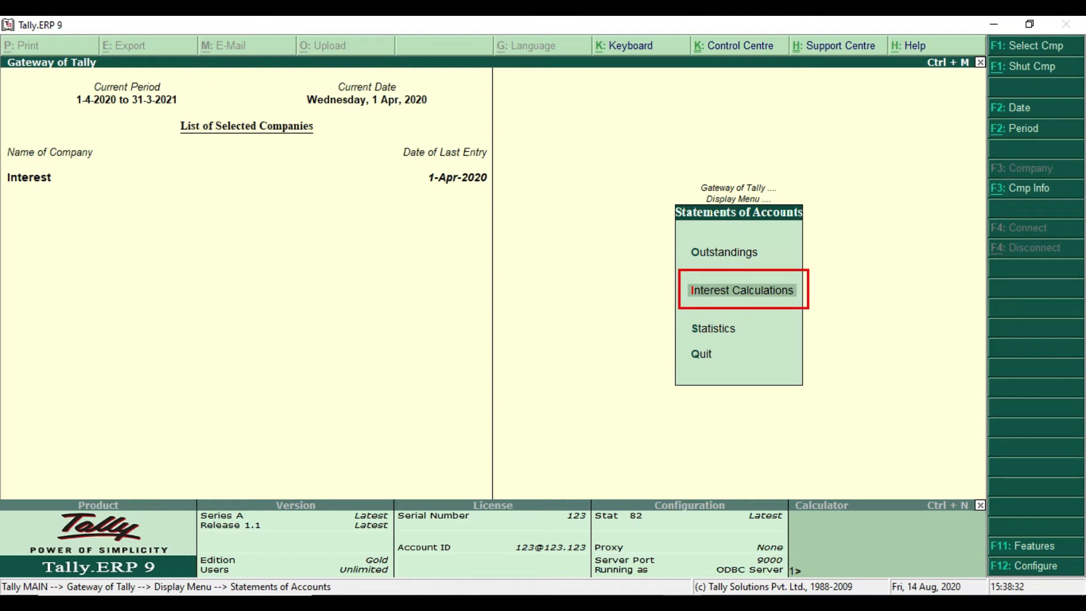
key(Return)
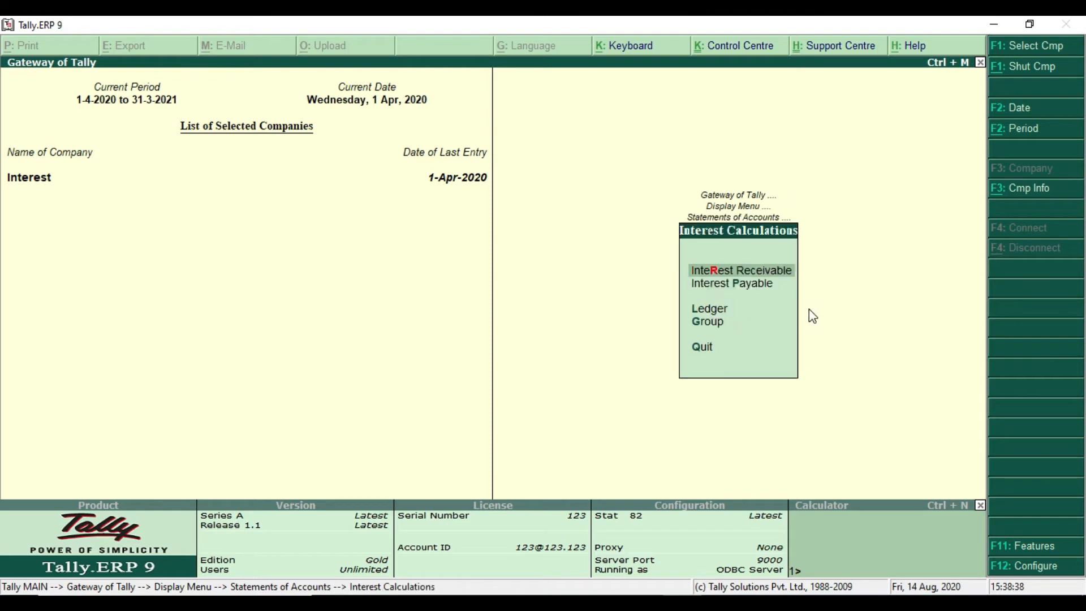
key(Down)
key(Down)
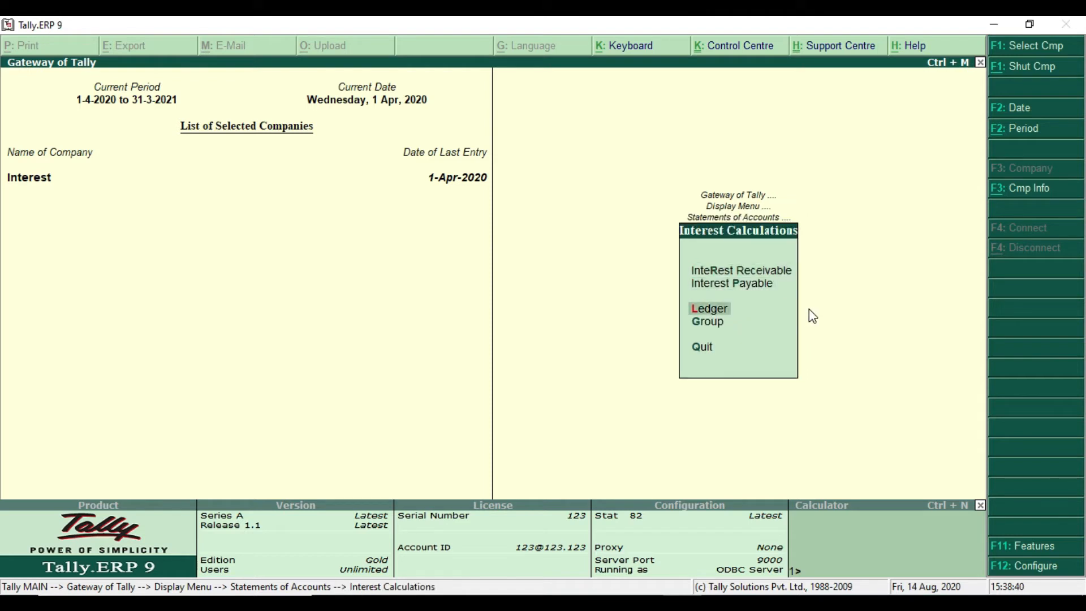
drag(680, 296, 748, 321)
key(Return)
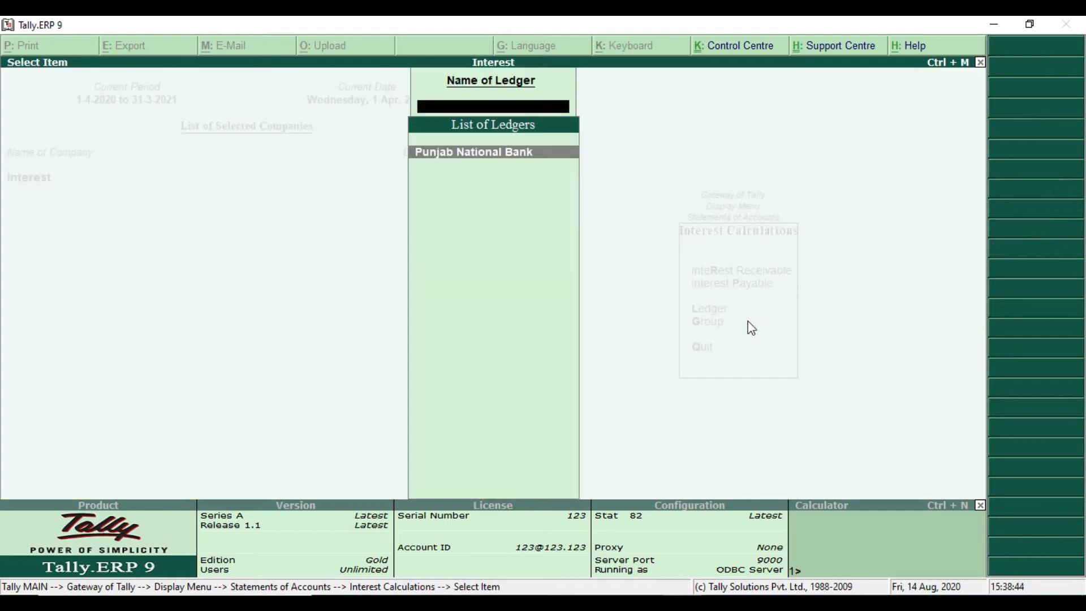
click(523, 159)
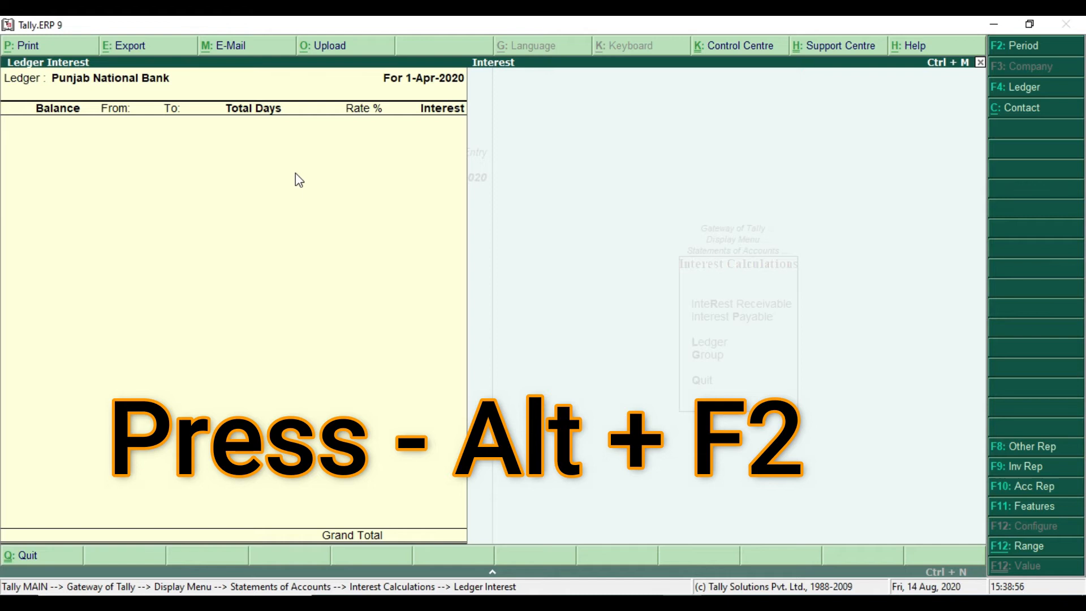
- Set the ledger interest report's period to 1-4-2020 through 30-4-2020 and examine the dates and total days
key(alt+F2)
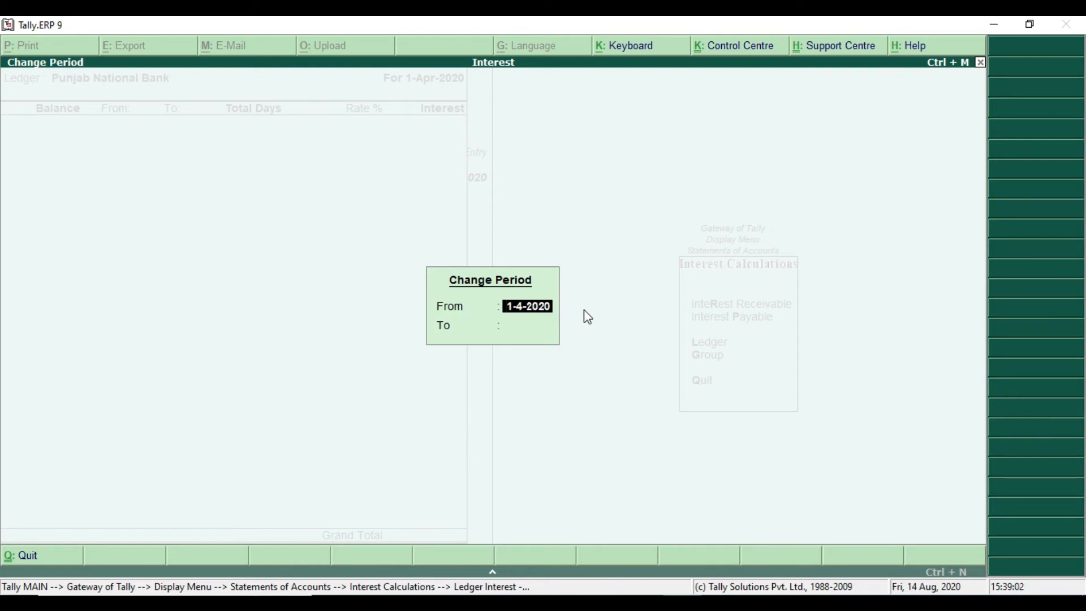
key(Return)
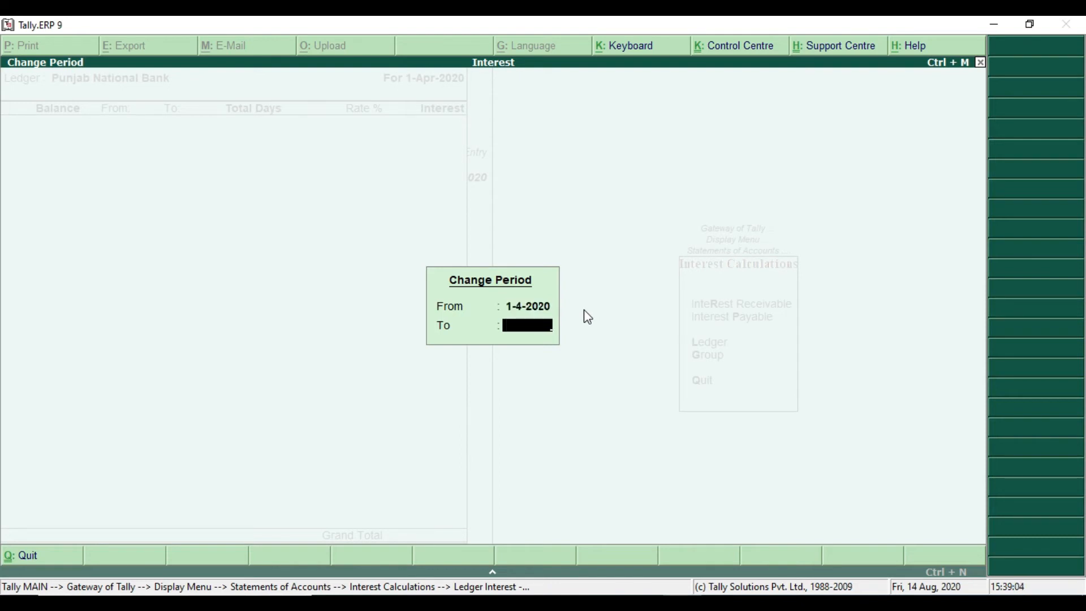
text(30.4)
key(Return)
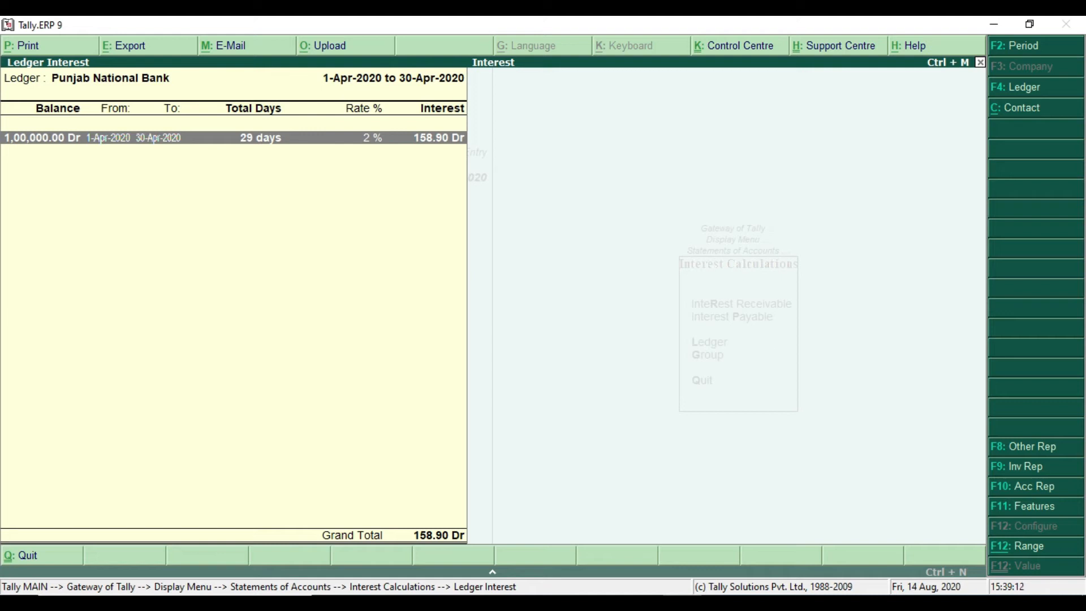
mouse_move(311, 69)
mouse_down()
mouse_move(319, 89)
mouse_move(464, 94)
mouse_up()
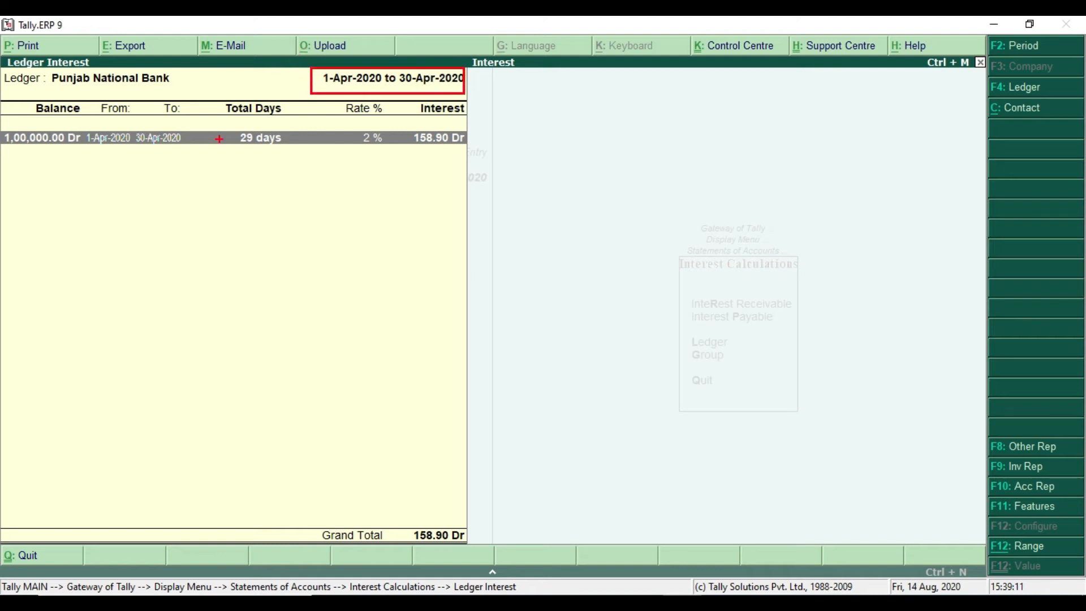
drag(230, 127, 284, 151)
click(81, 127)
drag(82, 127, 190, 152)
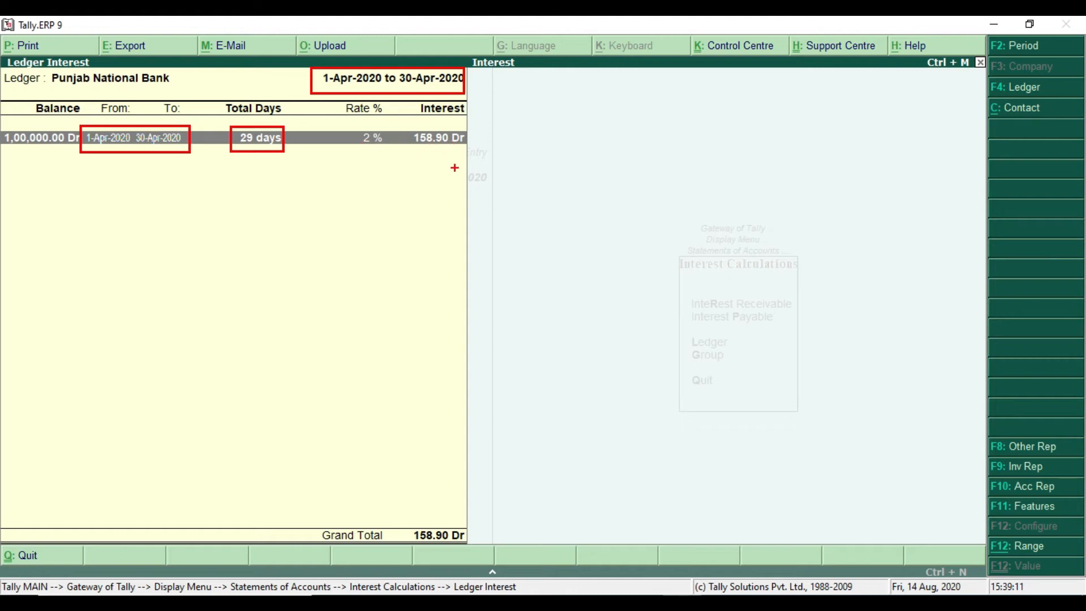
key(Escape)
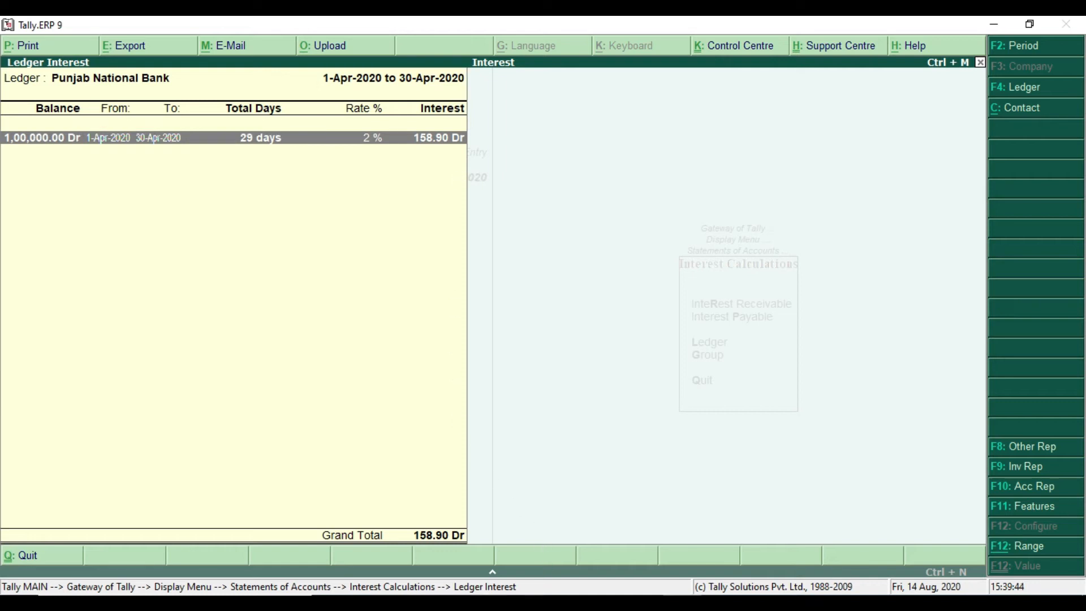
- Check the interest booking date in the Interest Calculation PDF and set the Tally.ERP 9 report period to 1-4-2020 through 30-6-2020
key(alt+Tab)
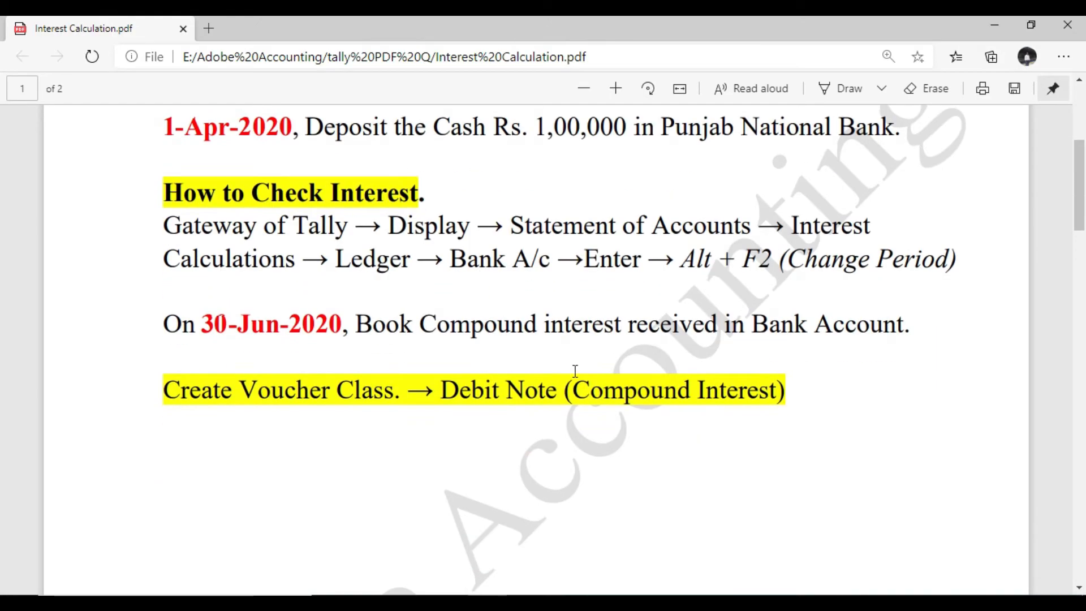
scroll(285, 337, up, 2)
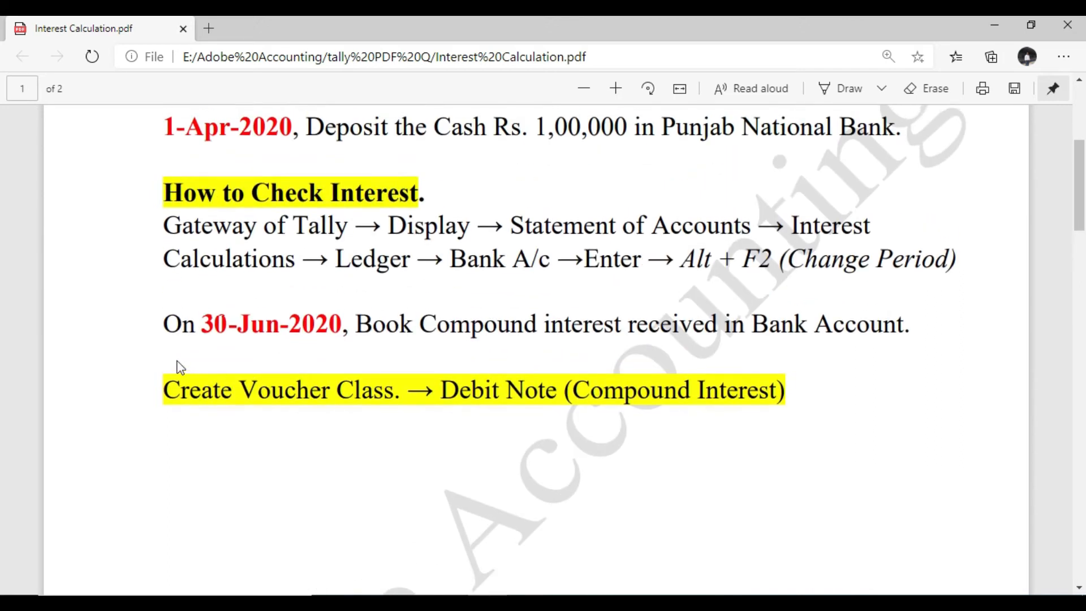
drag(209, 325, 340, 331)
click(222, 323)
double_click(210, 324)
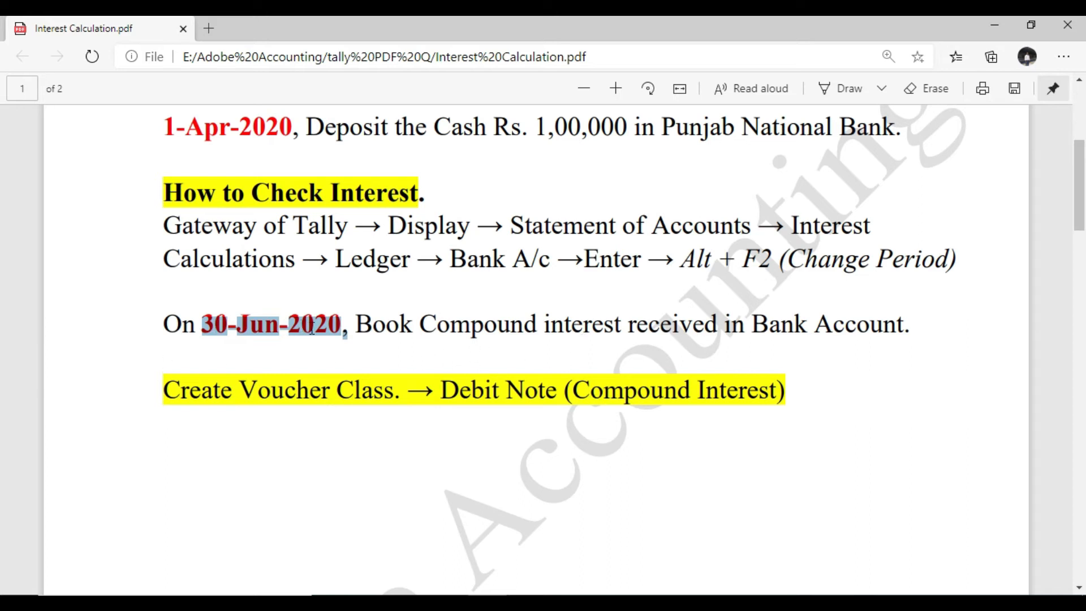
key(alt+Tab)
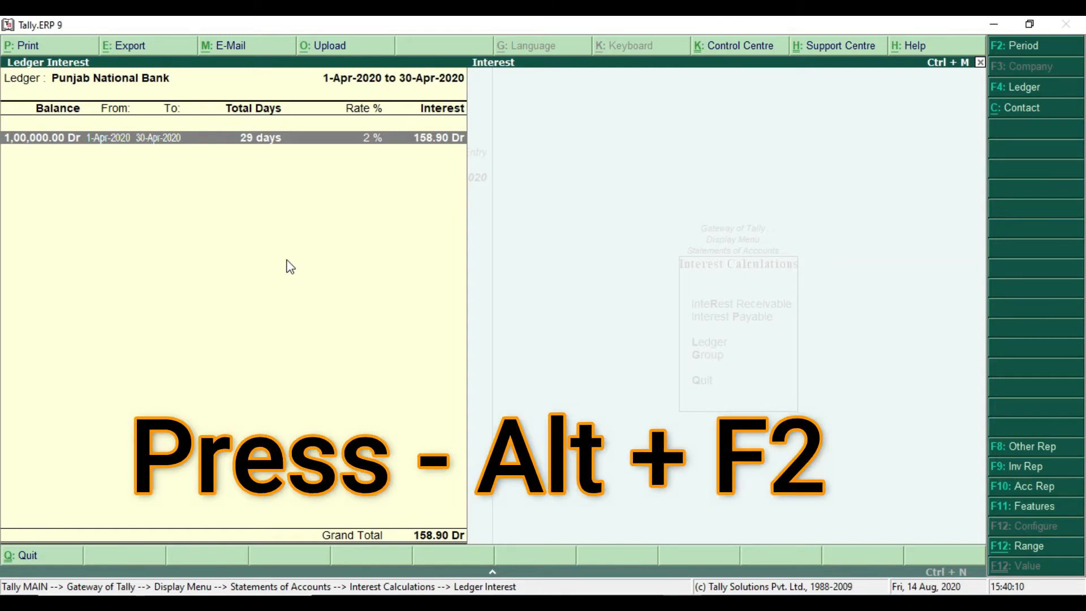
key(alt+F2)
key(Return)
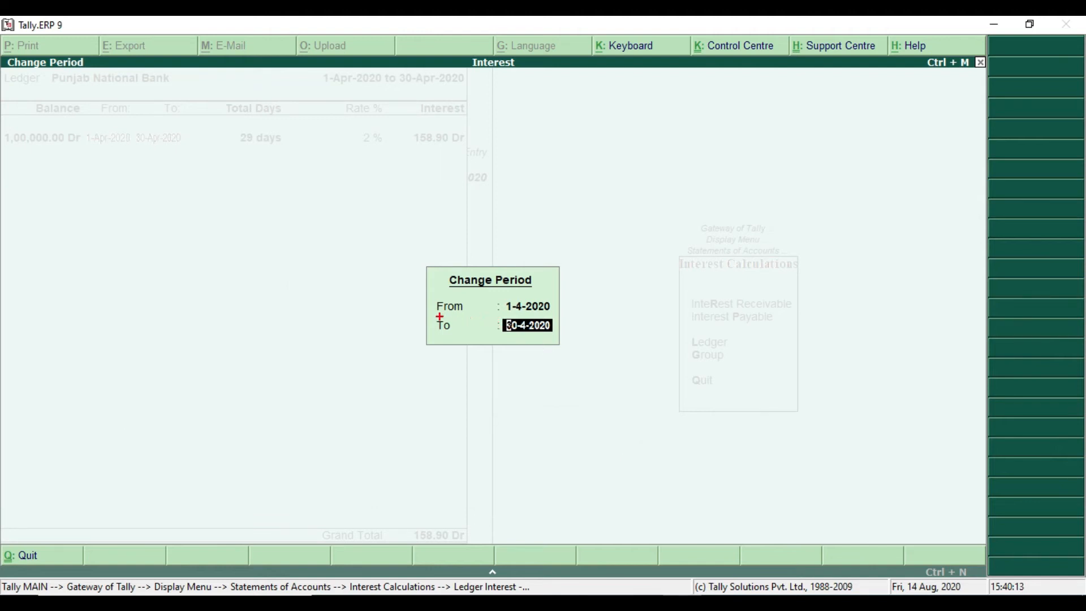
drag(433, 315, 577, 345)
key(Return)
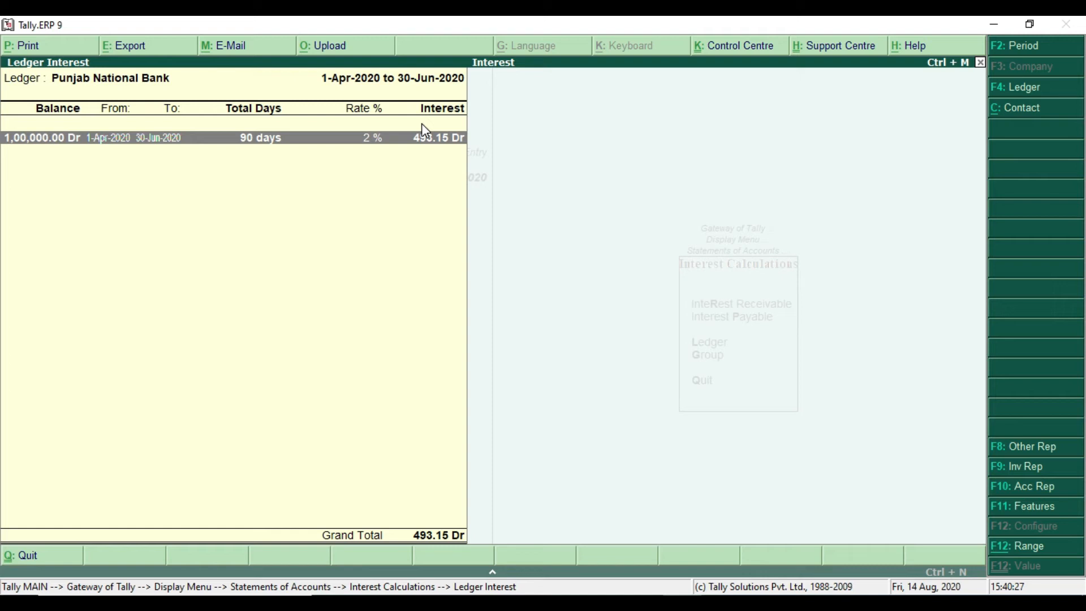
- Examine the period, total days, interest and balance in the ledger interest report, and return to the Gateway of Tally
click(316, 70)
drag(315, 70, 468, 90)
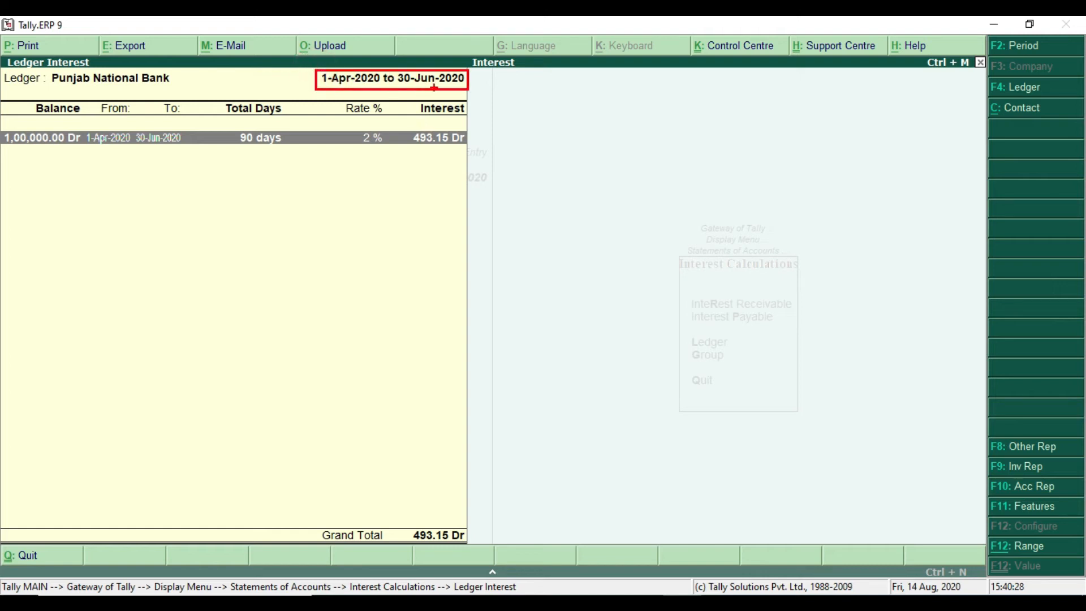
drag(231, 125, 292, 151)
drag(407, 120, 469, 156)
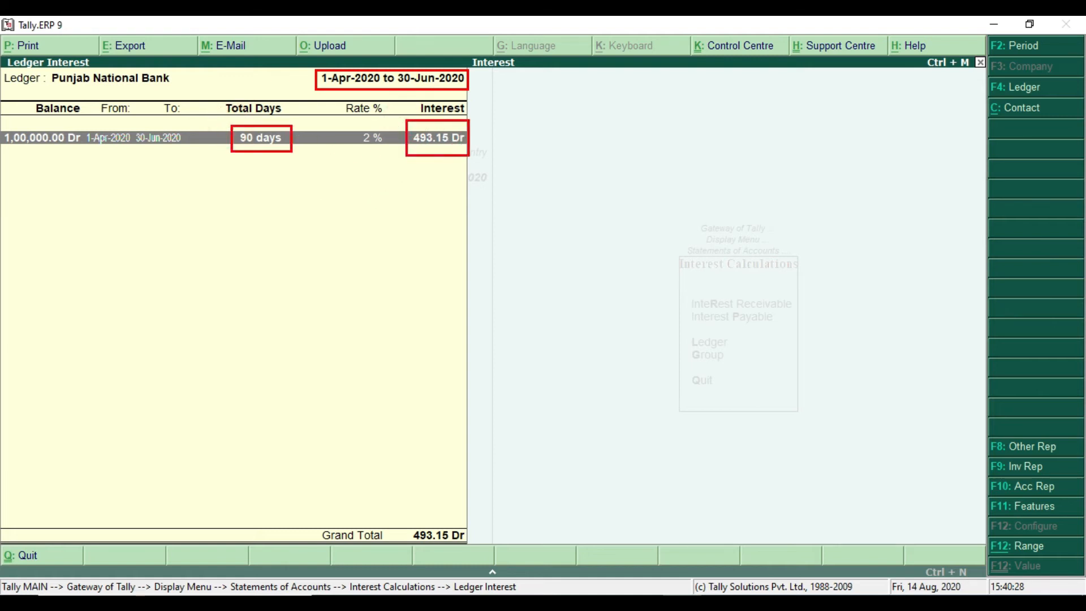
key(Escape)
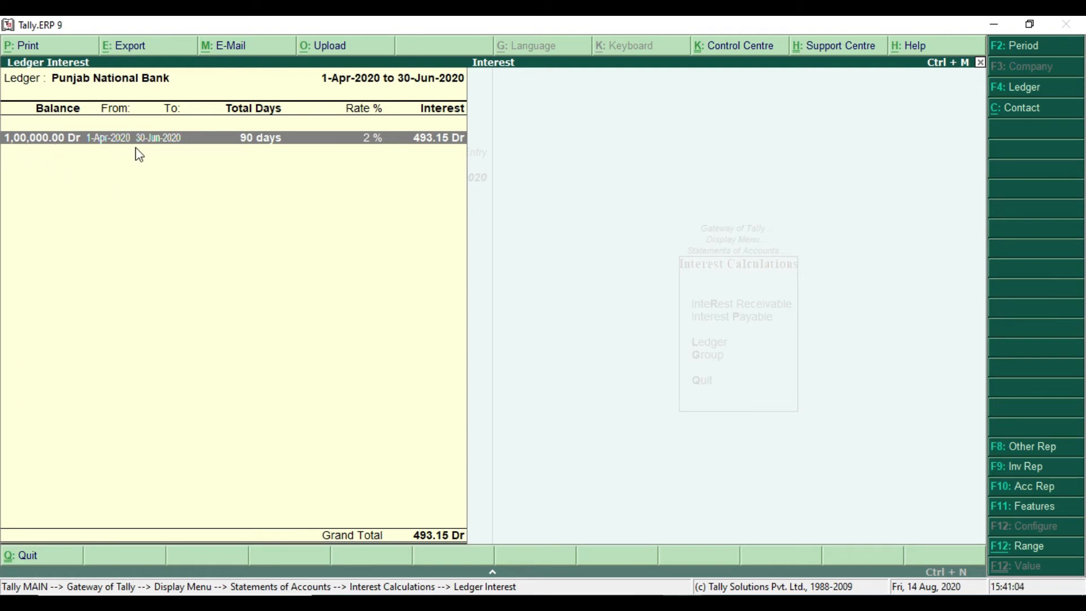
drag(85, 129, 192, 160)
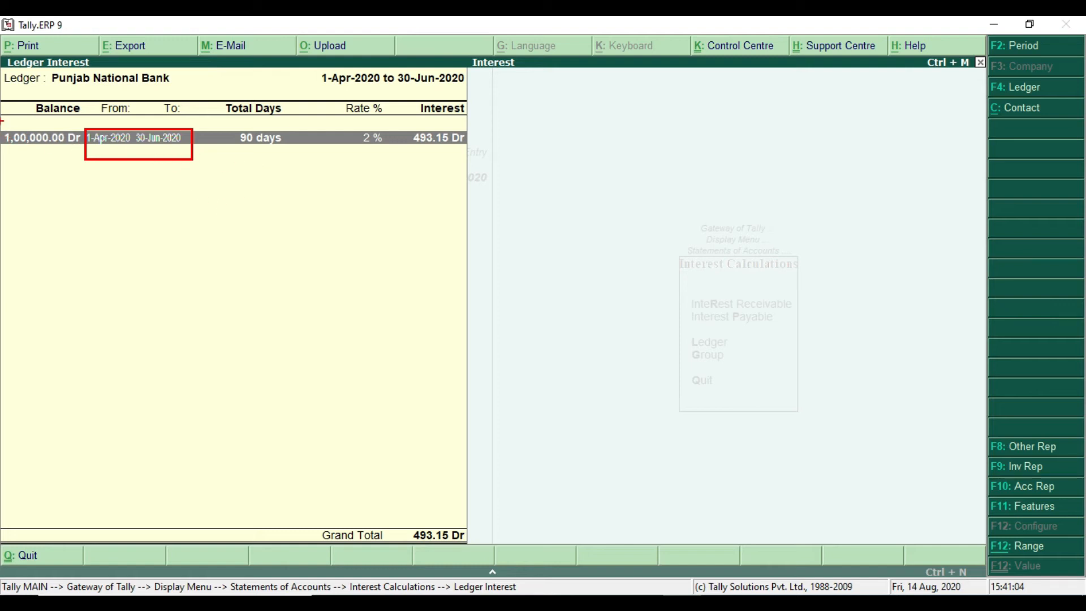
drag(1, 123, 73, 158)
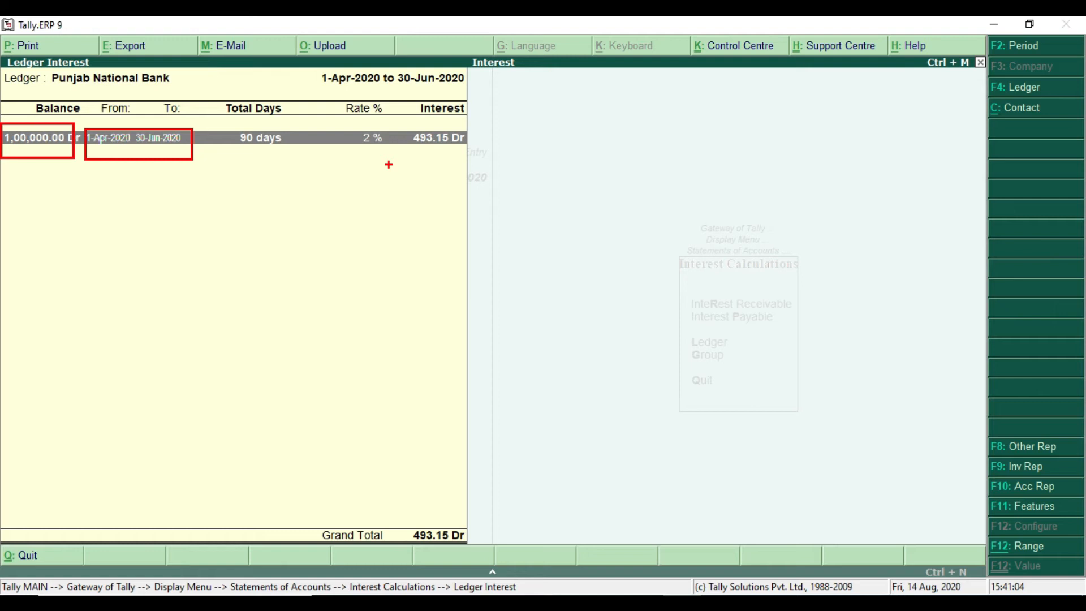
key(Escape)
key(Escape)
key(Escape)
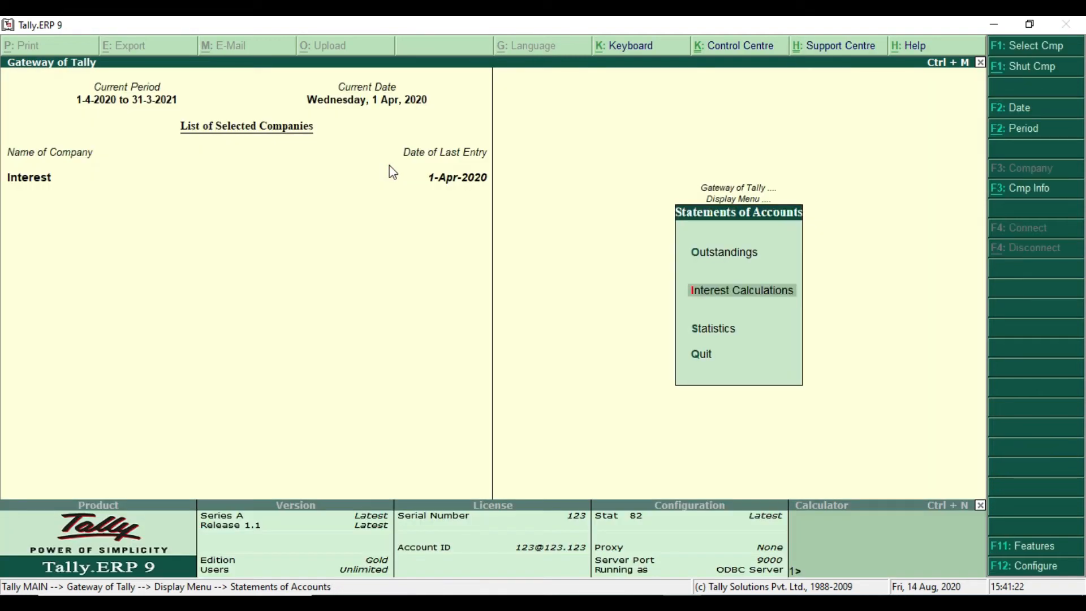
key(Escape)
key(Escape)
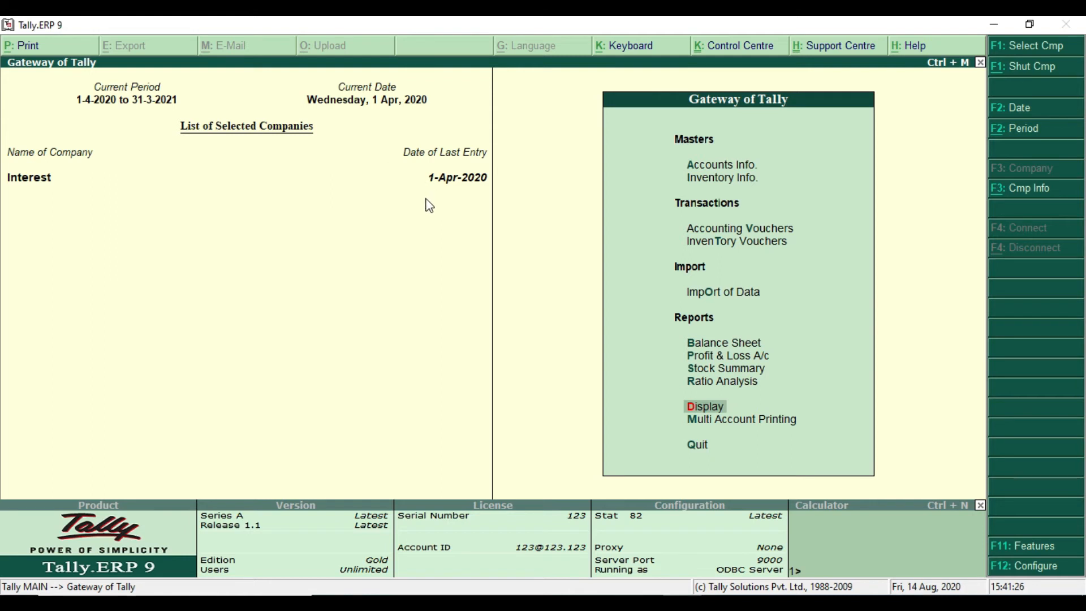
- Read the Interest Calculation PDF's instructions on booking compound interest received and creating the Debit Note voucher class
key(alt+Tab)
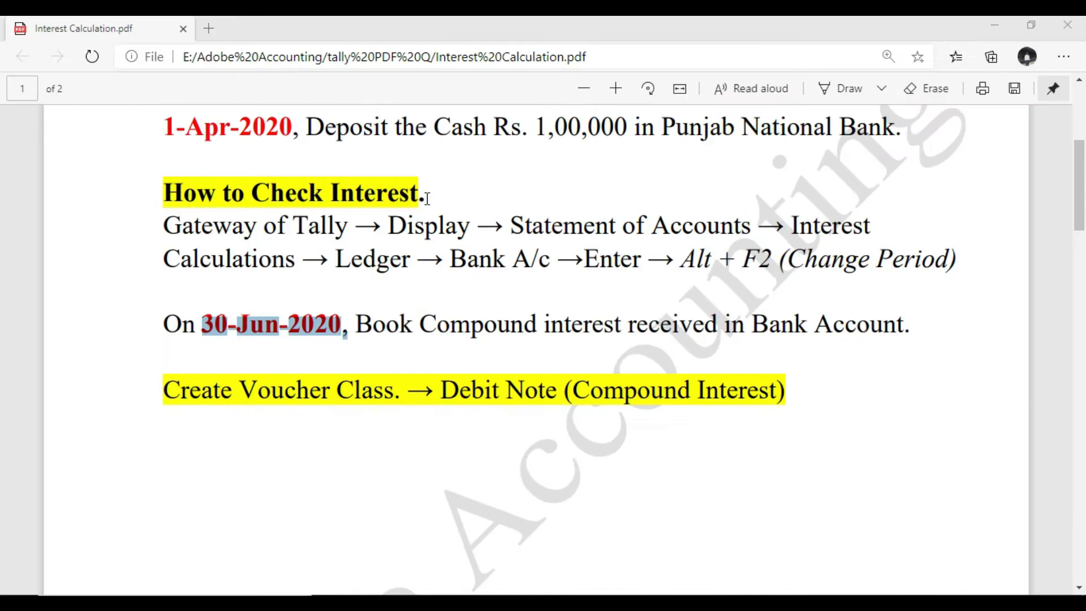
click(427, 329)
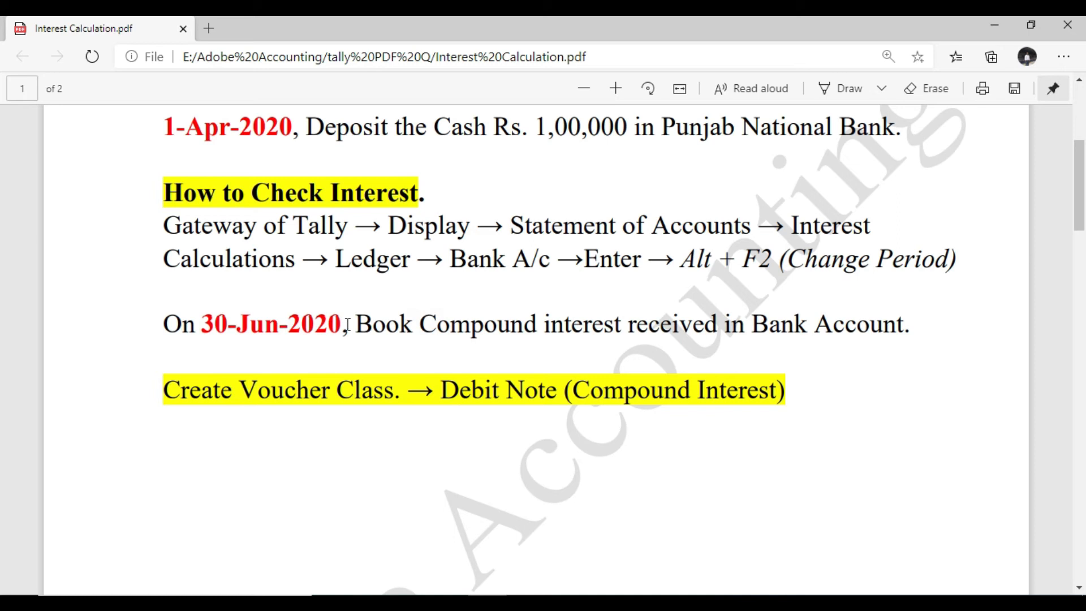
drag(360, 330, 705, 334)
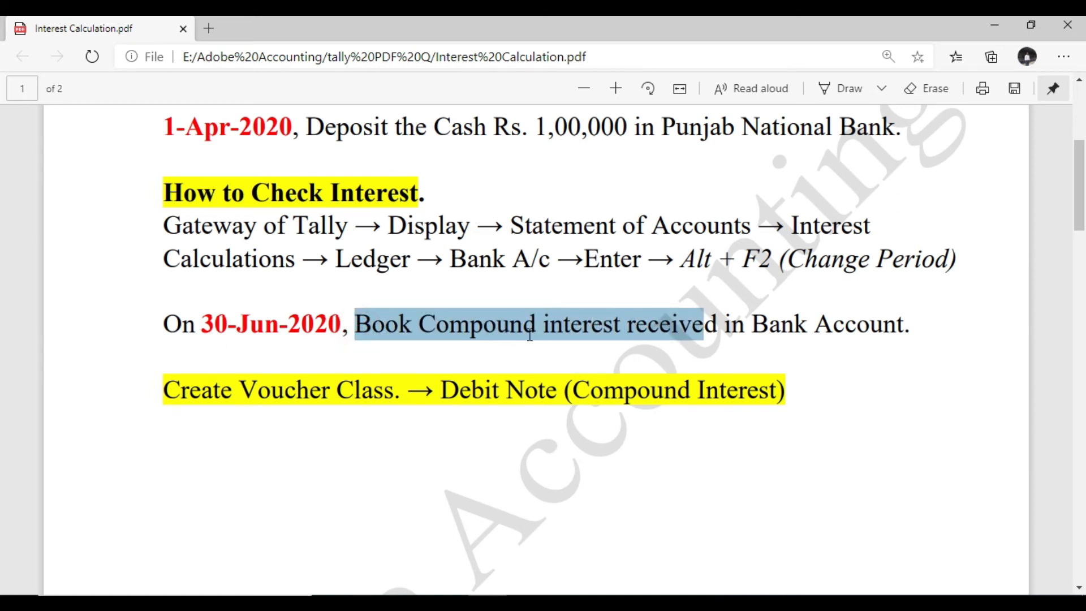
drag(419, 331, 723, 333)
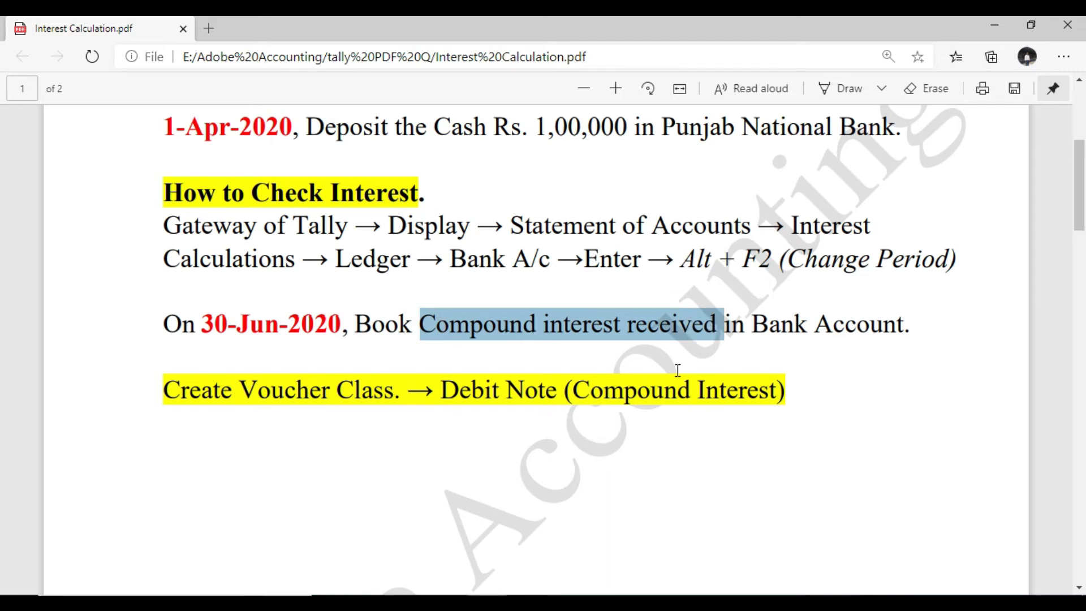
click(221, 403)
drag(164, 396, 773, 394)
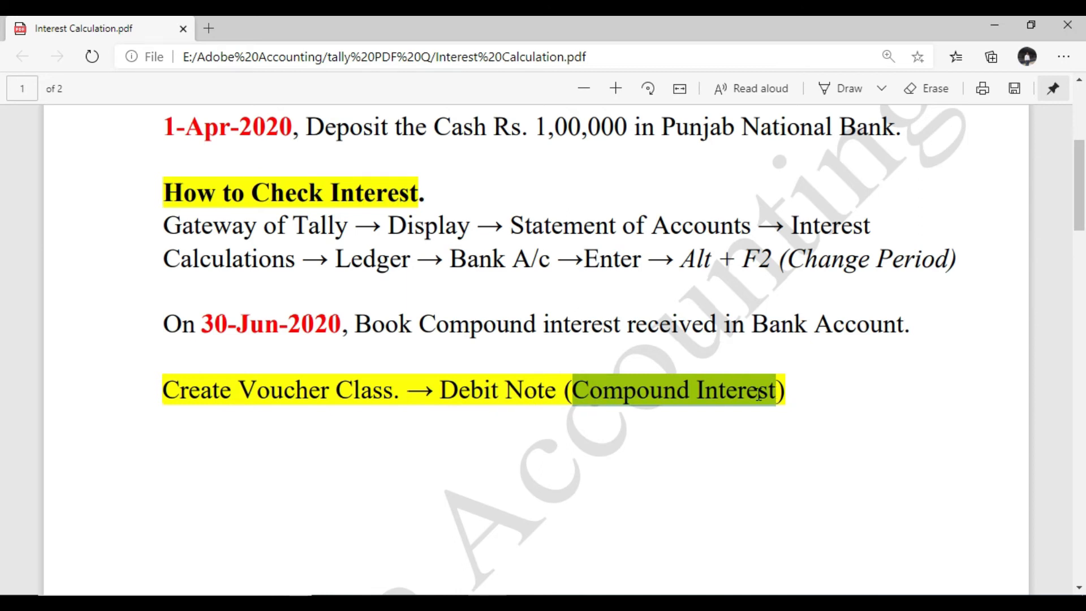
click(730, 392)
drag(474, 393, 728, 403)
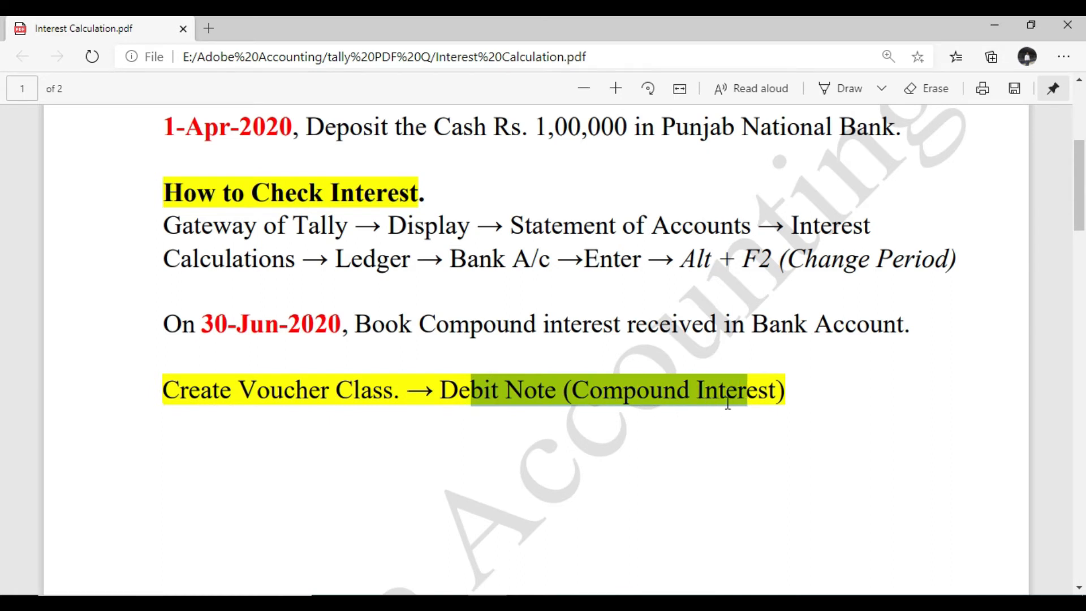
- Switch to Tally.ERP 9 and open the Debit Note voucher type for alteration
key(alt+Tab)
key(Down)
key(Down)
key(Down)
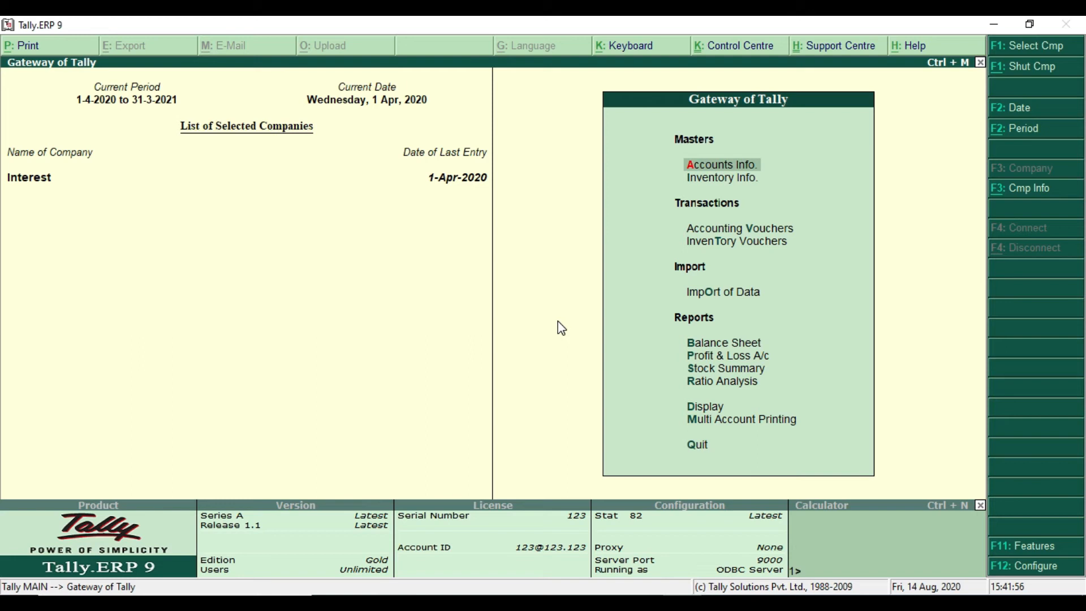
click(793, 170)
key(Down)
key(Down)
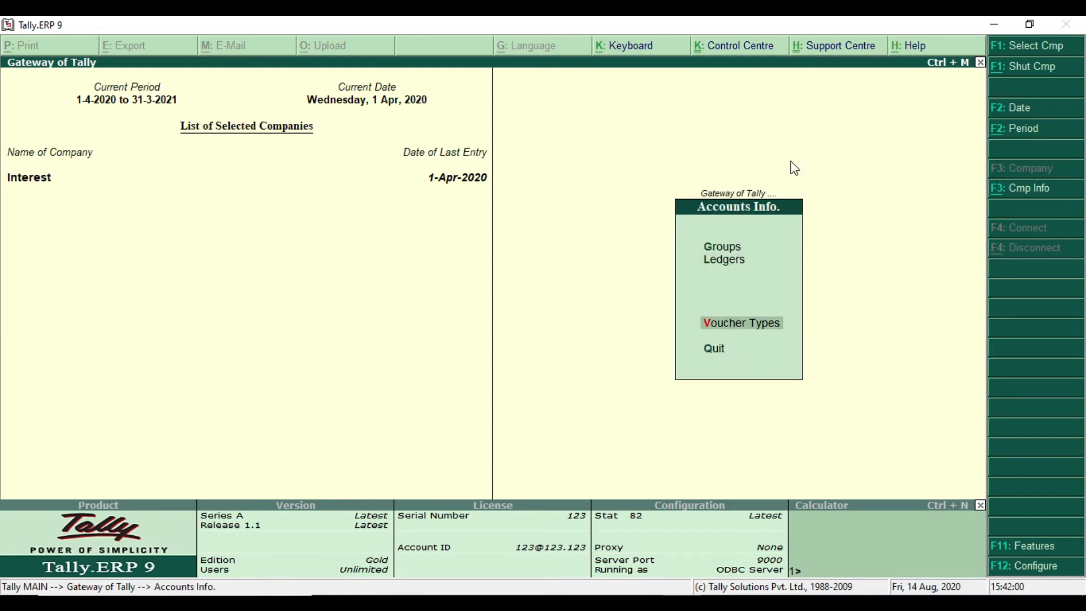
key(Return)
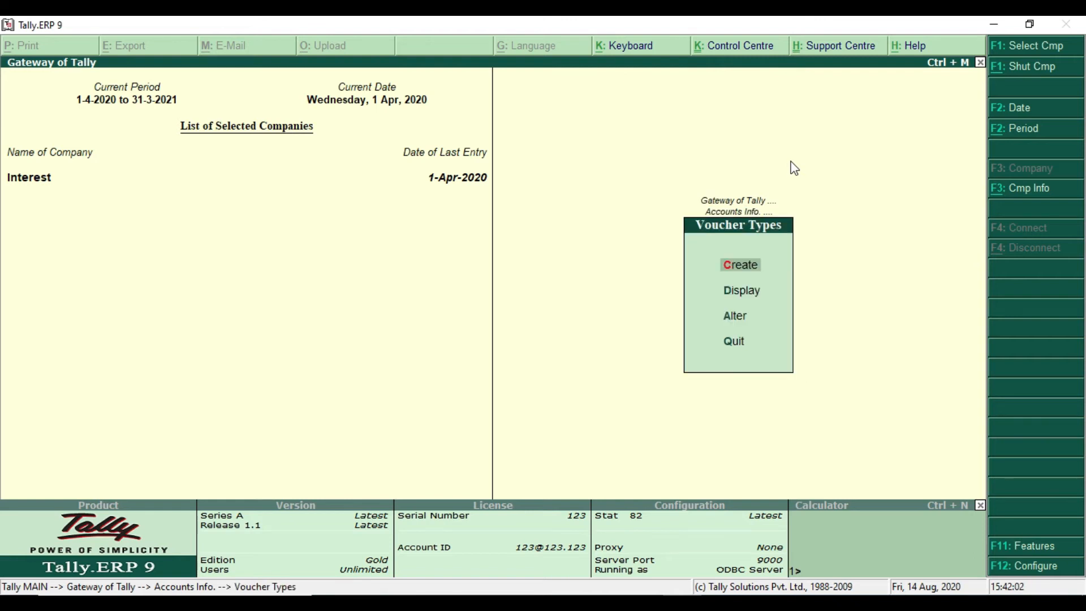
key(Down)
key(Down)
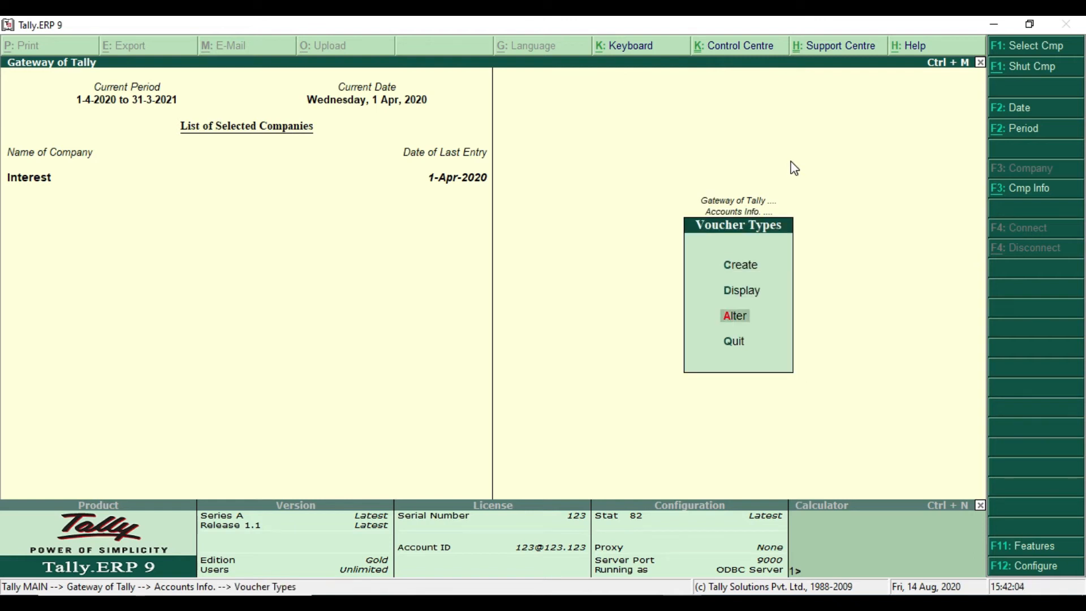
key(Return)
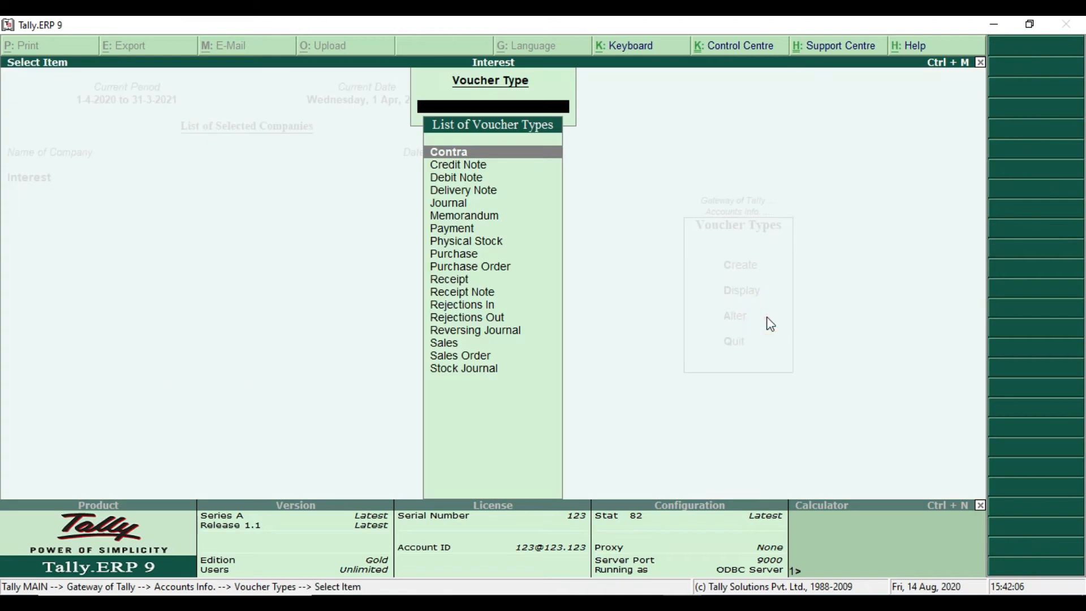
key(Down)
key(Down)
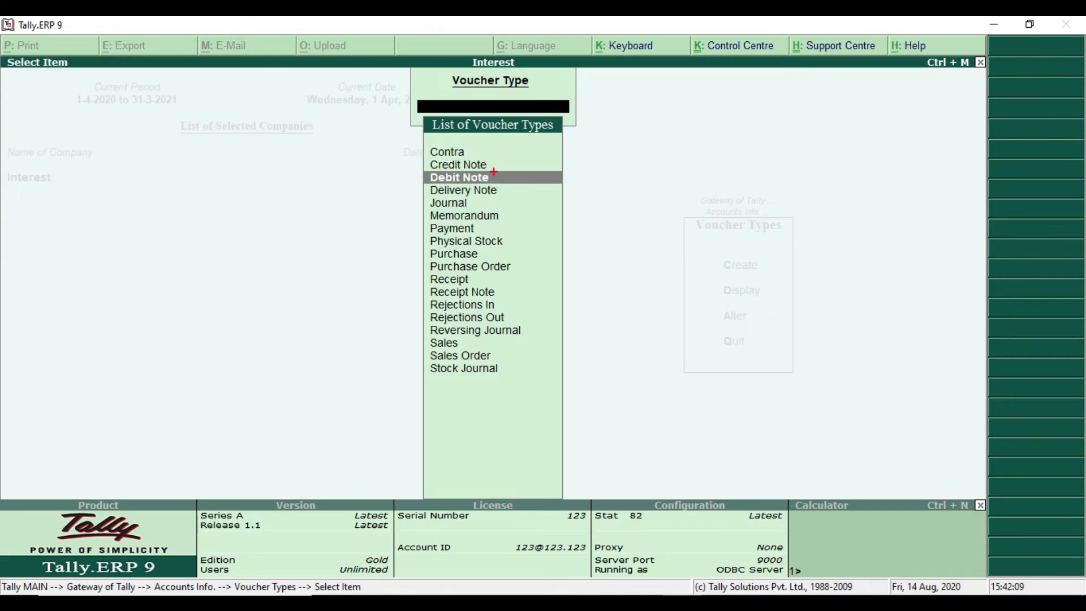
drag(421, 169, 517, 185)
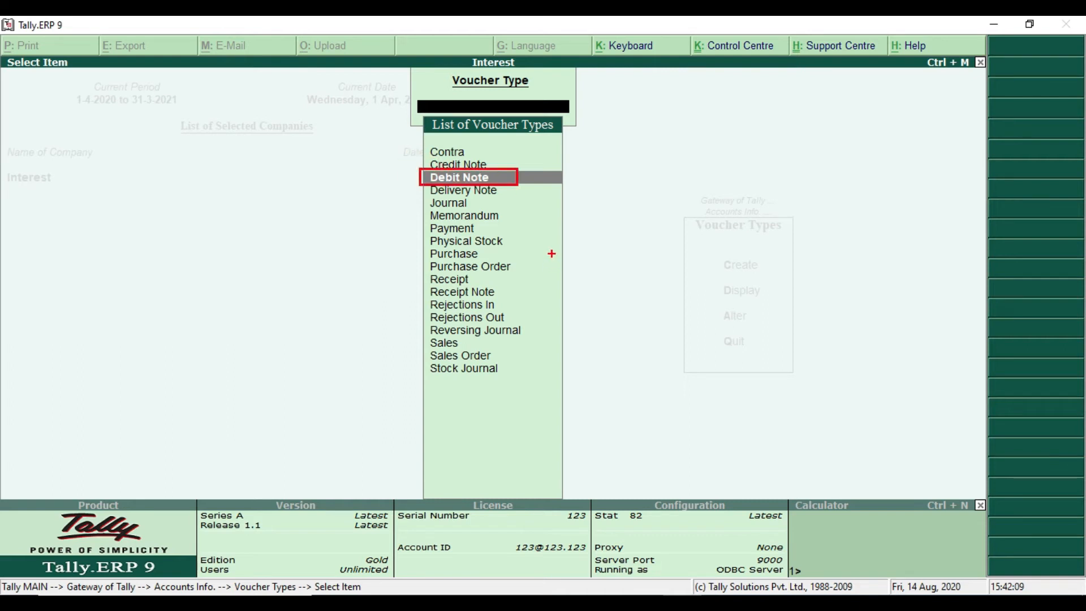
key(Return)
- Add a voucher class named Compound Interest to the Debit Note voucher type
key(Return)
key(Return)
key(Return)
key(Return)
key(Return)
key(Return)
key(Return)
key(Return)
key(Return)
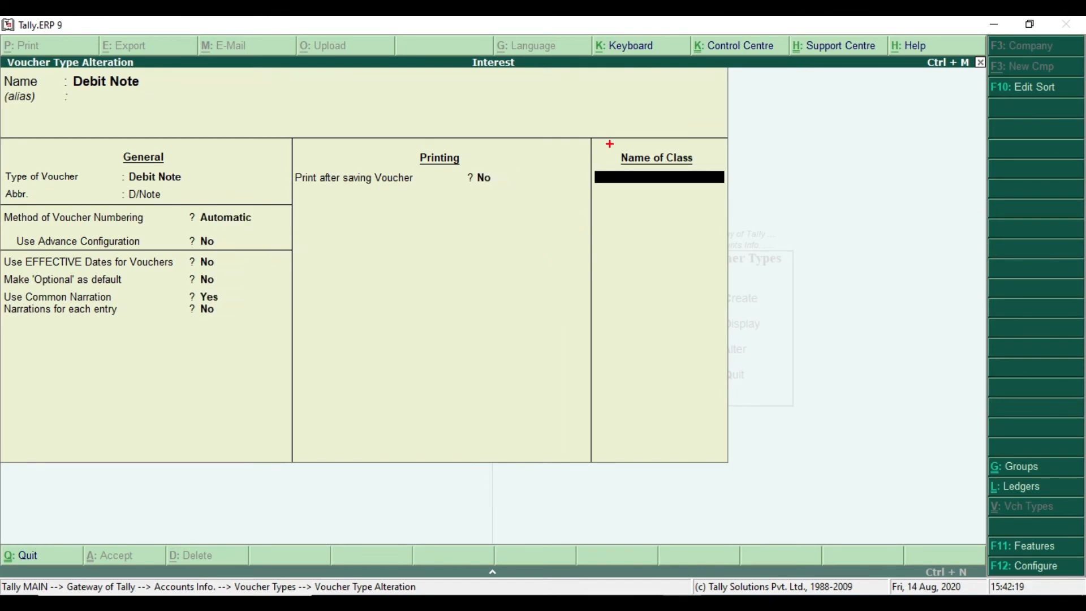
mouse_move(595, 146)
mouse_down()
mouse_move(689, 194)
mouse_move(729, 196)
mouse_up()
text(pu)
key(BackSpace)
text(ound Interest)
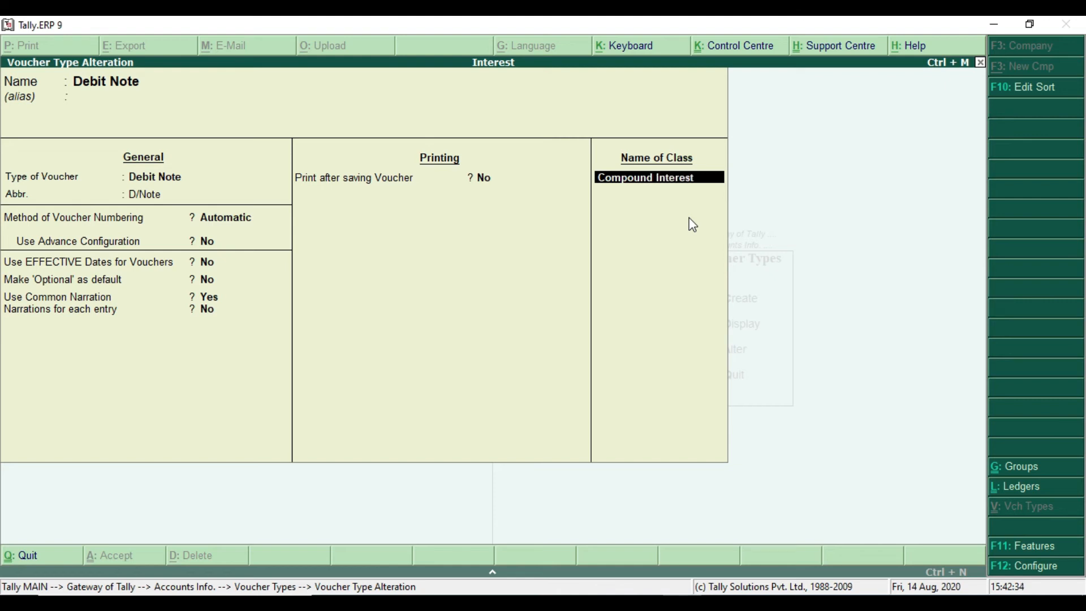
key(Return)
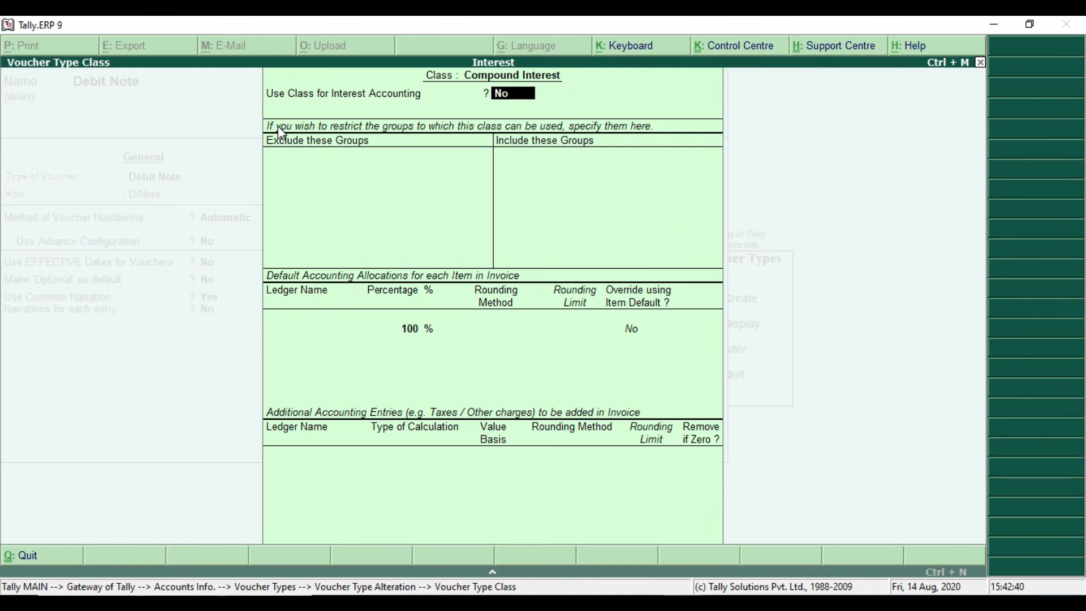
- Set the Compound Interest class to be used for interest accounting and save the Debit Note voucher type, returning to the Gateway of Tally
mouse_move(261, 87)
mouse_down()
mouse_move(484, 113)
mouse_move(552, 110)
mouse_up()
text(y)
key(Return)
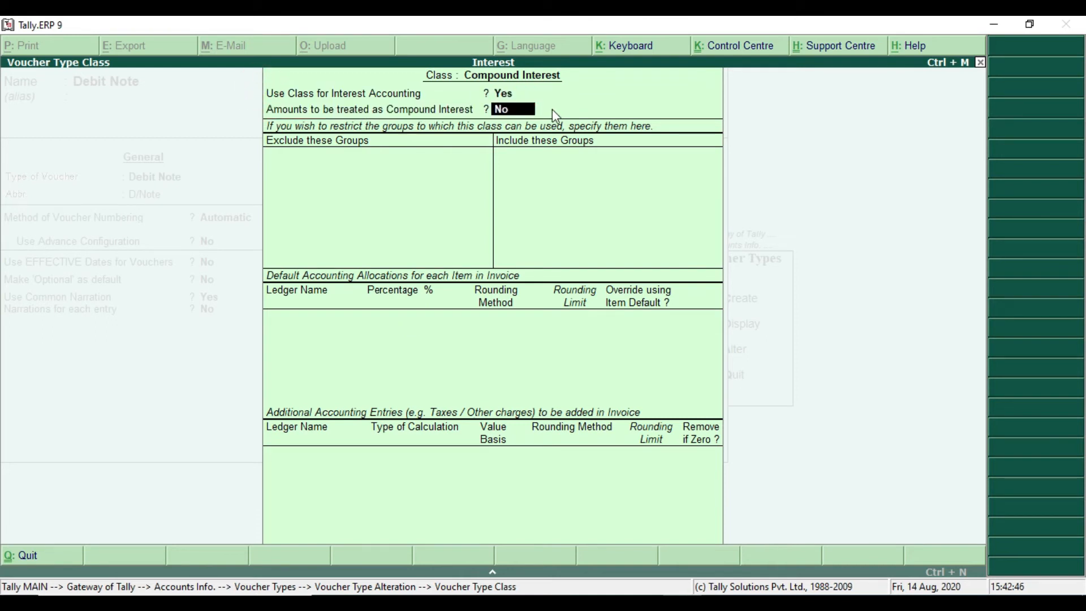
key(Return)
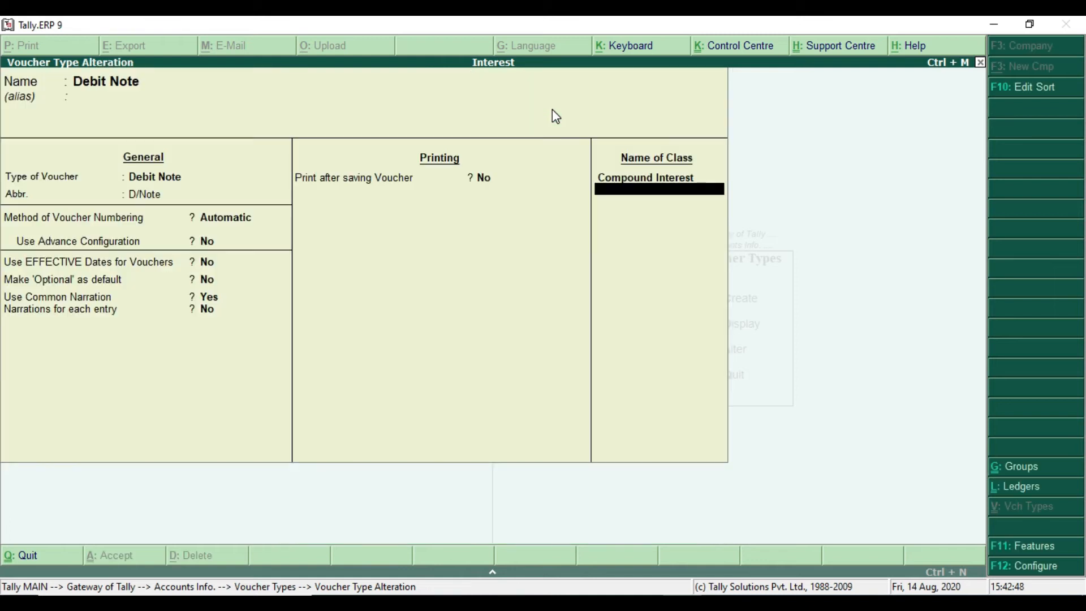
key(Return)
key(y)
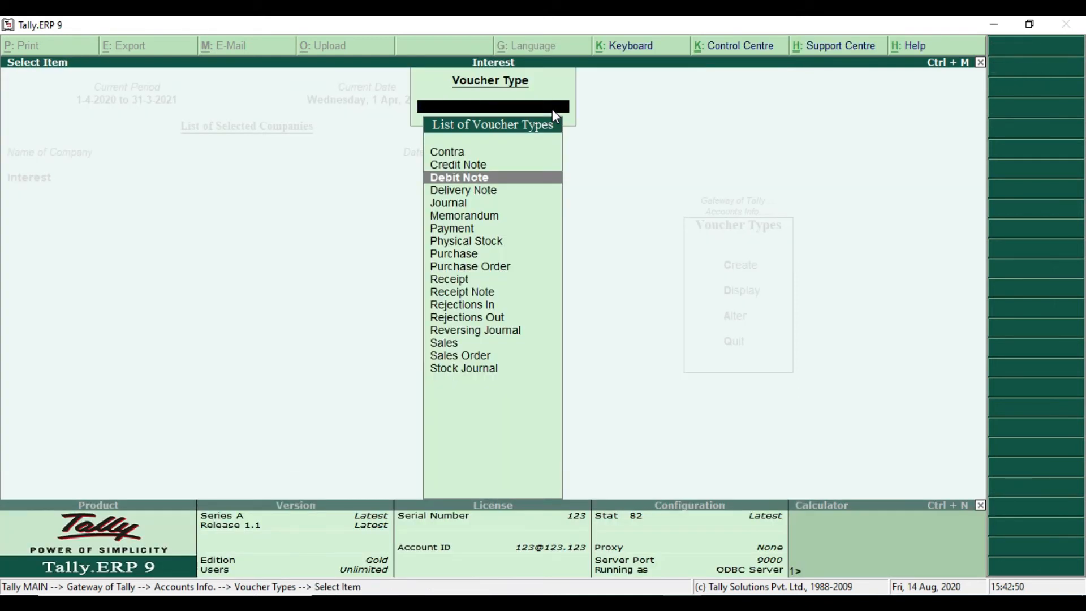
key(Escape)
key(Escape)
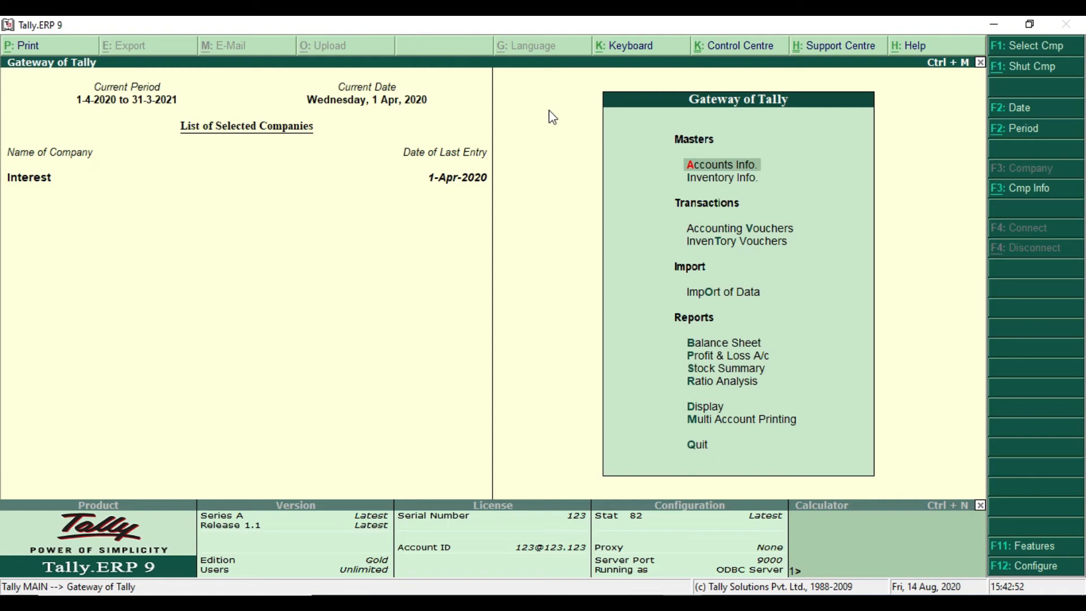
- Check the booking date in the Interest Calculation PDF and start an accounting voucher in Tally.ERP 9 dated 30-6-2020
key(alt+Tab)
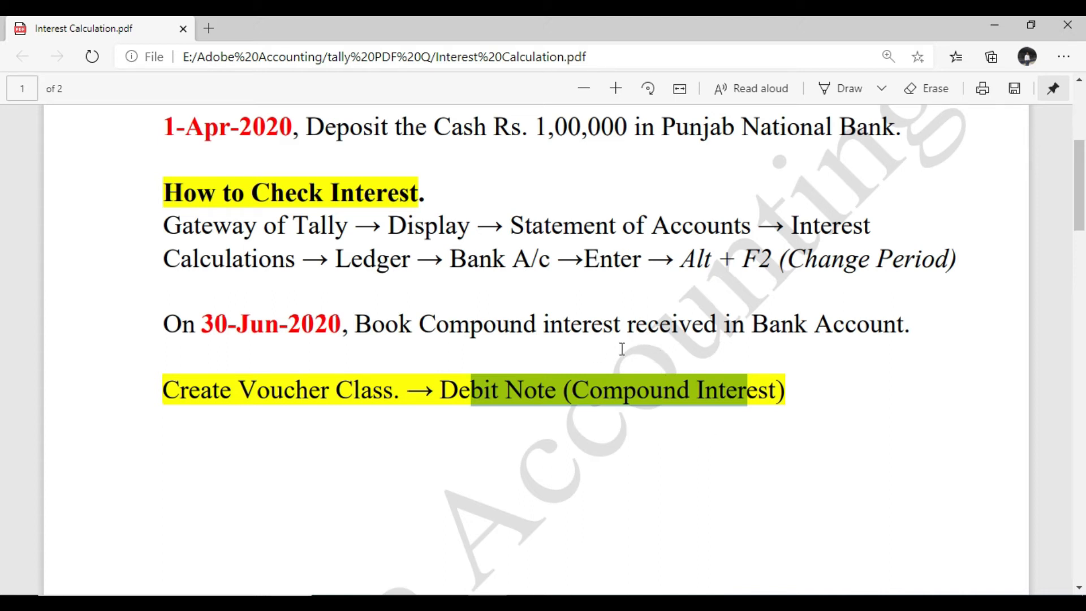
key(alt+Tab)
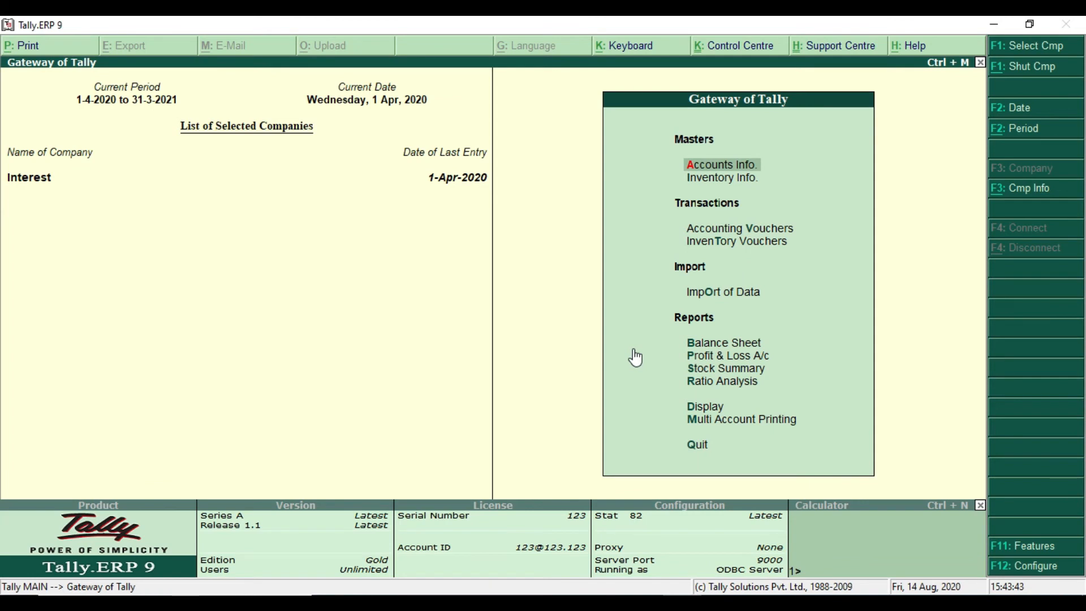
key(Down)
key(Down)
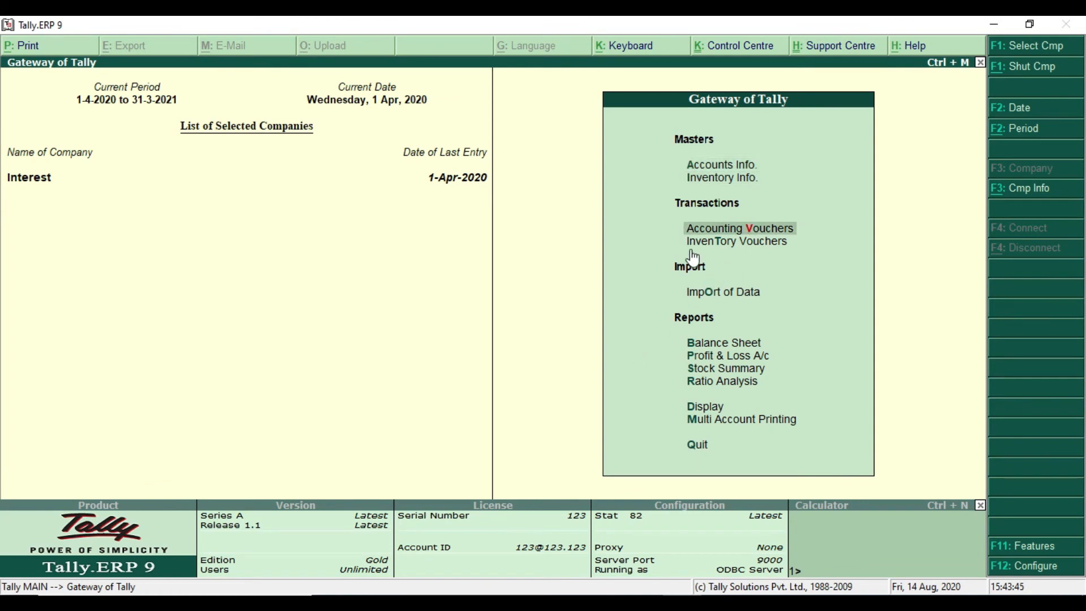
click(811, 234)
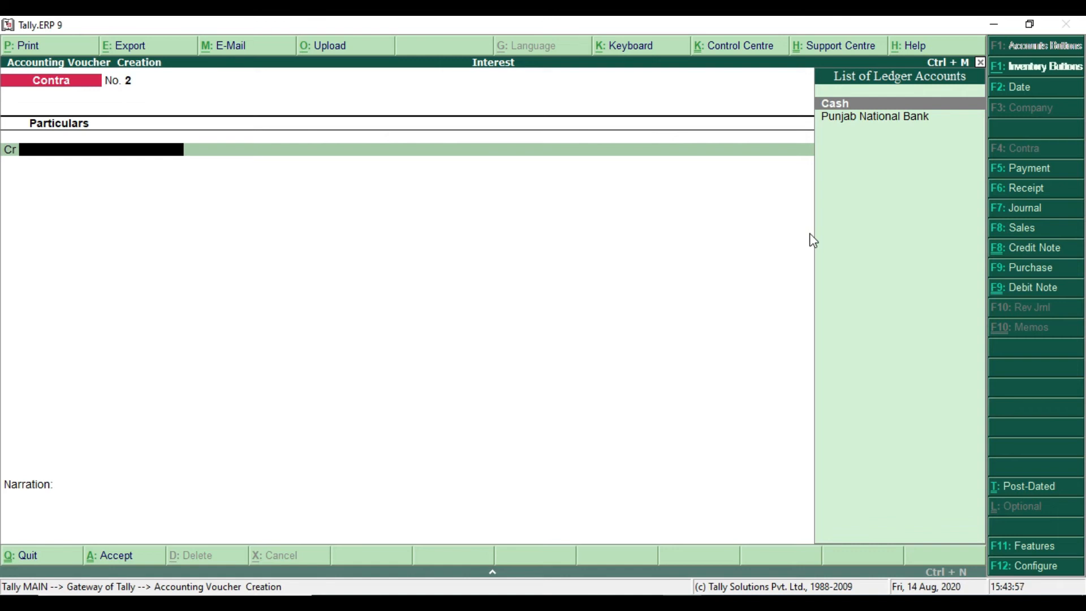
key(F2)
text(30.6)
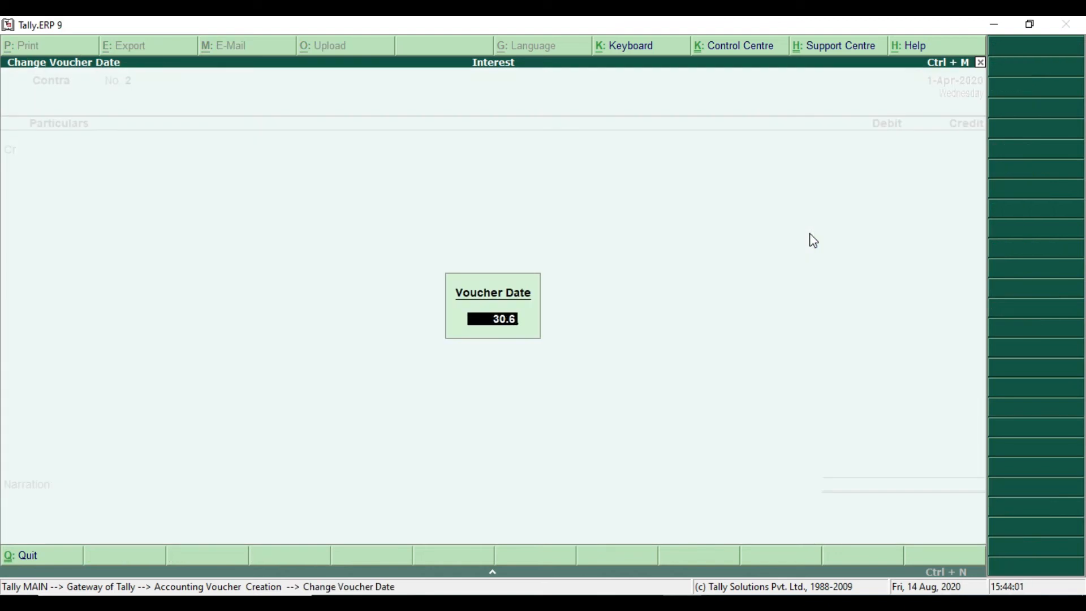
key(Return)
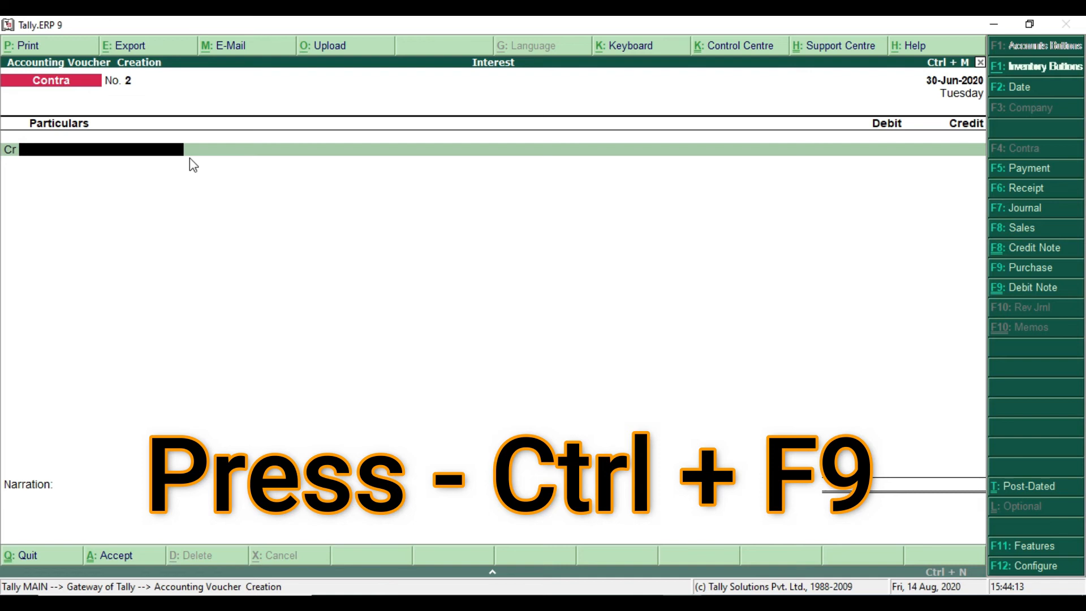
- Change the voucher to a Debit Note using the Compound Interest voucher class
key(ctrl+F9)
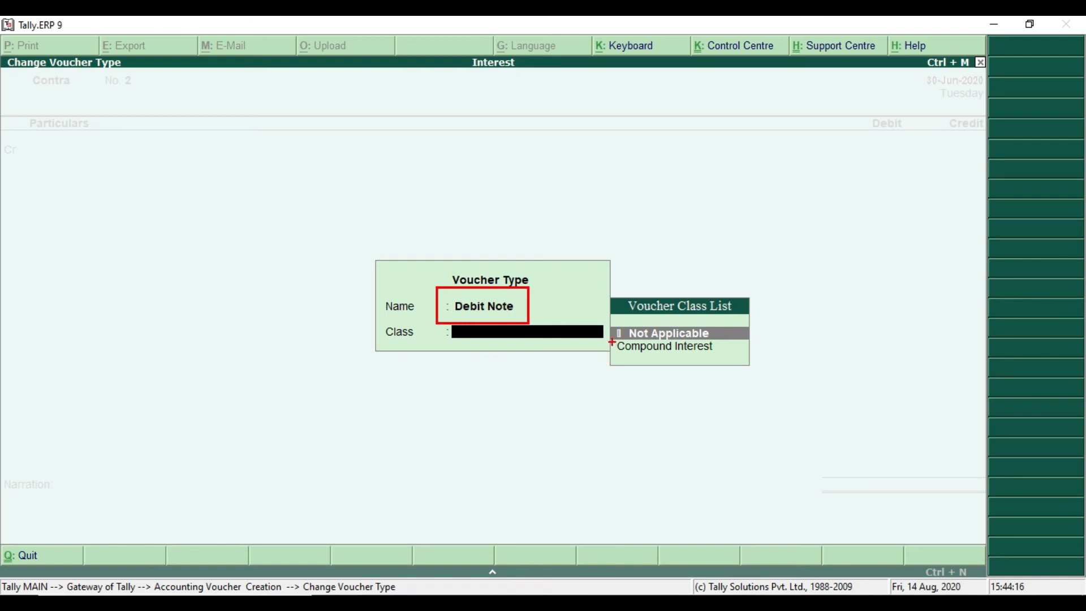
click(731, 347)
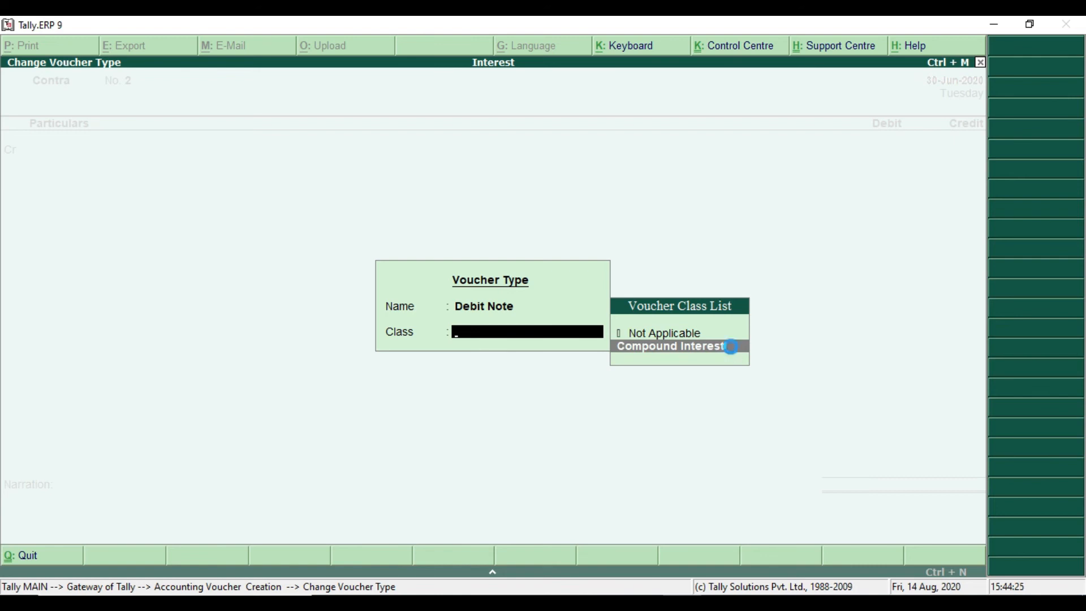
click(730, 347)
key(Return)
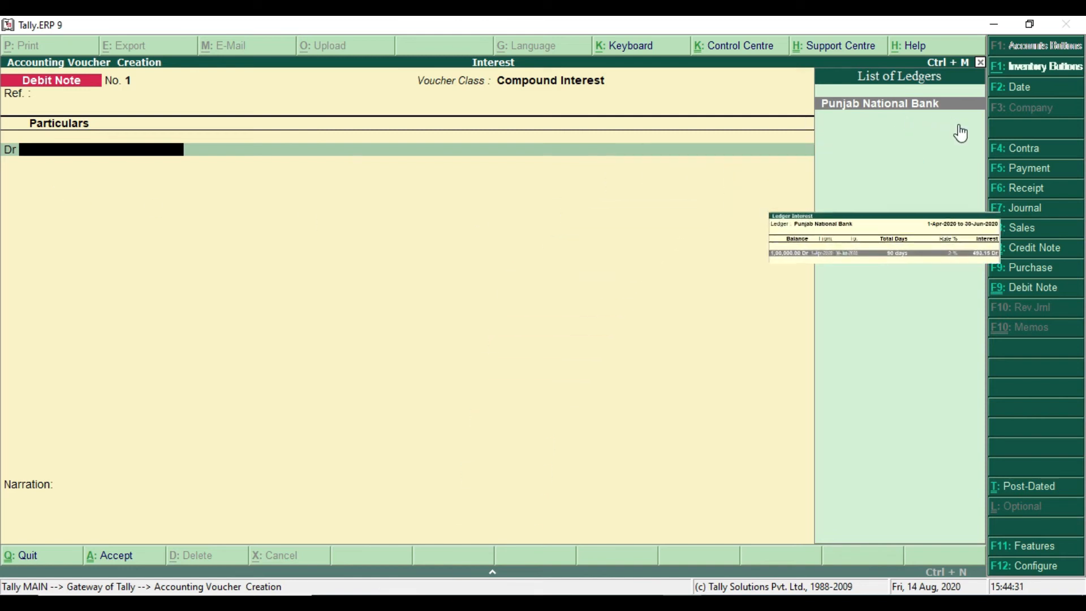
- Debit Punjab National Bank with the interest amount of 493.15 in the Debit Note
key(Return)
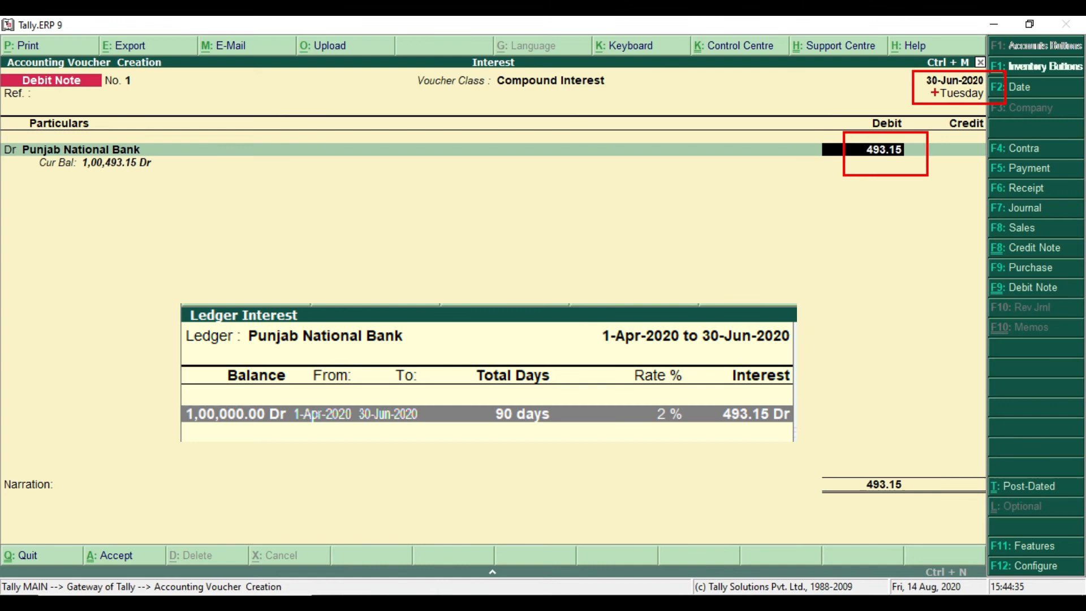
key(Return)
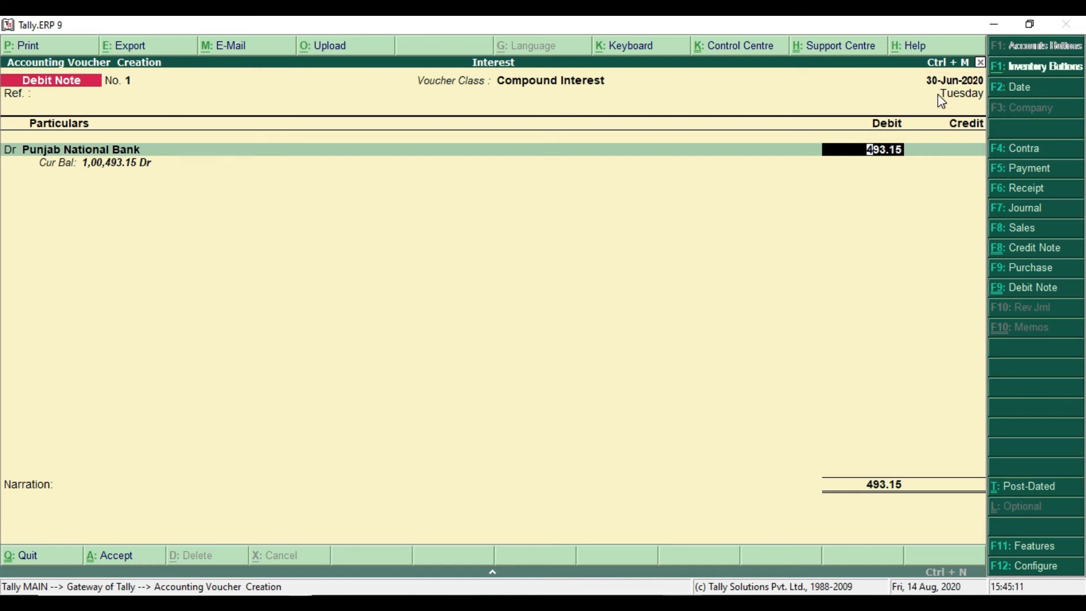
key(Return)
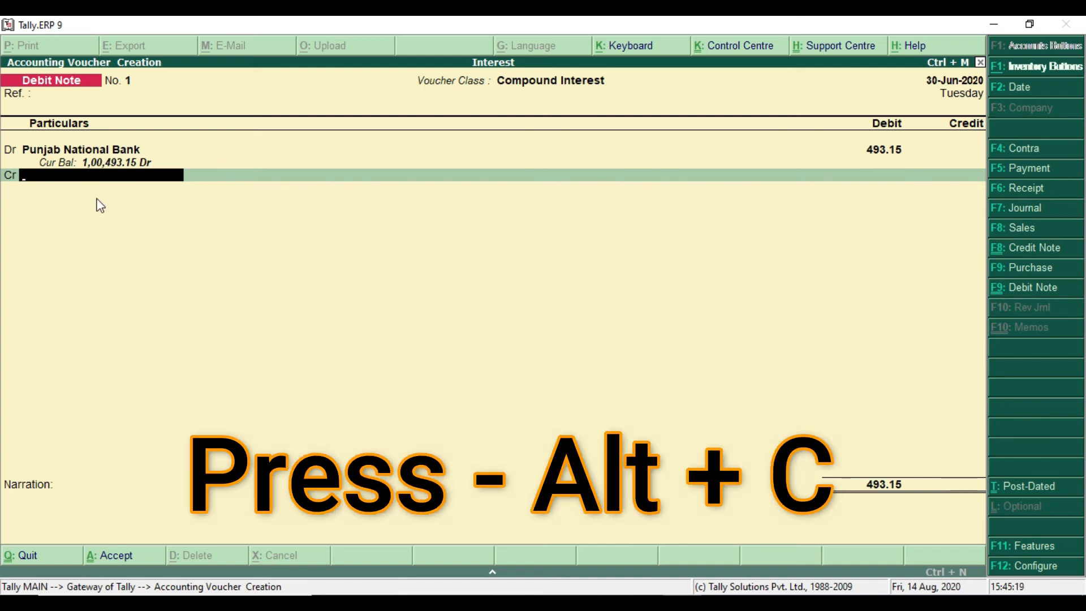
- Create a ledger named Interest Received from the Debit Note's credit line
key(alt+c)
text(Inteer)
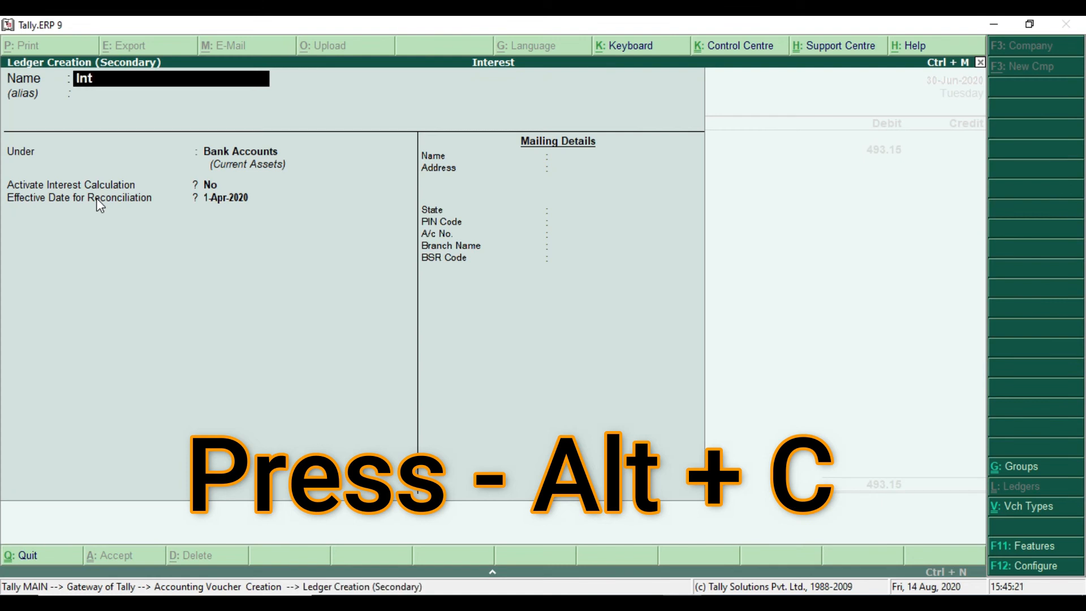
key(BackSpace)
key(BackSpace)
text(res)
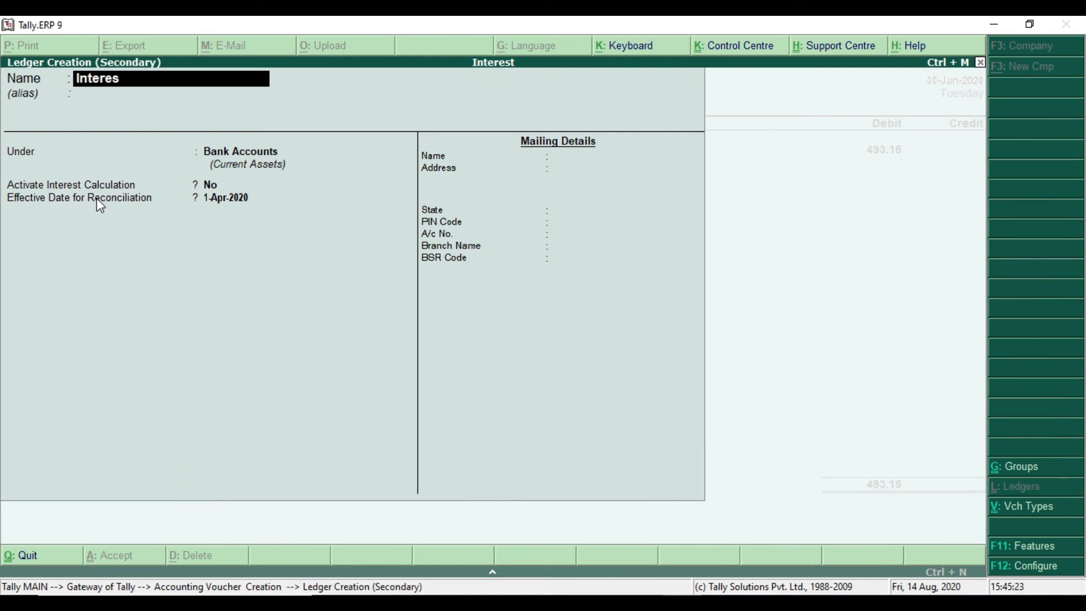
text(t Receive)
key(BackSpace)
key(BackSpace)
text(ved)
- Place the Interest Received ledger under Indirect Incomes and save it
key(Return)
key(Return)
text(I)
key(Down)
key(Down)
key(Down)
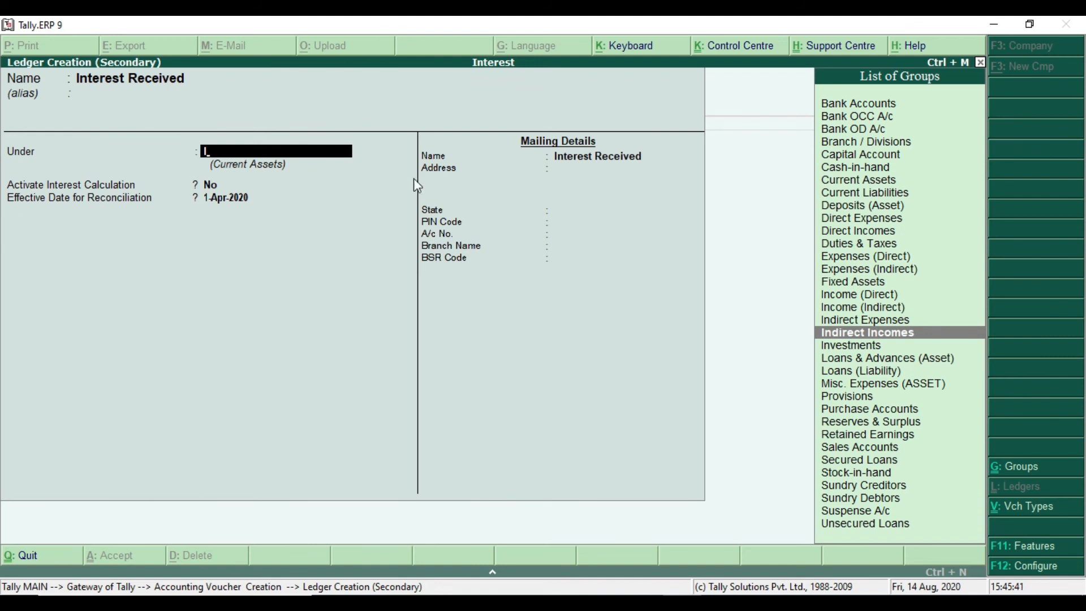
drag(812, 325, 941, 343)
key(Return)
key(Return)
key(Return)
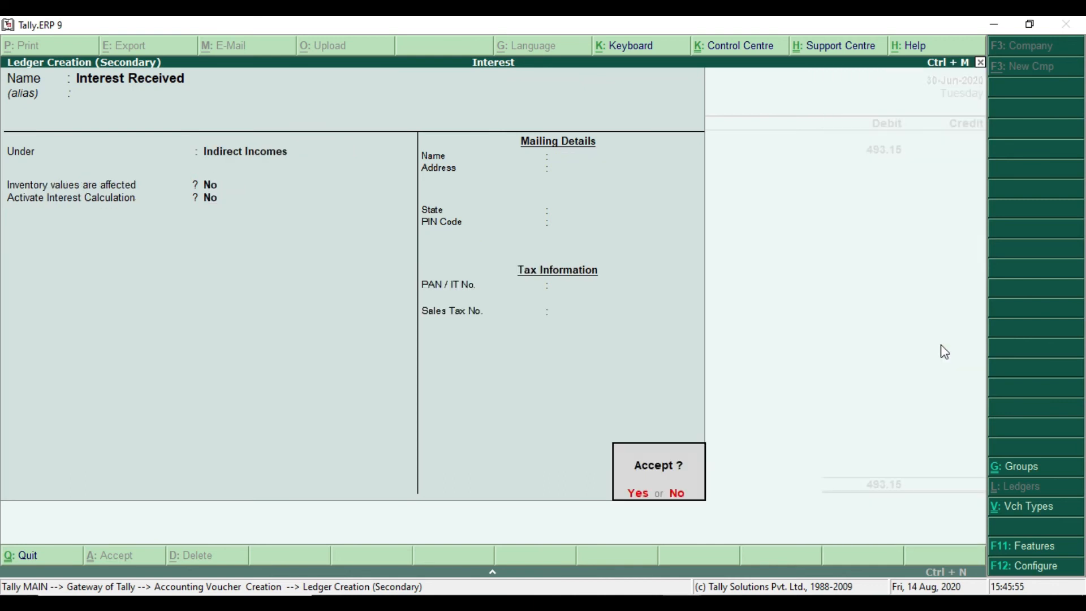
key(Return)
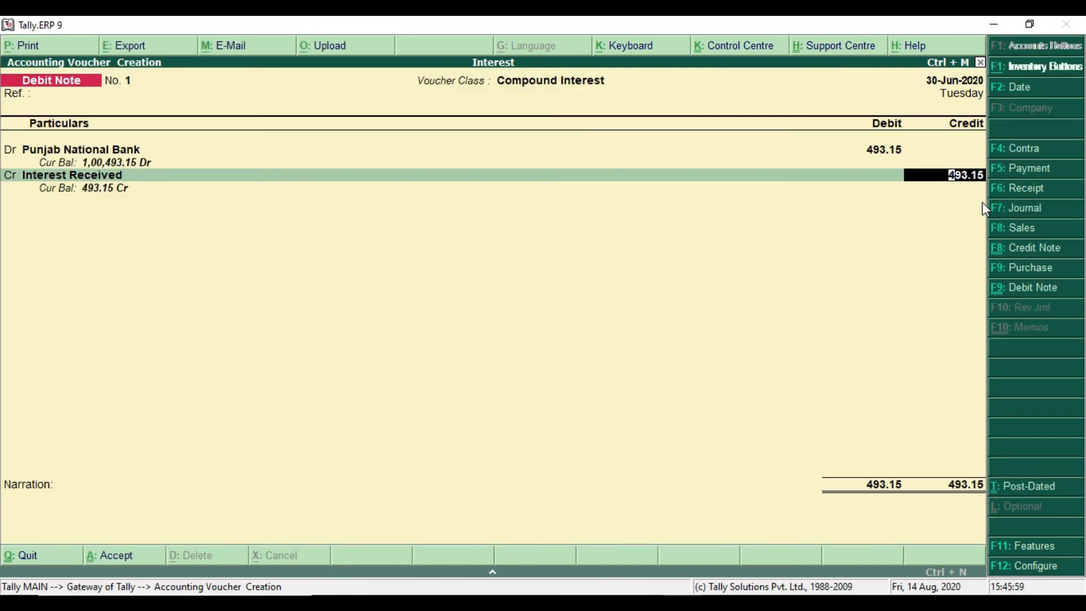
- Credit Interest Received with 493.15, save the Debit Note voucher without a narration, and return to the Gateway of Tally
key(Return)
key(Return)
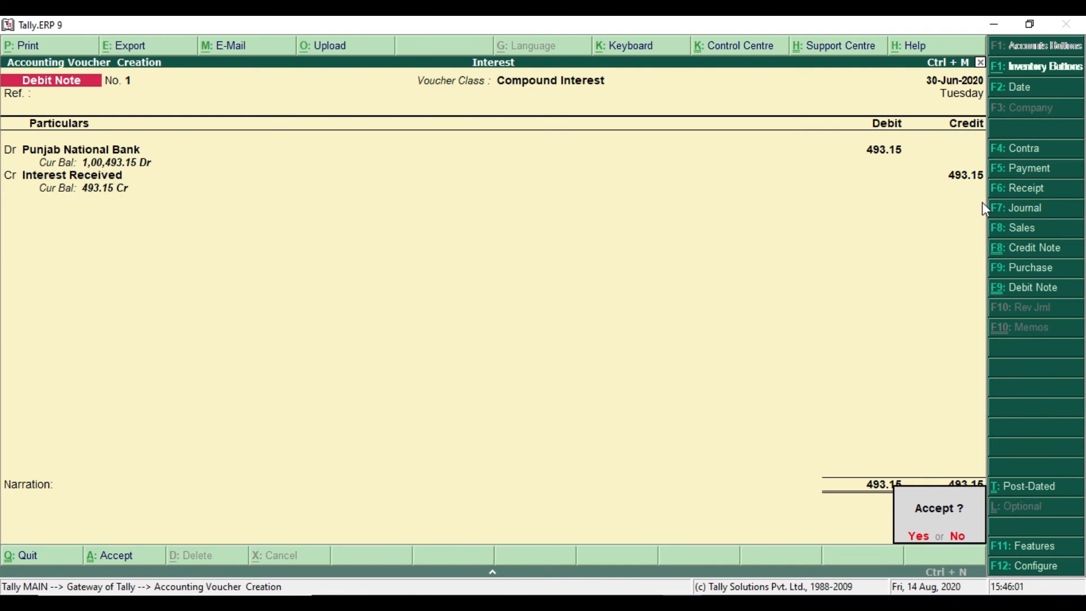
key(Return)
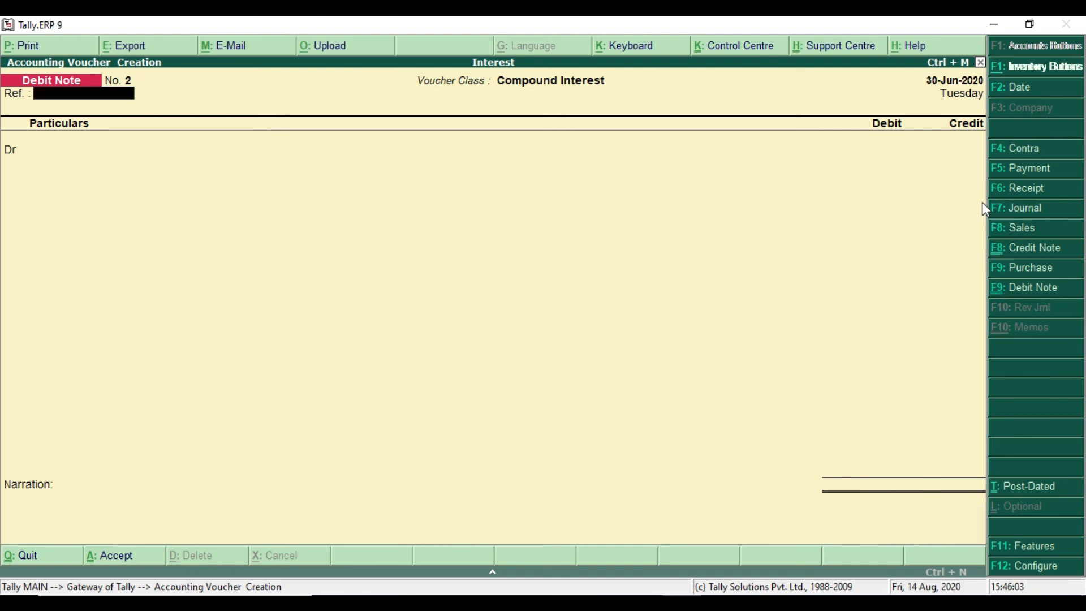
key(Escape)
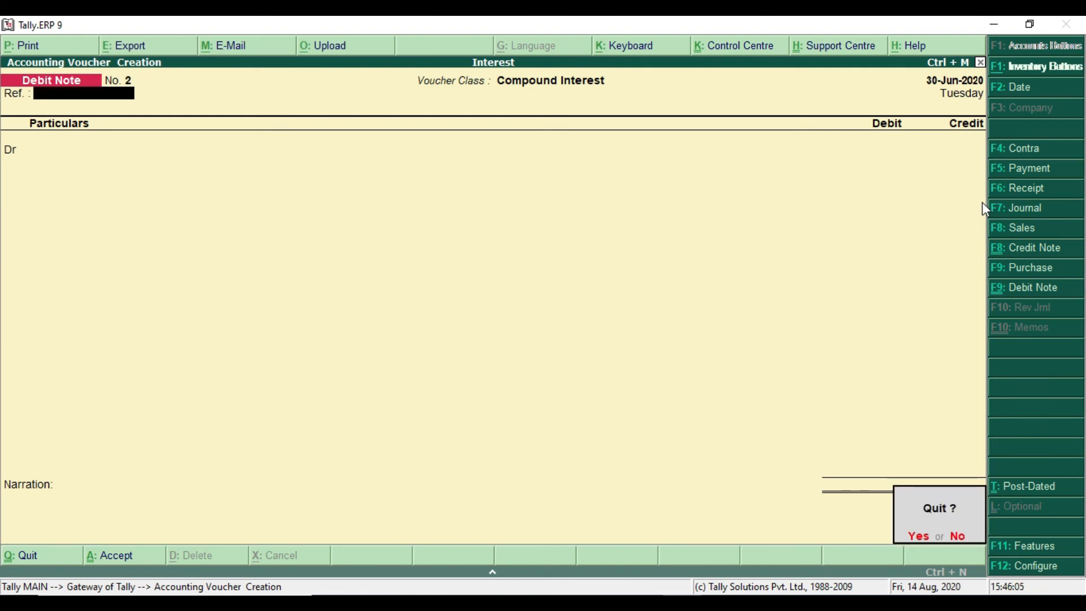
key(Return)
key(Escape)
key(Escape)
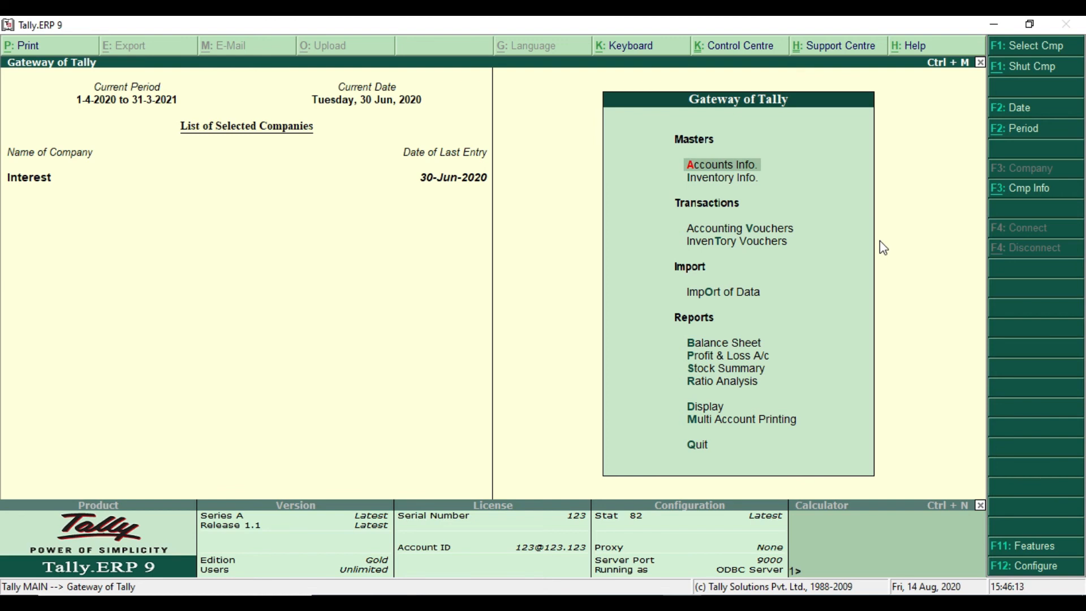
- Switch to Interest Calculation.pdf to check the path for viewing interest, and return to Tally.ERP 9 with the Display entry selected
key(Down)
key(Down)
key(Down)
key(Down)
key(Down)
key(Down)
key(Down)
key(Down)
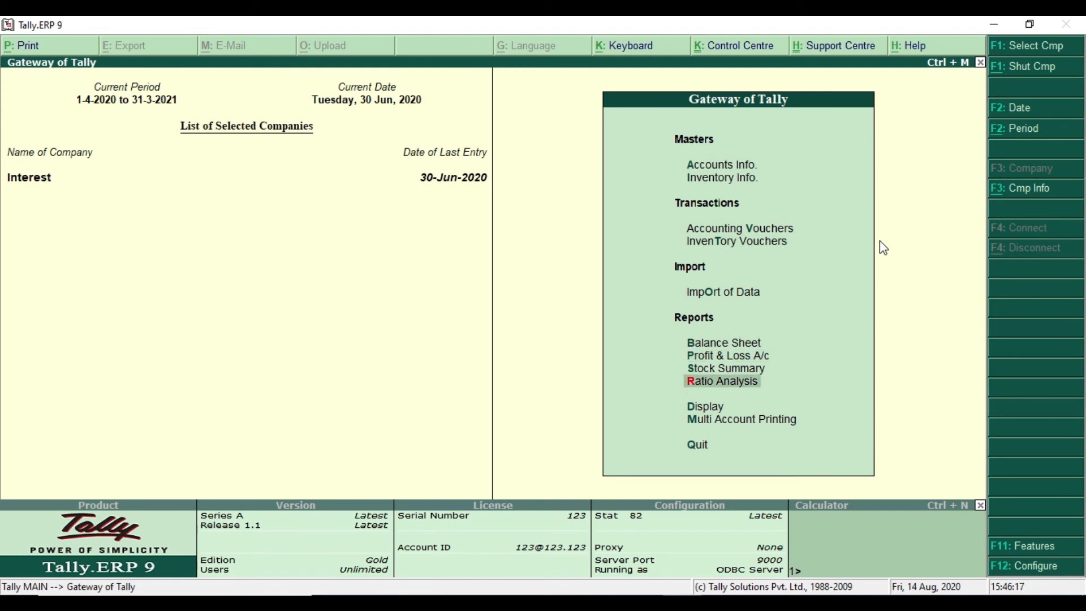
key(Down)
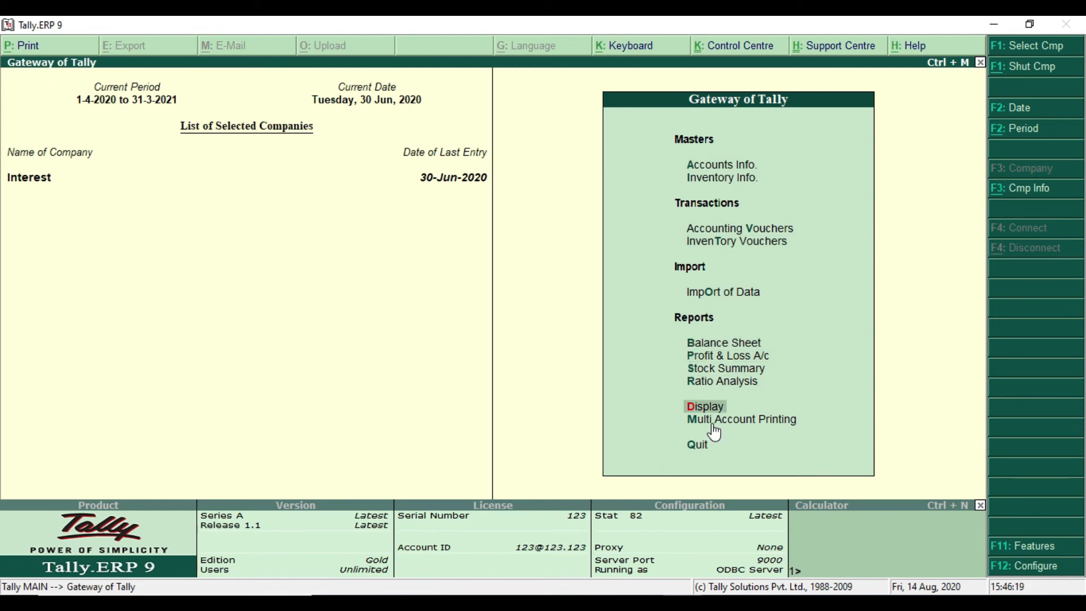
key(alt+Tab)
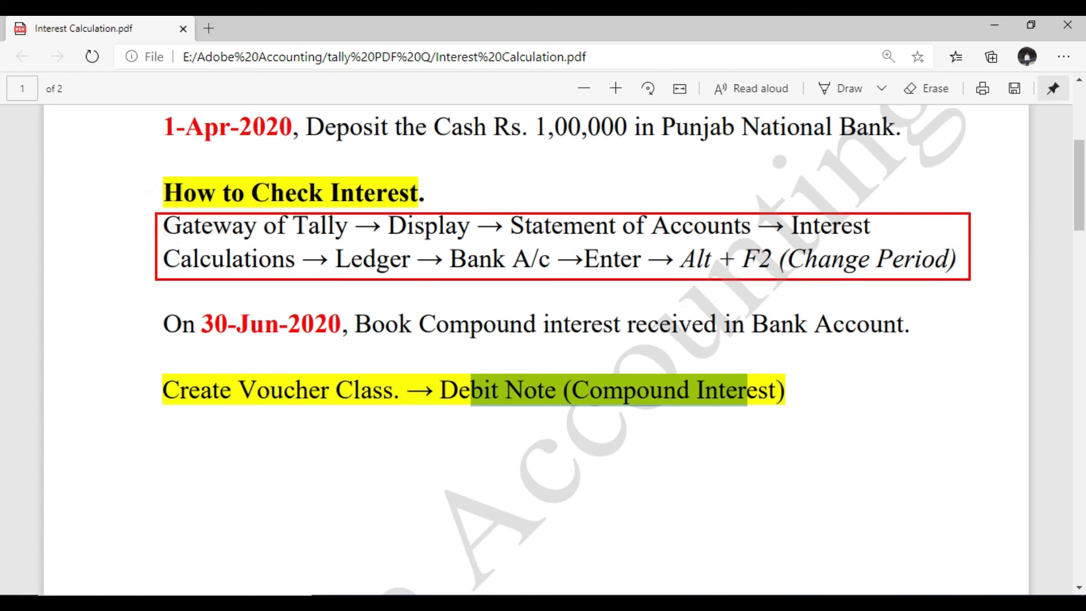
key(Escape)
key(alt+Tab)
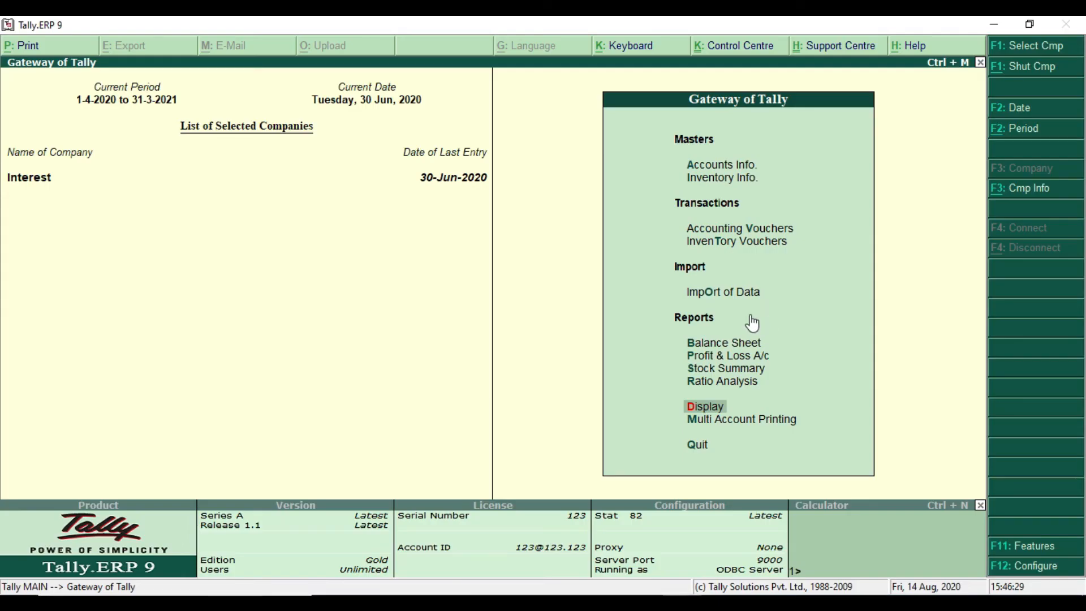
- Open the ledger interest calculation report for Punjab National Bank from the Statements of Accounts
key(Return)
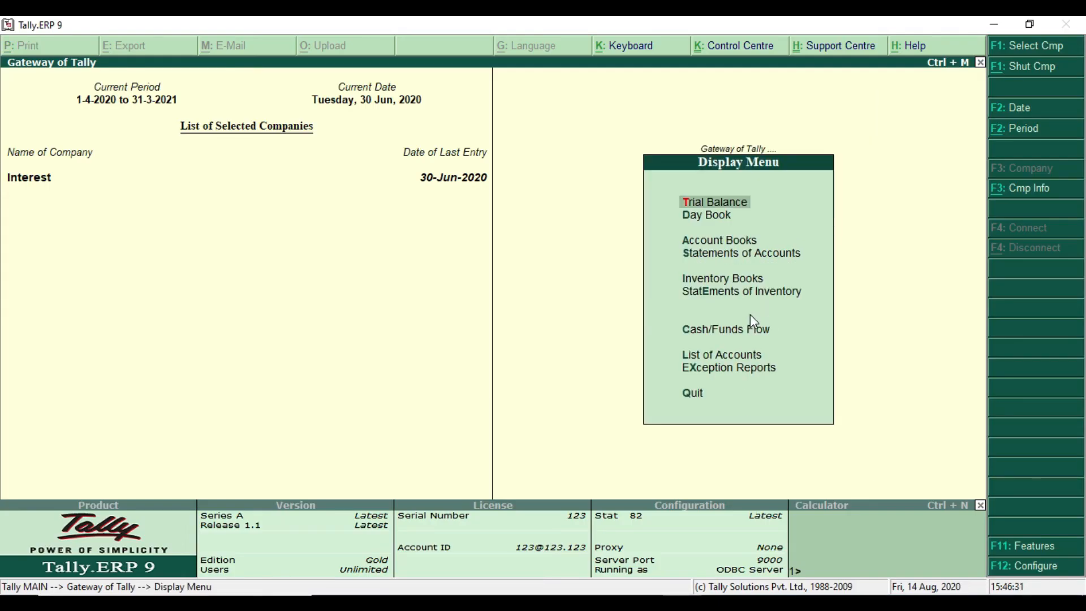
key(Down)
key(Down)
key(Down)
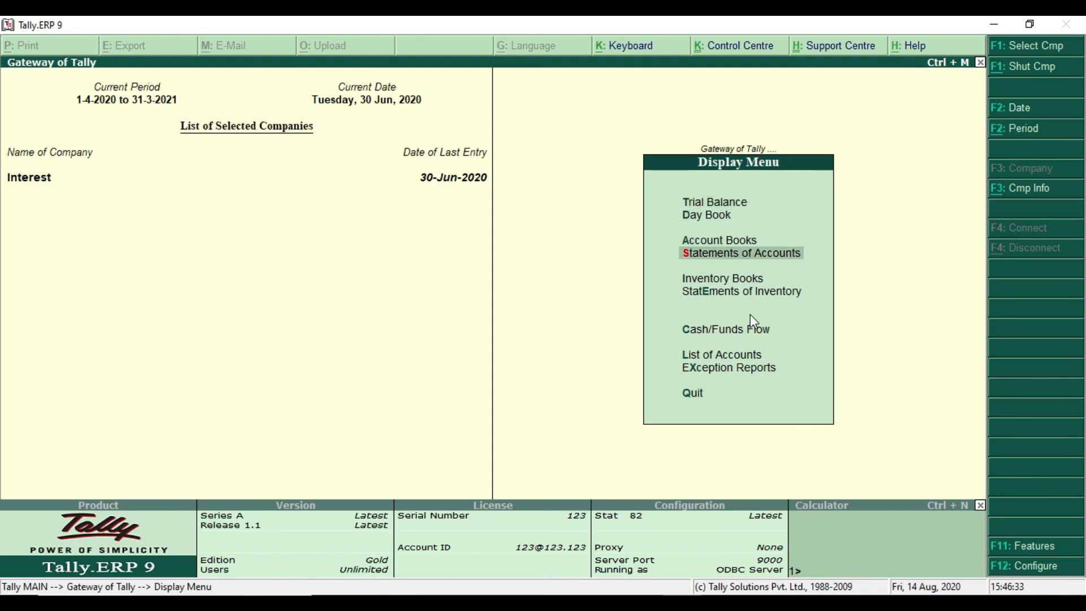
key(Return)
key(Down)
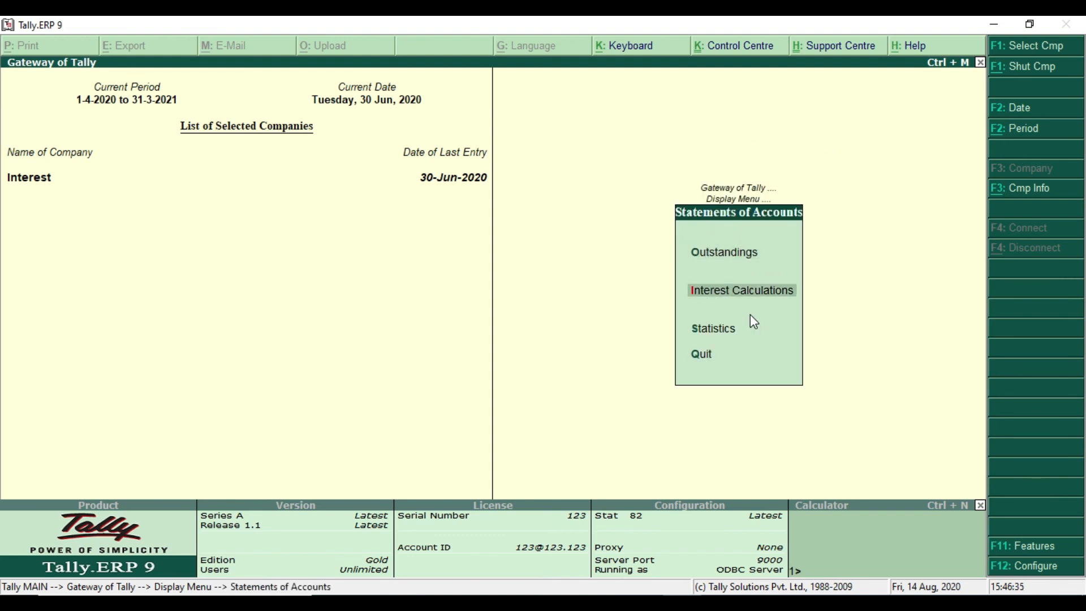
key(Return)
key(Down)
key(Down)
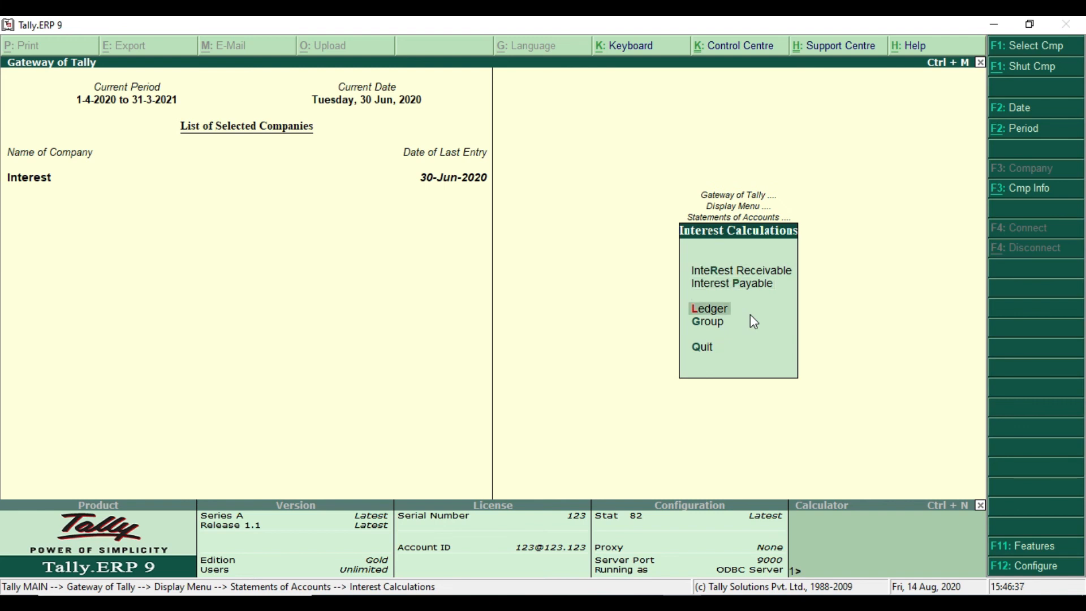
key(Return)
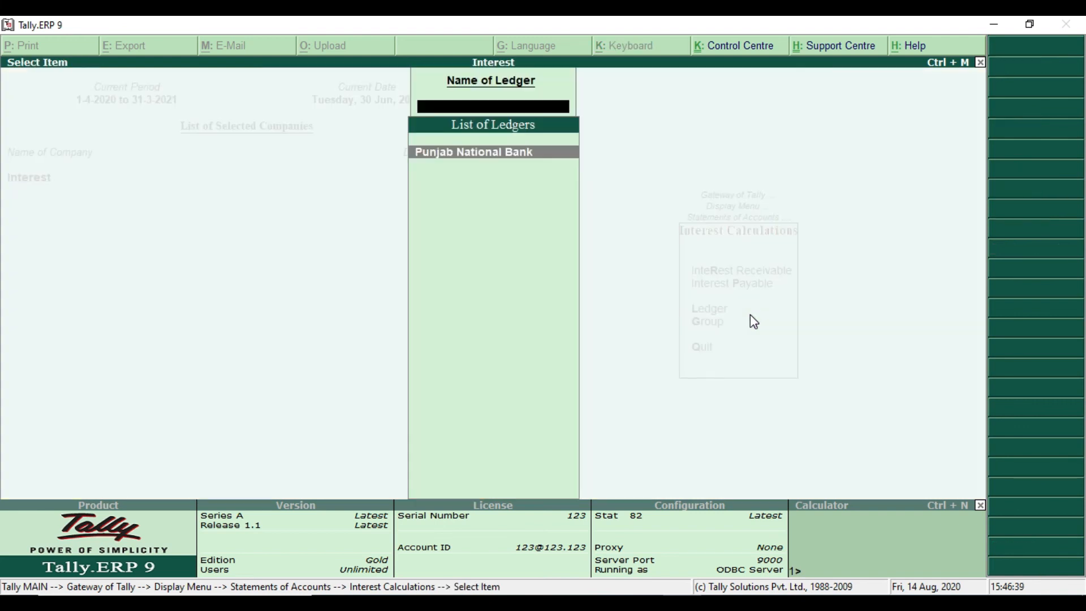
key(Return)
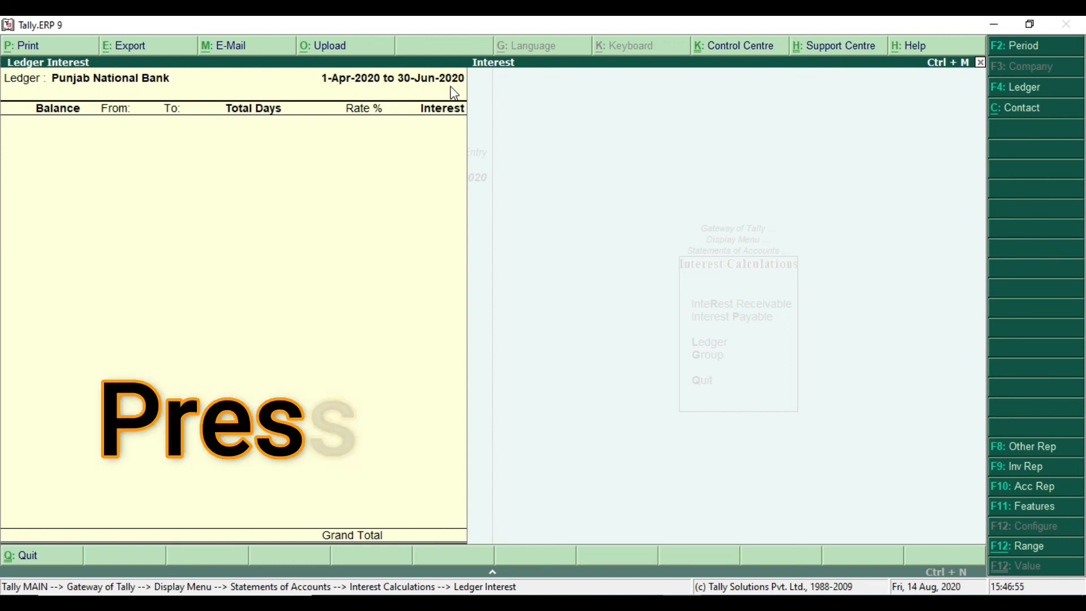
- Change the ledger interest report's period to run from 1-Apr-2020 to 10-Jul-2020
key(alt+F2)
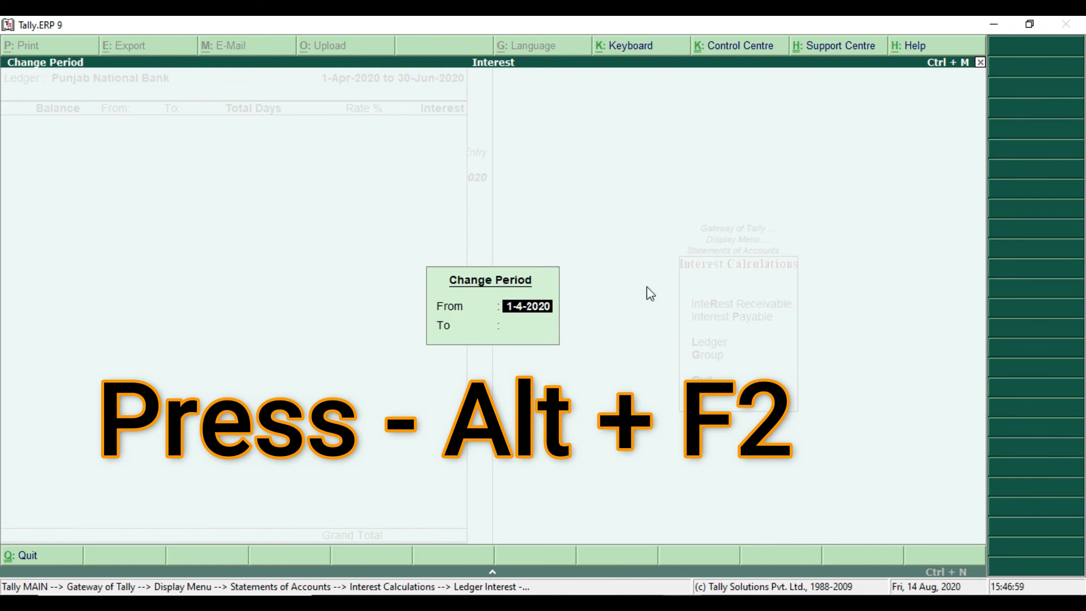
key(Return)
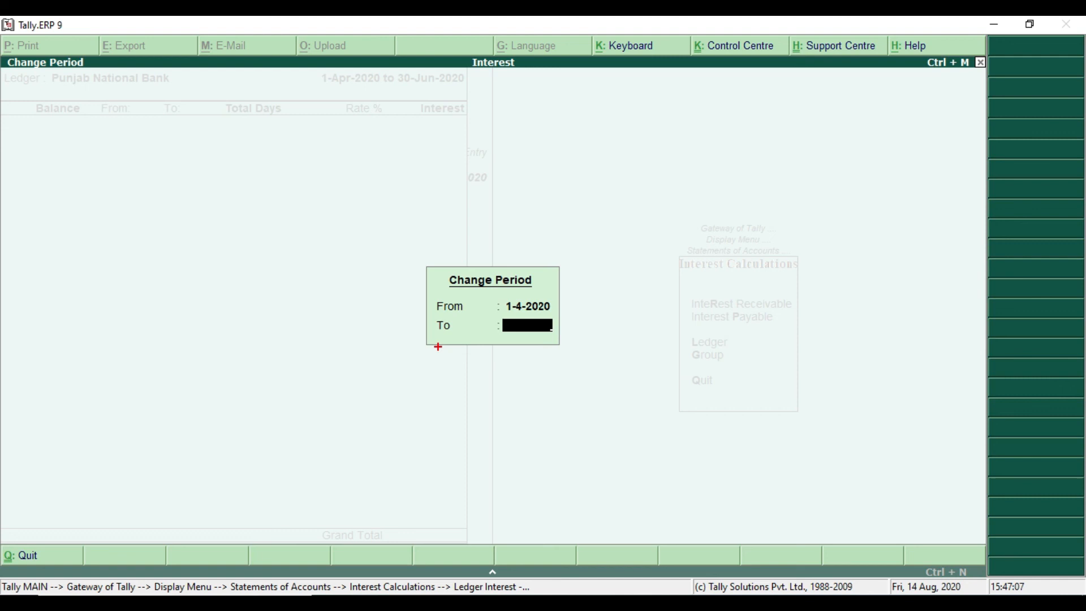
drag(434, 319, 572, 342)
key(Escape)
text(.7)
key(Return)
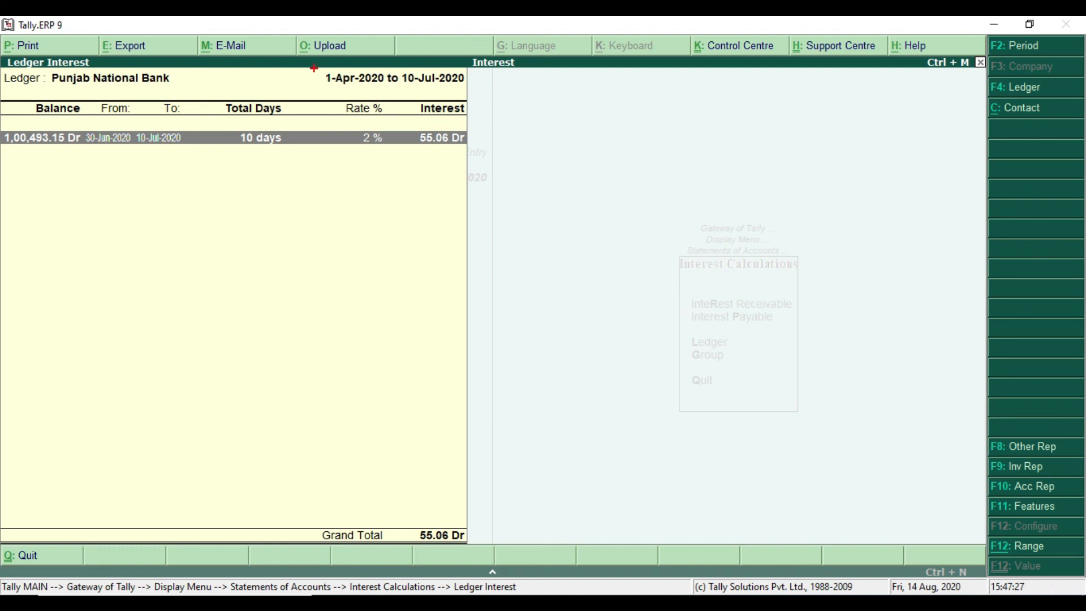
drag(314, 68, 470, 93)
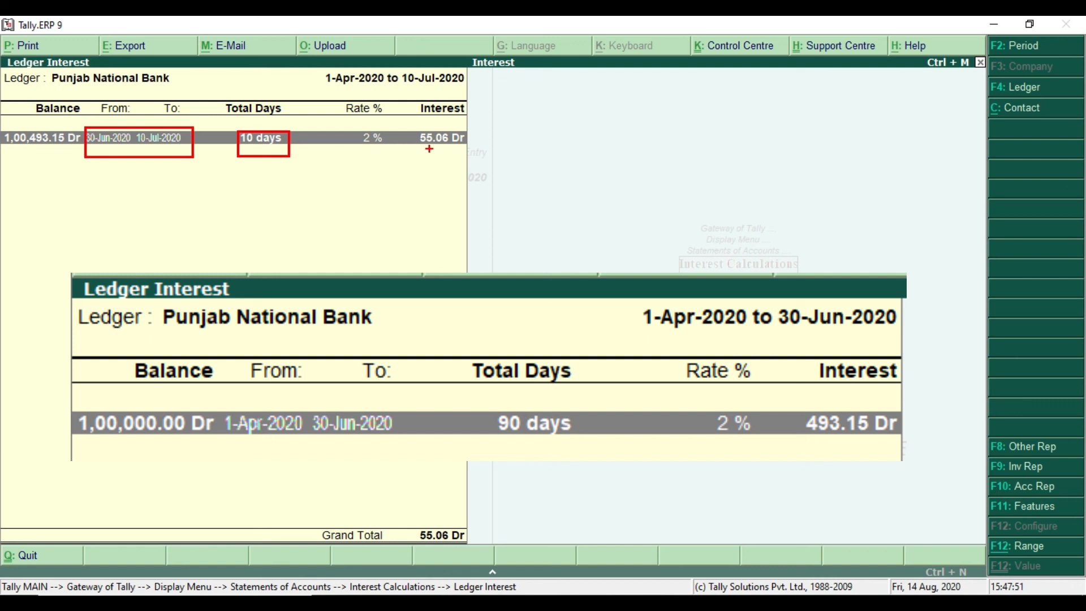
drag(319, 64, 473, 95)
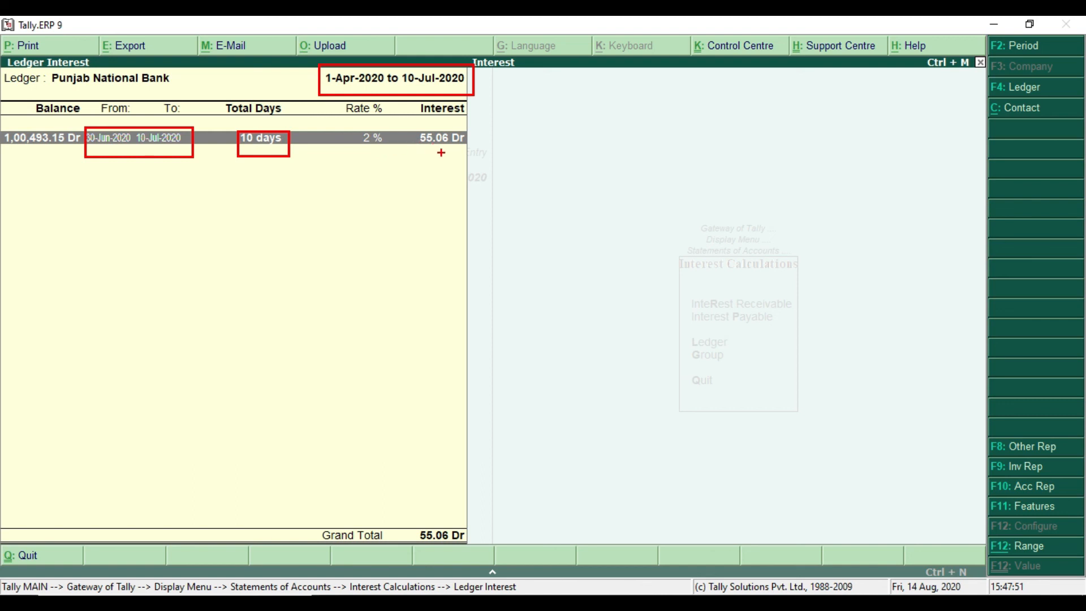
drag(402, 68, 471, 99)
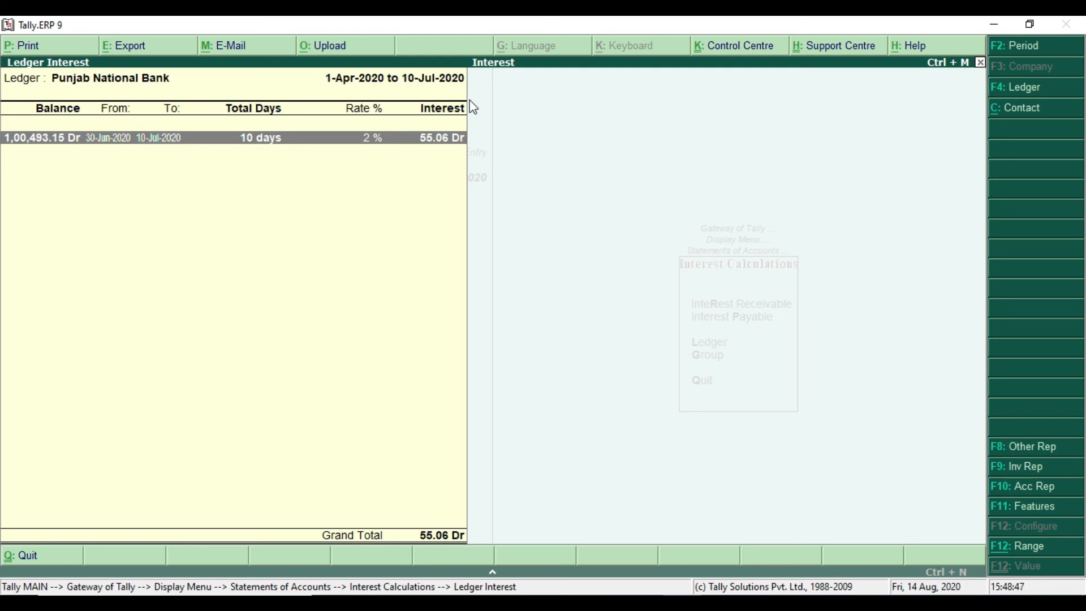
- Close the ledger interest report and back out through the Gateway of Tally to the quit confirmation
key(Escape)
key(Escape)
key(Escape)
key(Escape)
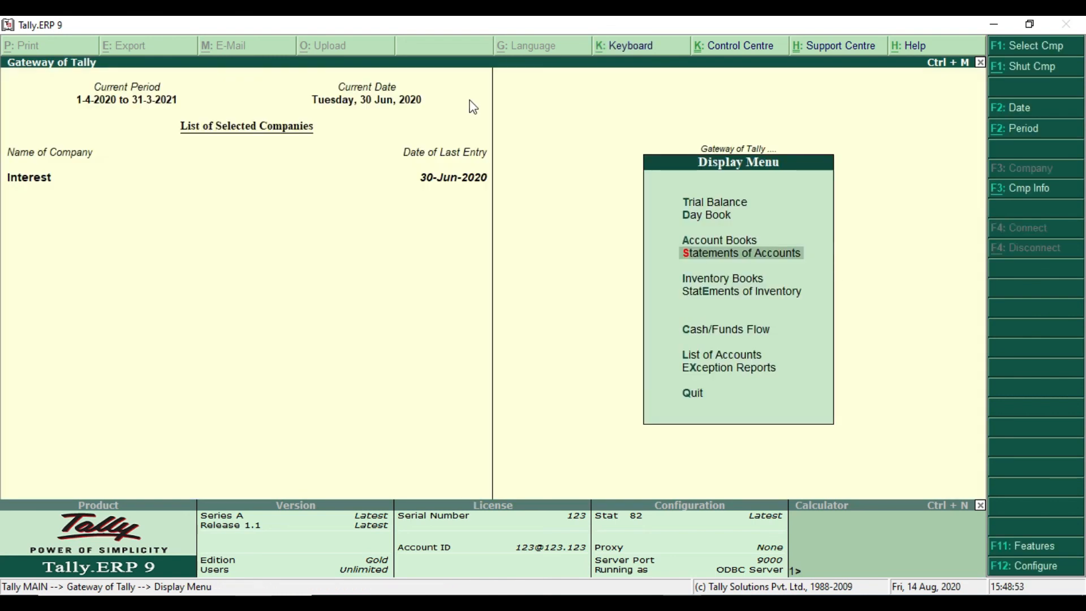
key(Escape)
key(Escape)
key(Escape)
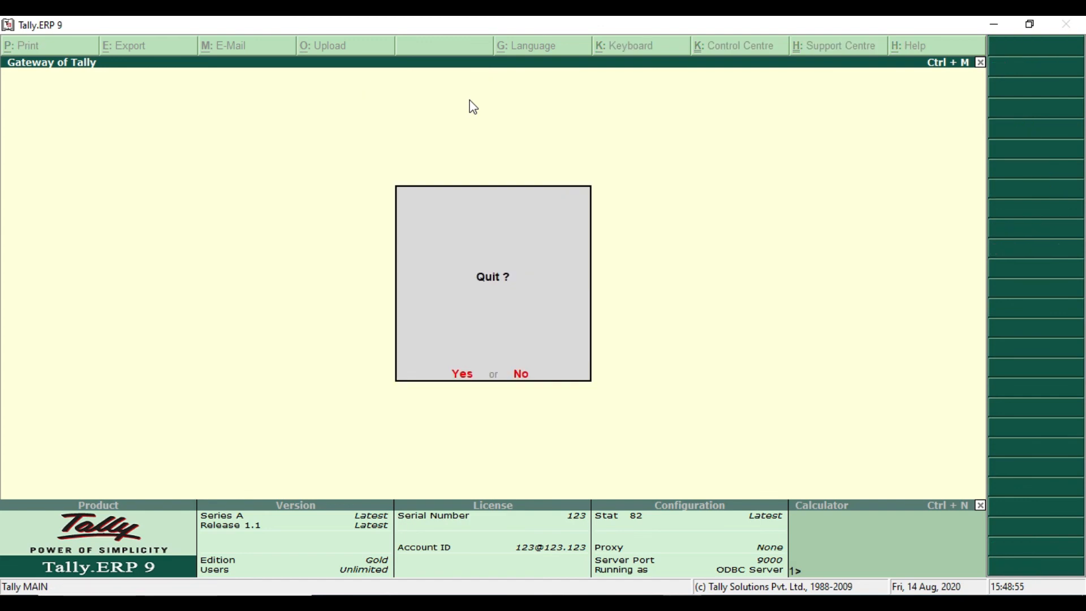